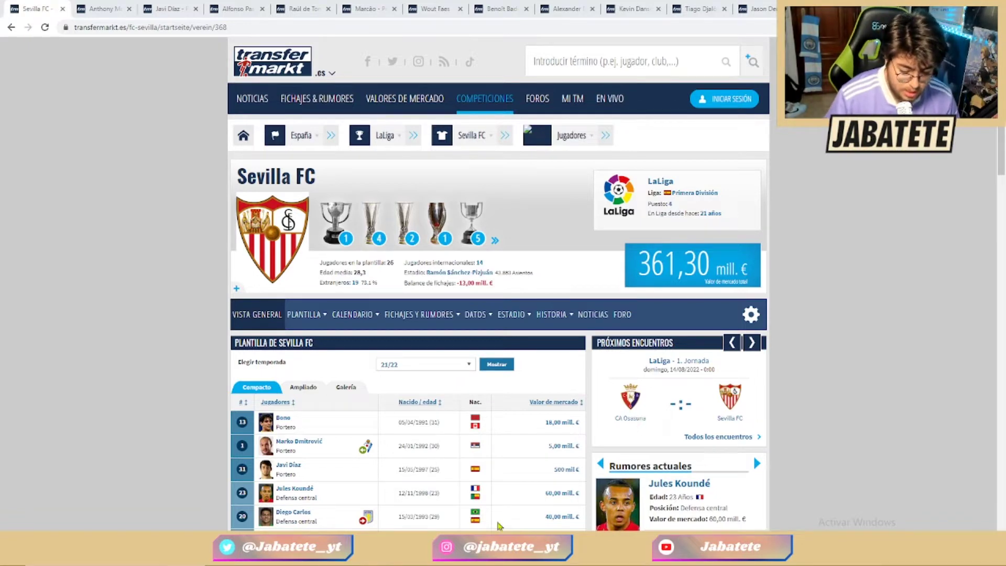
Switch to the LIGA SANTANDER workbook and fill Javi Díaz's row red from the position column through the contract end date.
key(alt+Tab)
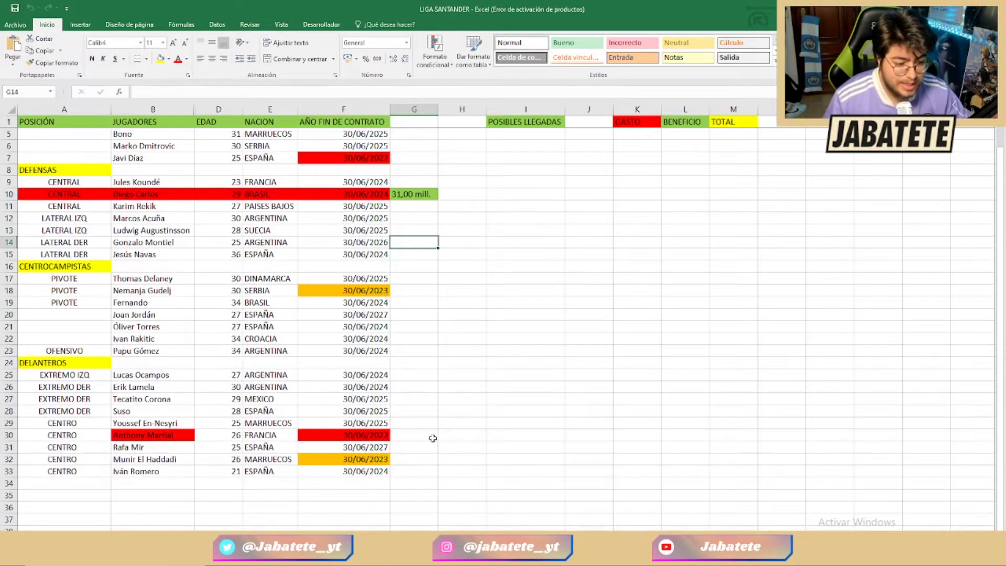
scroll(433, 438, up, 2)
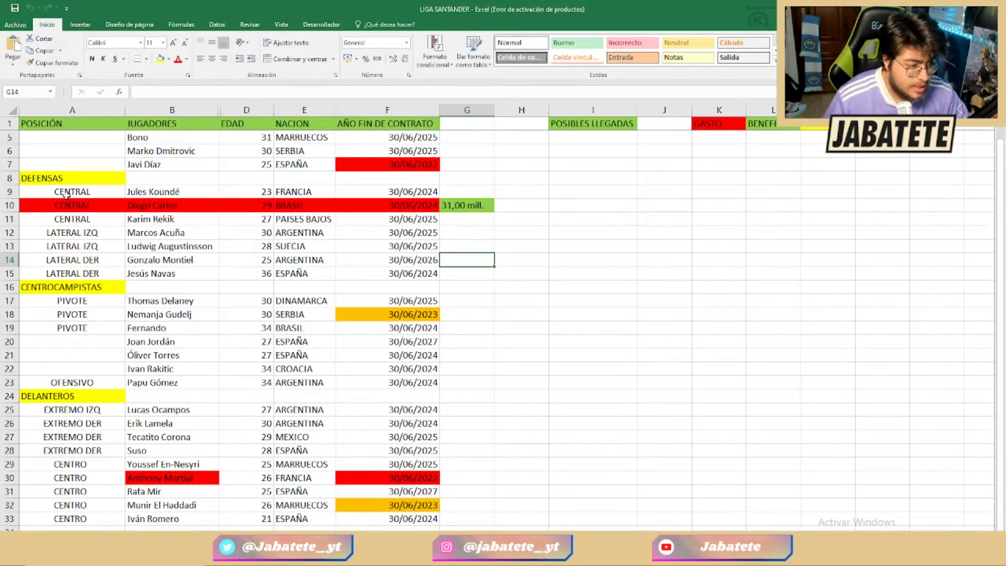
drag(67, 195, 382, 192)
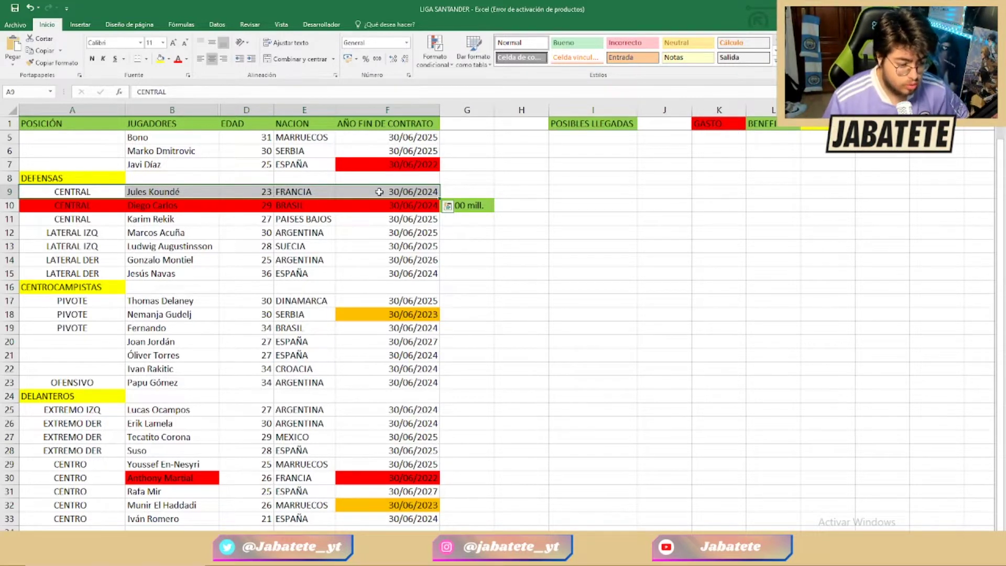
click(422, 234)
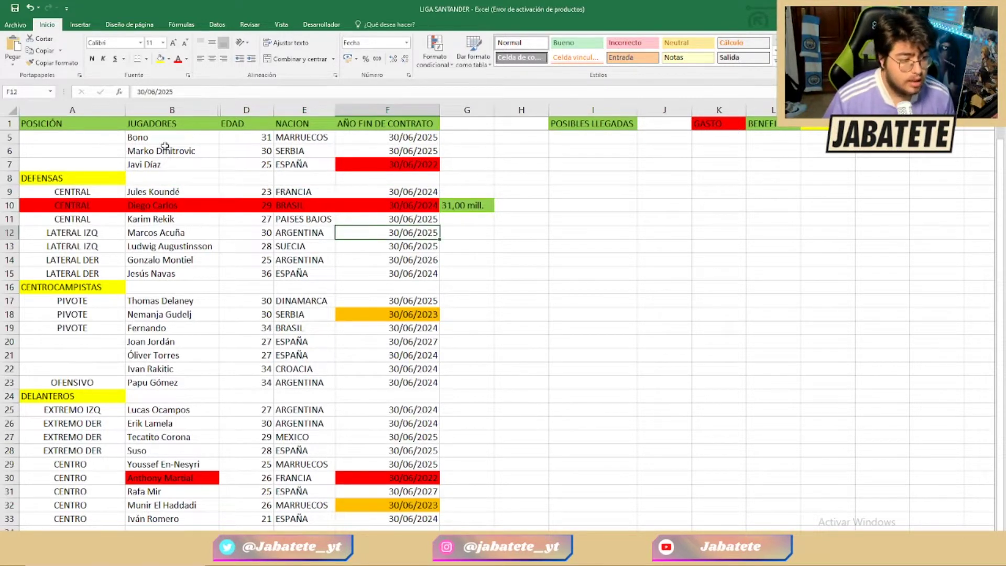
drag(105, 164, 419, 164)
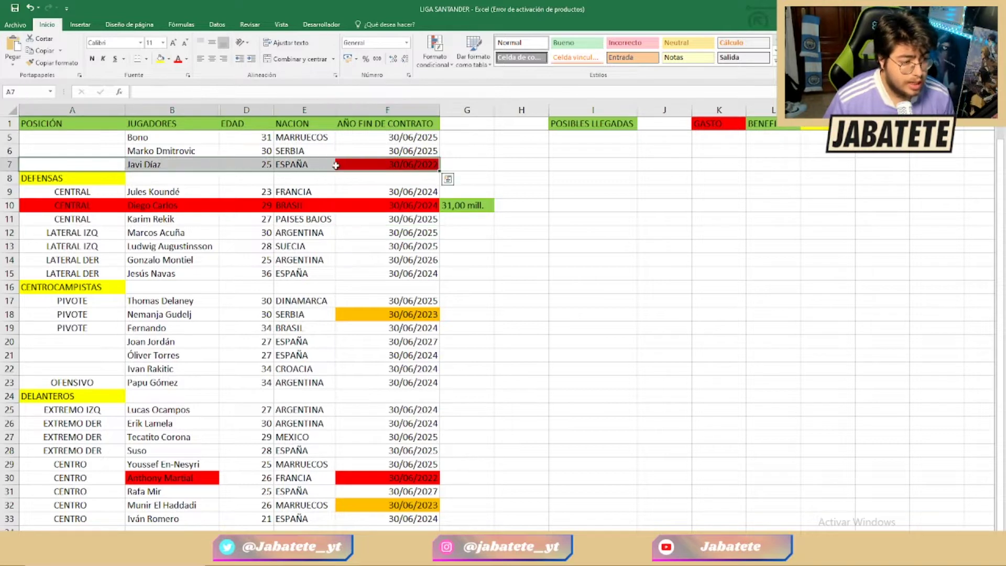
click(169, 59)
click(168, 142)
click(261, 190)
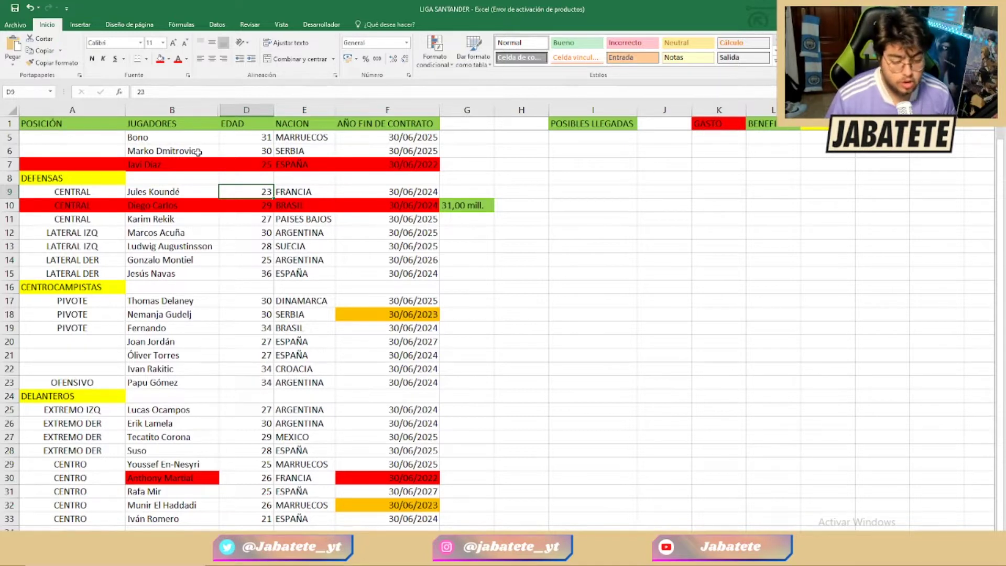
Fill Anthony Martial's row red from the position column through the nation column.
drag(89, 481, 310, 480)
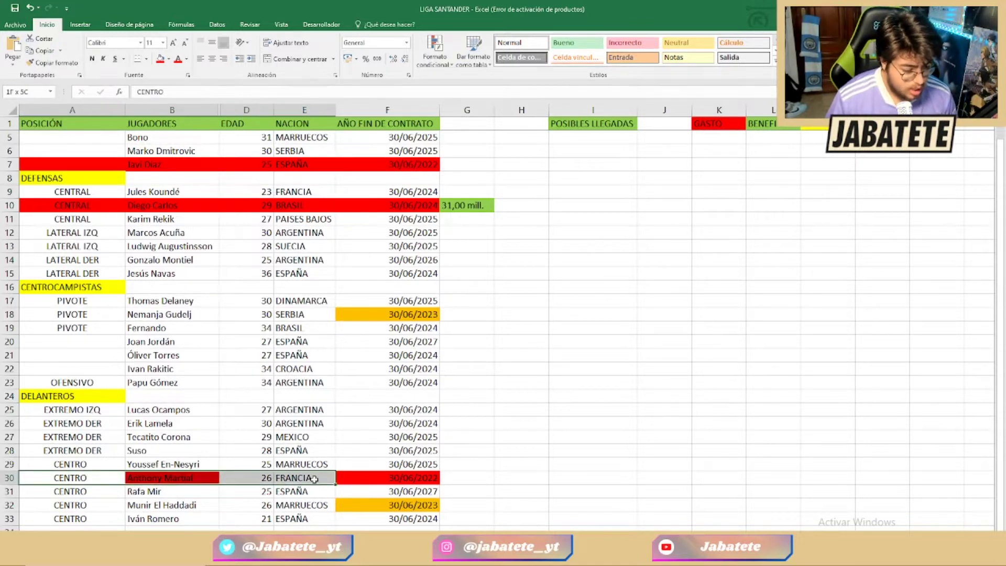
click(162, 64)
click(318, 326)
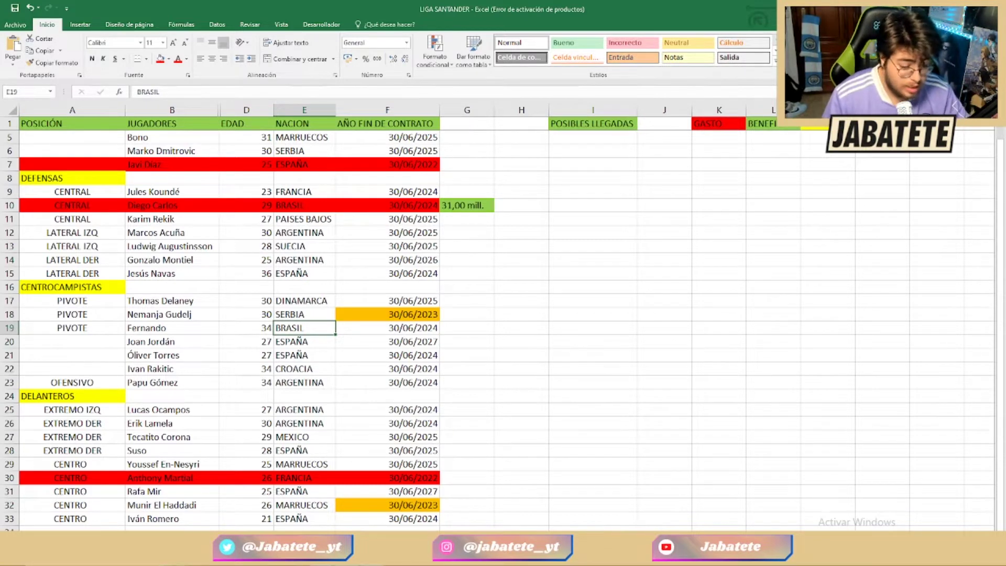
Switch to the Transfermarkt browser window, review Javi Díaz's player profile and close that page.
key(alt+Tab)
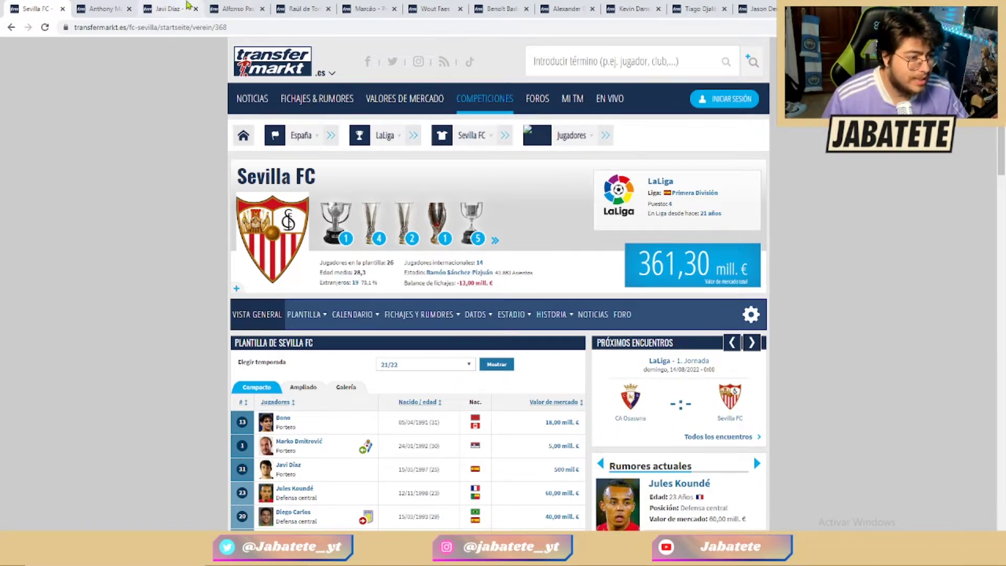
click(188, 7)
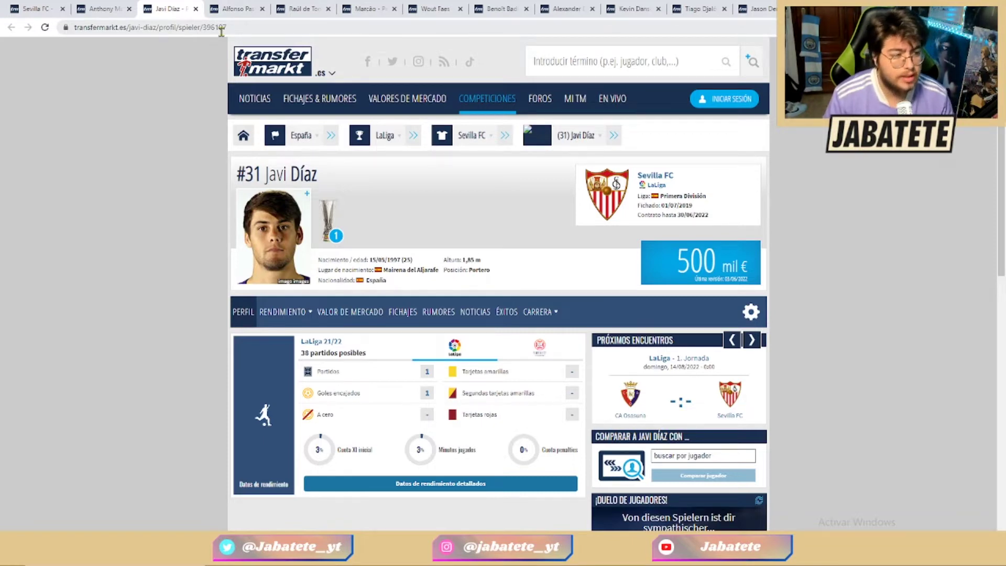
click(196, 9)
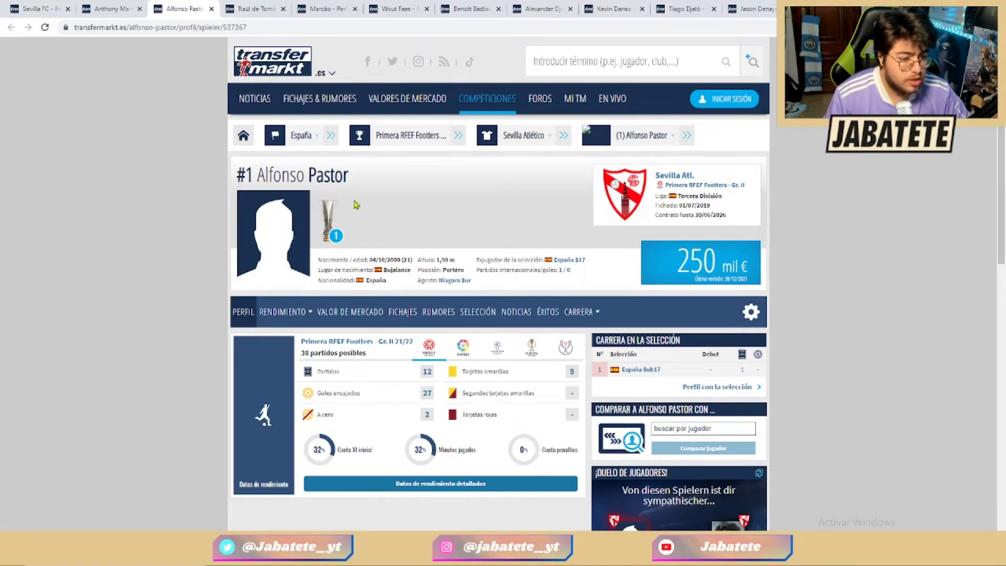
scroll(395, 309, down, 6)
scroll(396, 309, down, 1)
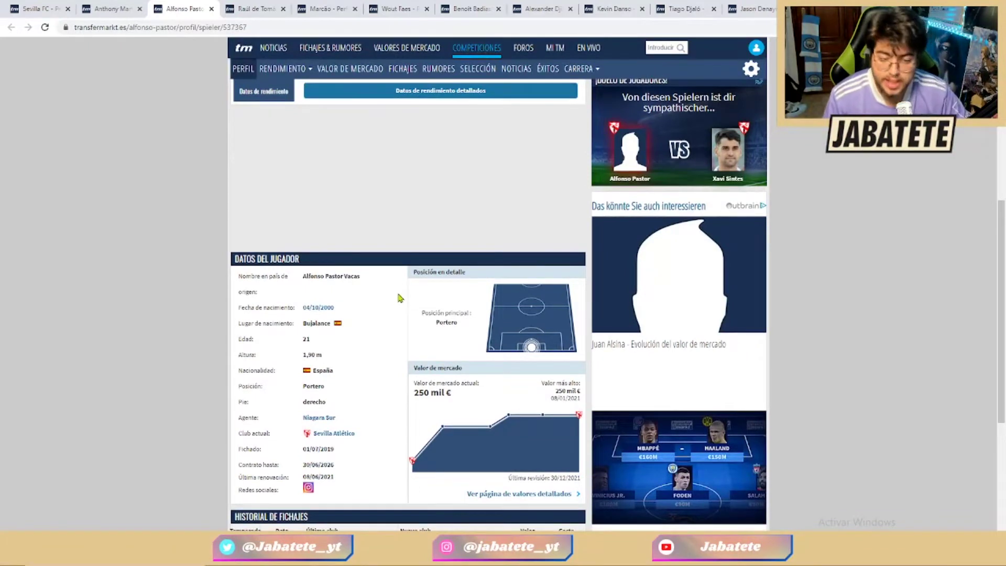
scroll(366, 285, up, 9)
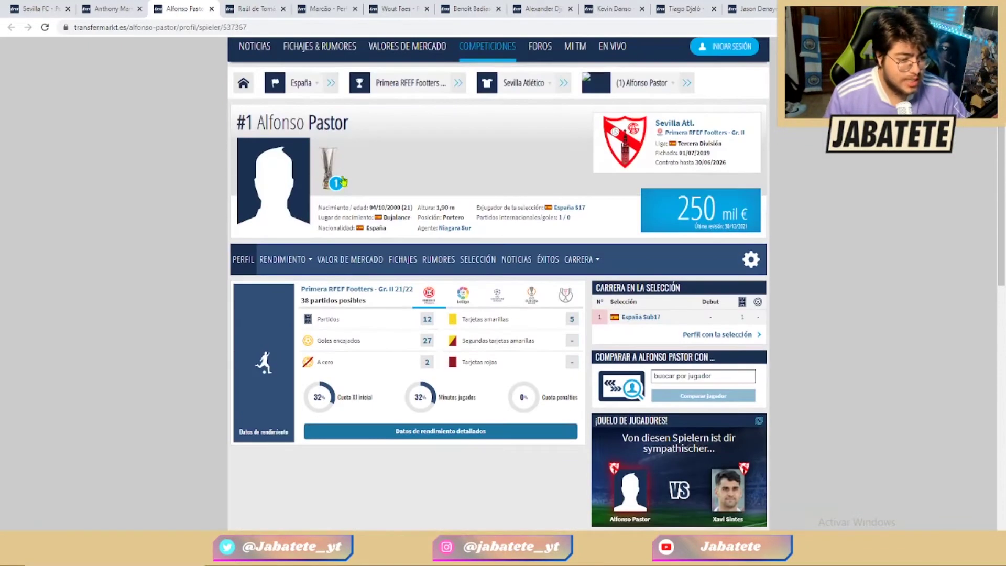
drag(348, 122, 255, 124)
key(ctrl+c)
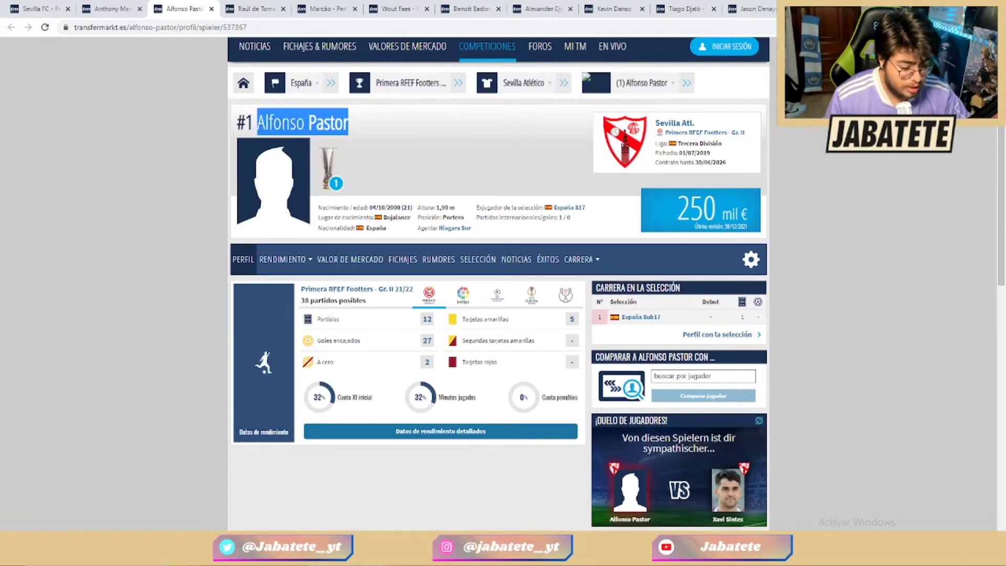
key(alt+Tab)
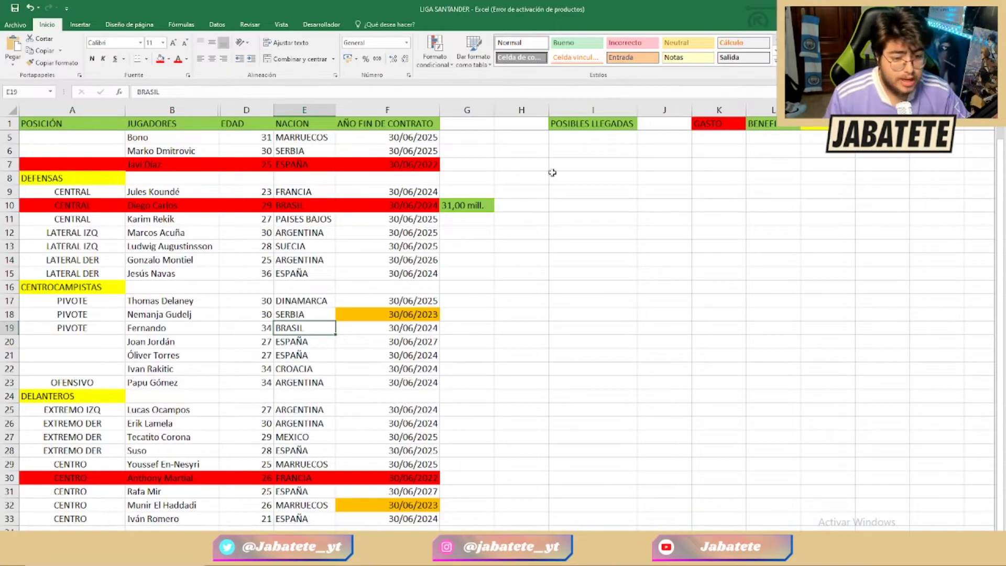
double_click(593, 150)
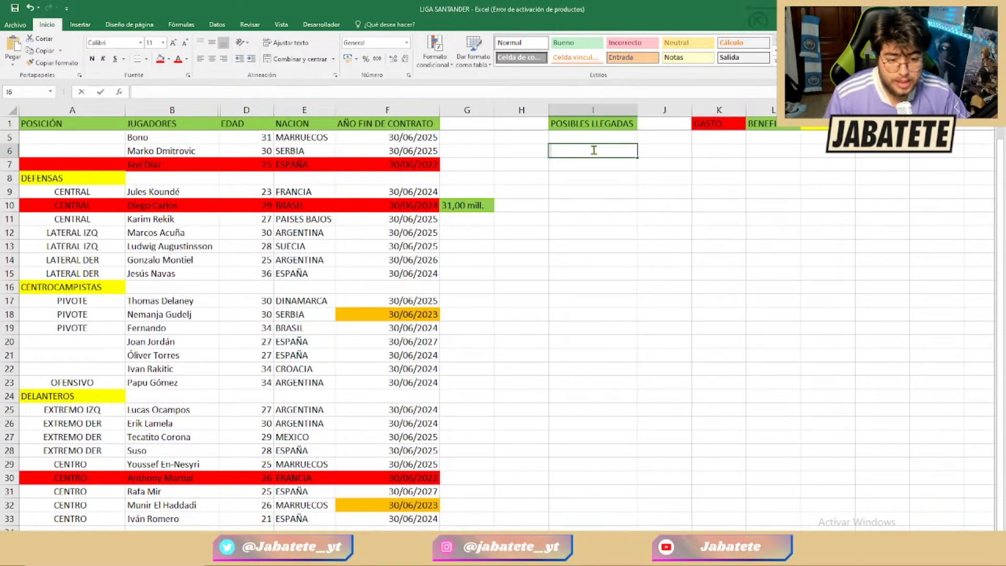
key(ctrl+v)
text((21))
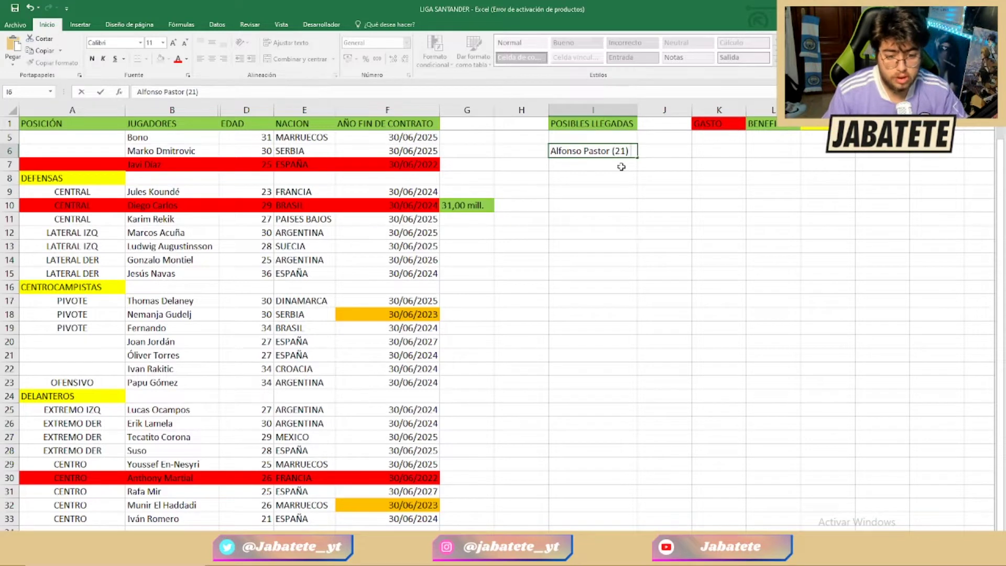
Enter "cantera" in cell J6, beside Alfonso Pastor's name.
click(652, 152)
text(c)
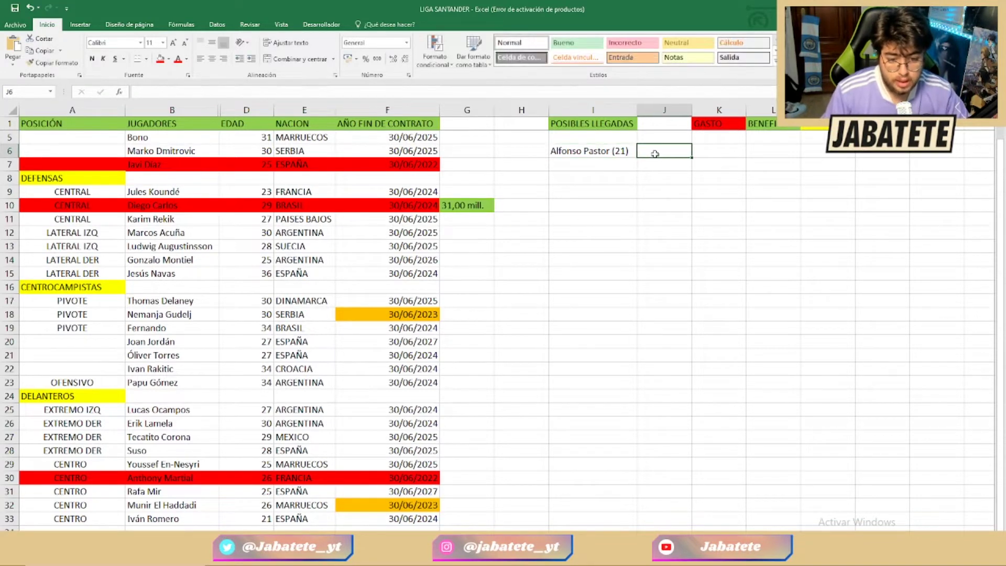
text(antera)
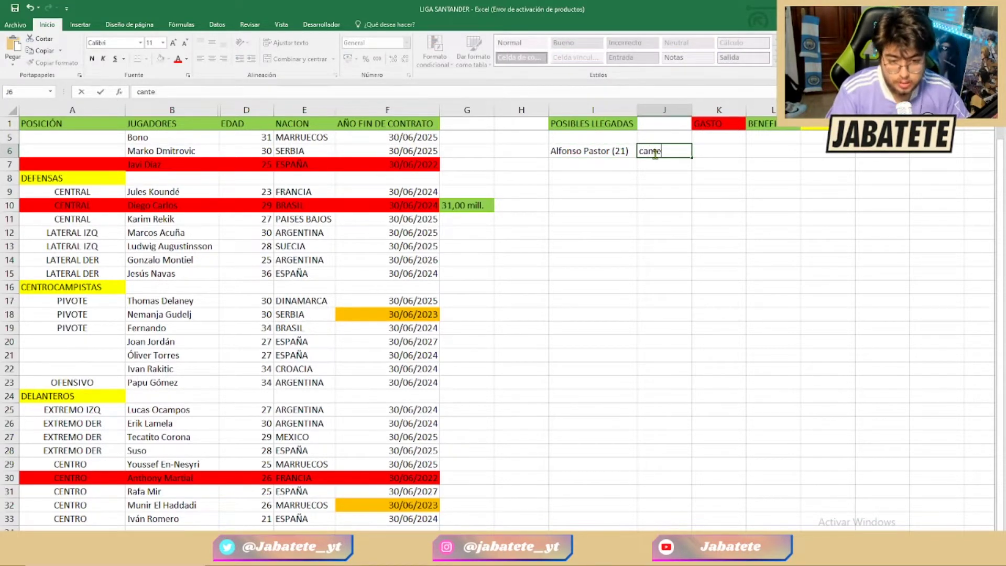
key(Return)
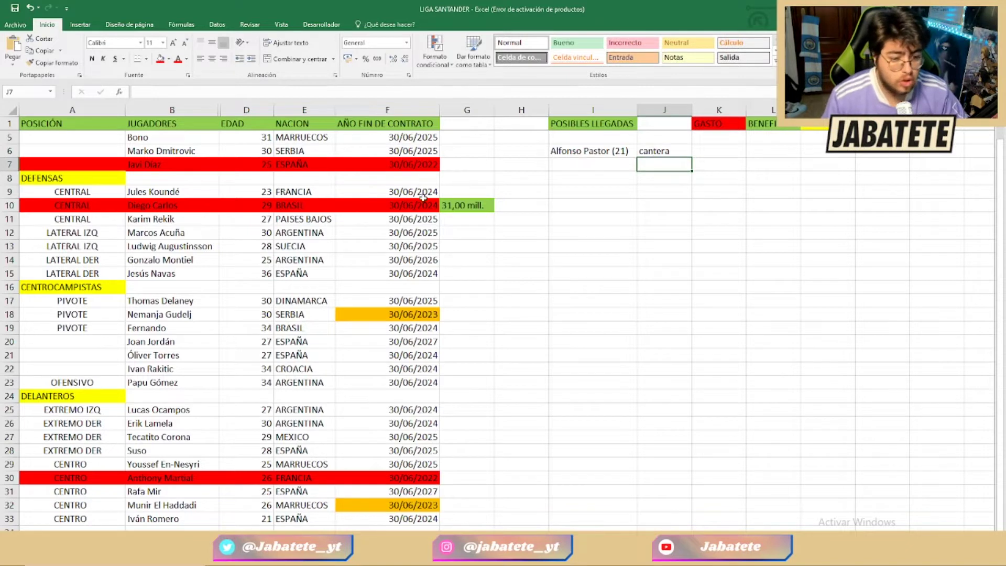
click(554, 153)
drag(655, 153, 613, 153)
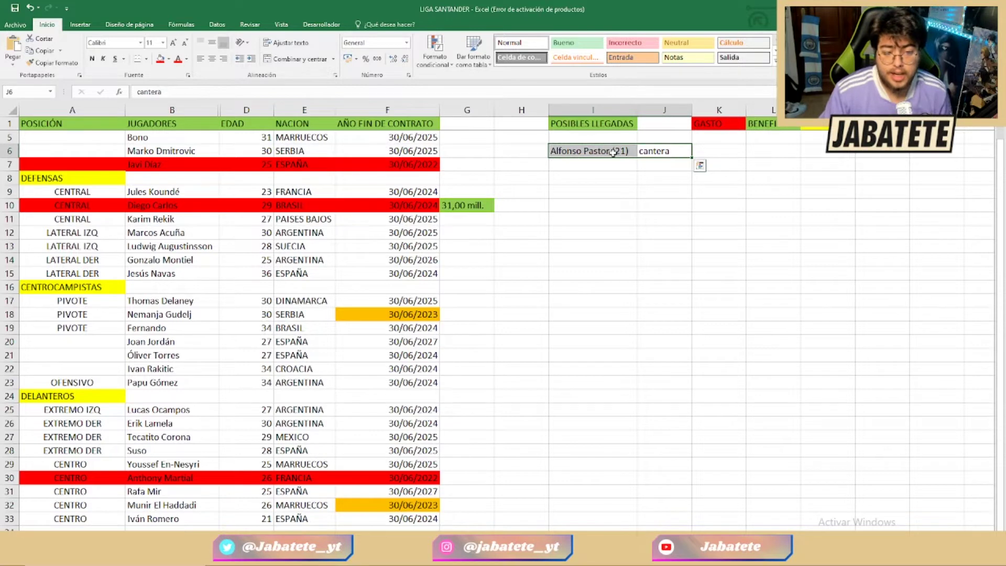
click(168, 59)
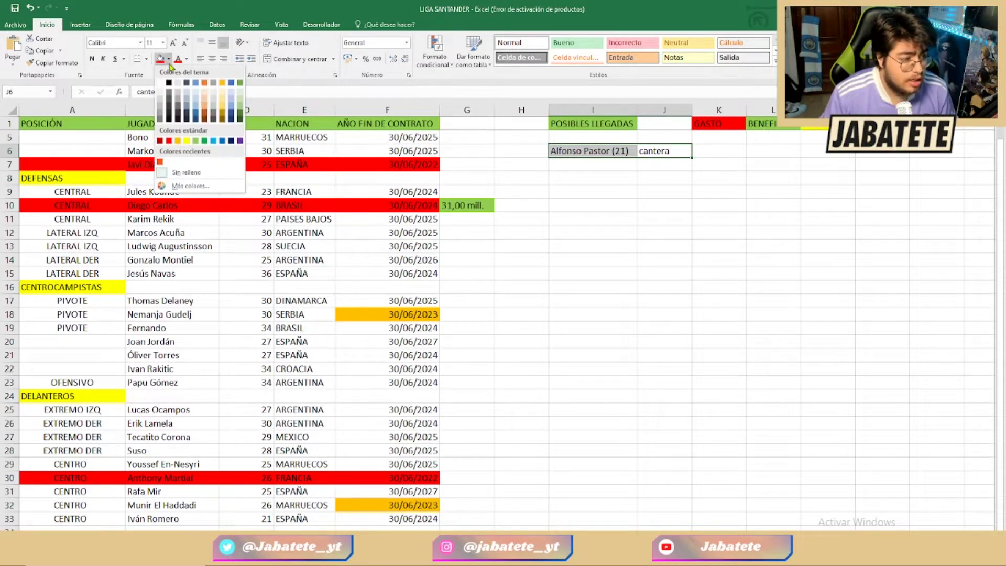
click(197, 141)
click(516, 173)
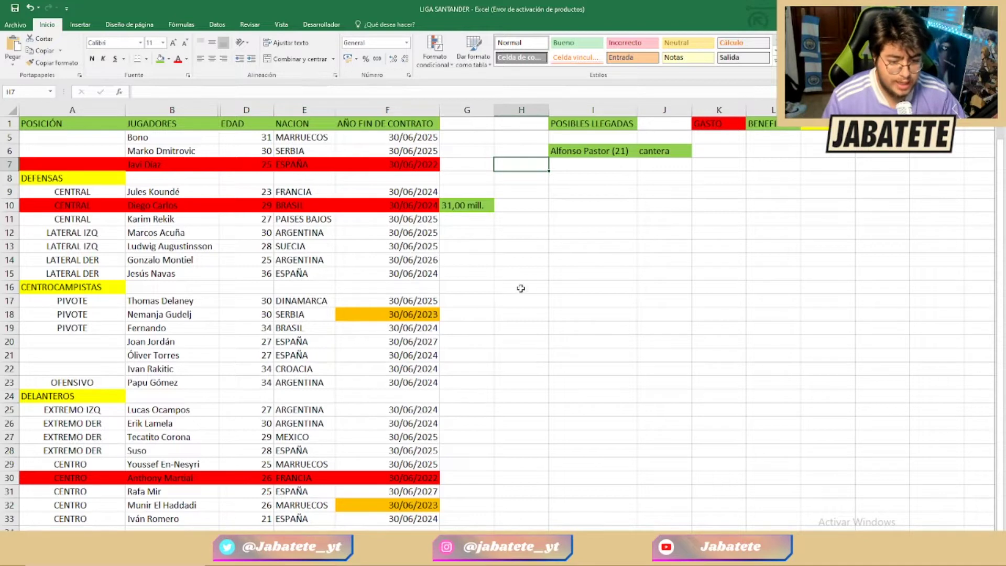
Enter 3 in cell H1, beside the POSIBLES LLEGADAS heading, and fill the cell light green.
click(520, 134)
click(522, 126)
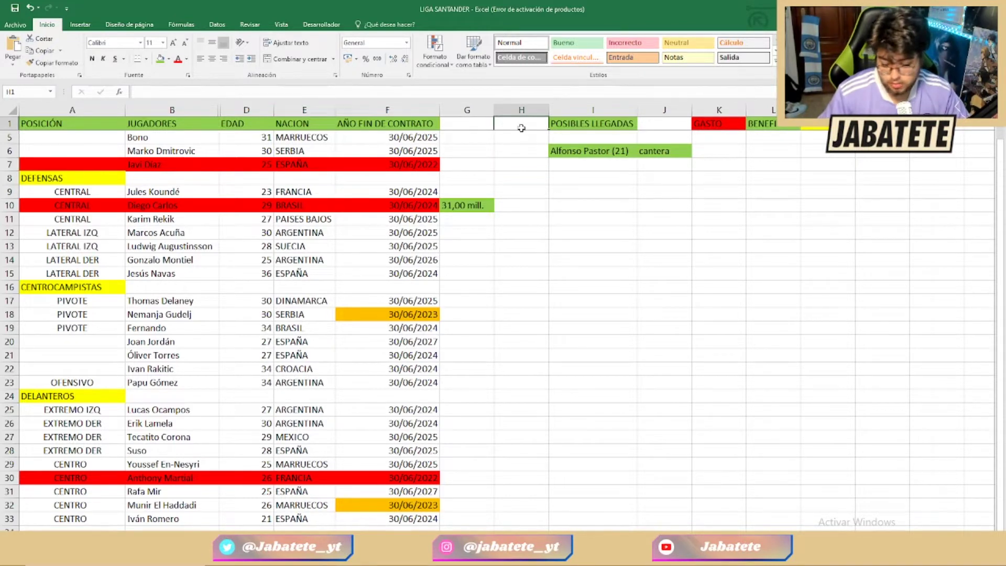
text(3)
click(515, 147)
click(514, 124)
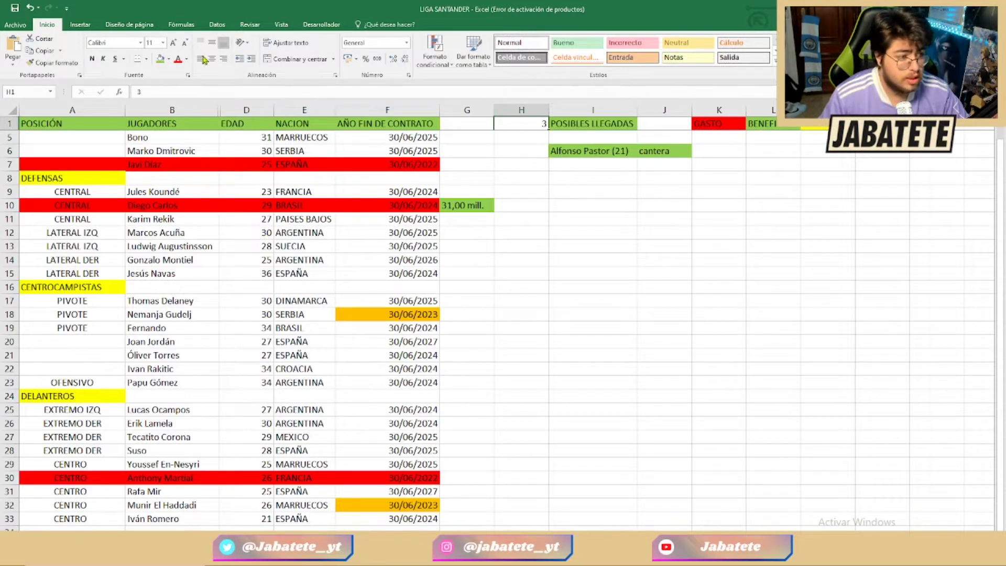
click(161, 59)
click(471, 153)
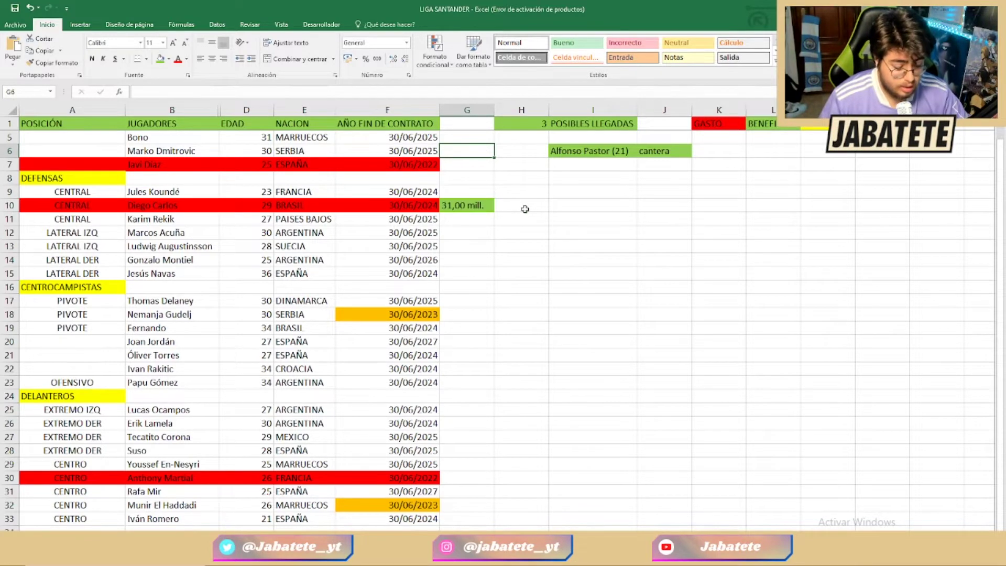
Enter "NO CESION" in cell G30, beside Anthony Martial's contract date, and fill the cell red.
click(469, 482)
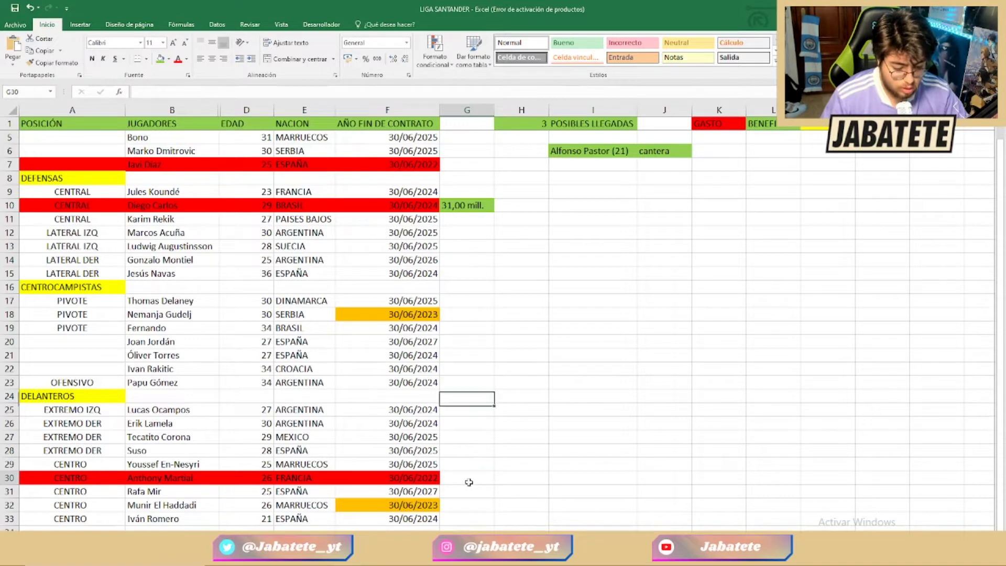
text(no)
key(BackSpace)
key(BackSpace)
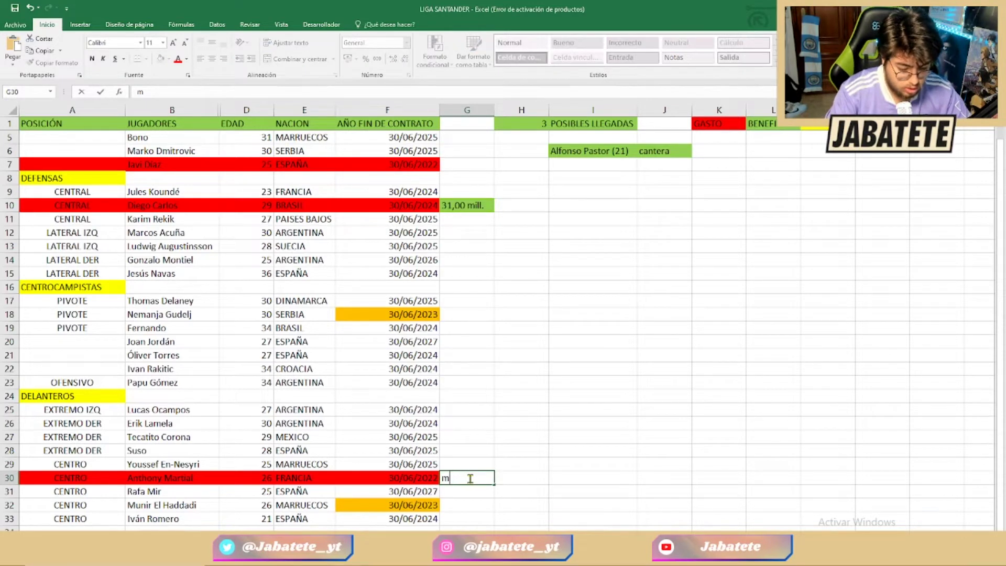
text(NO CESION)
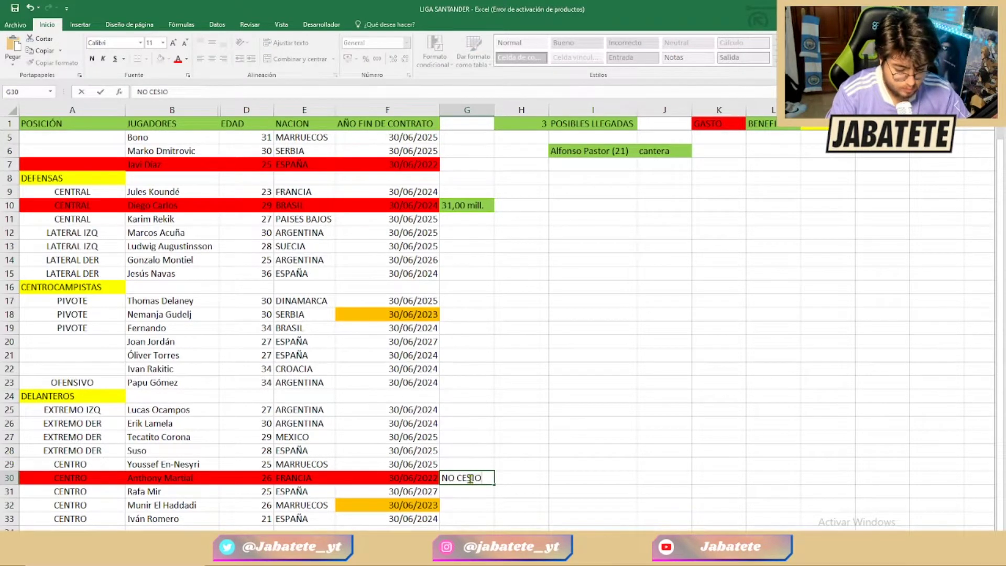
key(Return)
click(471, 478)
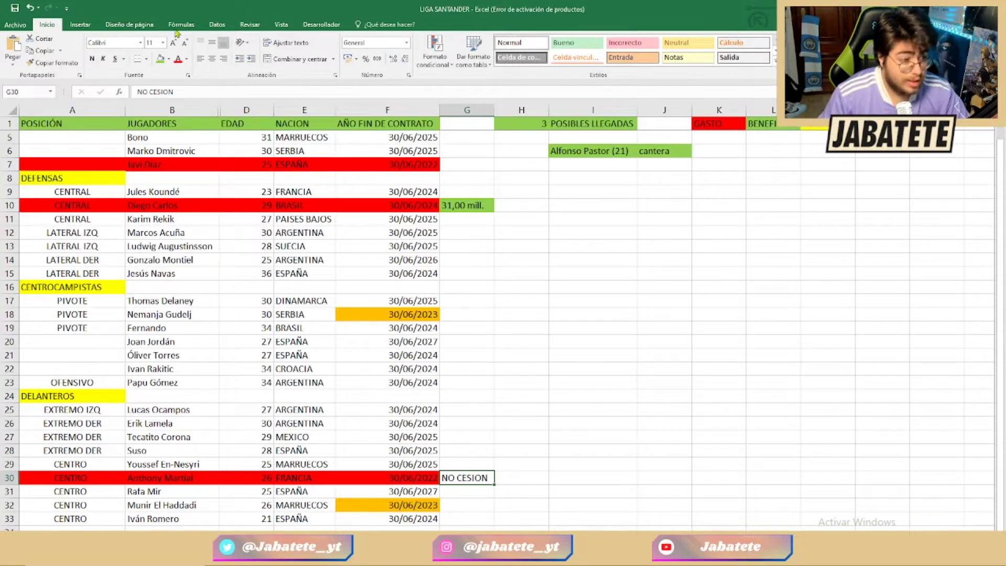
click(168, 59)
click(168, 141)
key(Up)
key(Up)
key(Up)
key(Up)
key(Up)
key(Up)
key(Up)
key(Up)
key(Up)
key(Up)
key(Up)
key(Up)
key(Up)
key(Up)
key(Up)
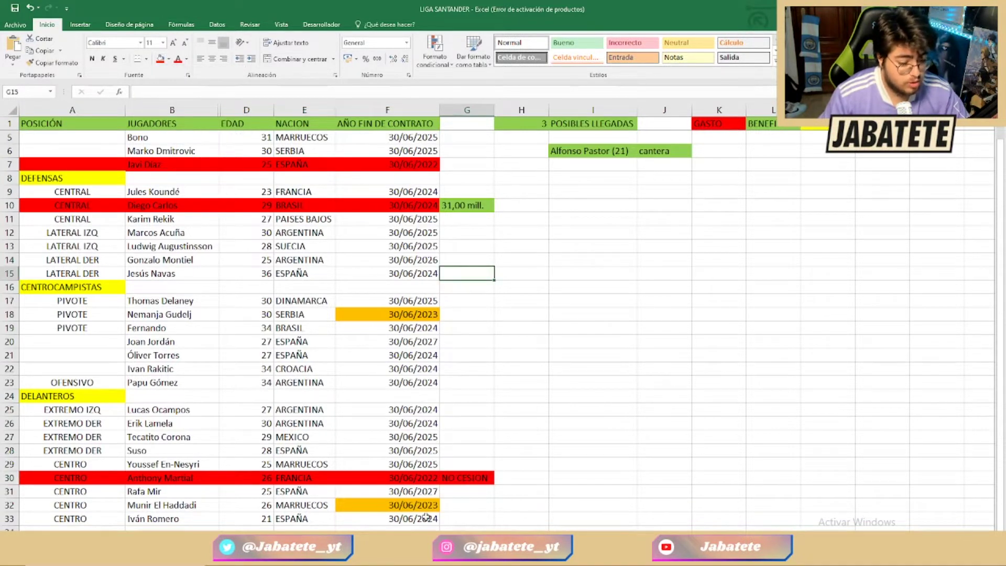
key(alt+Tab)
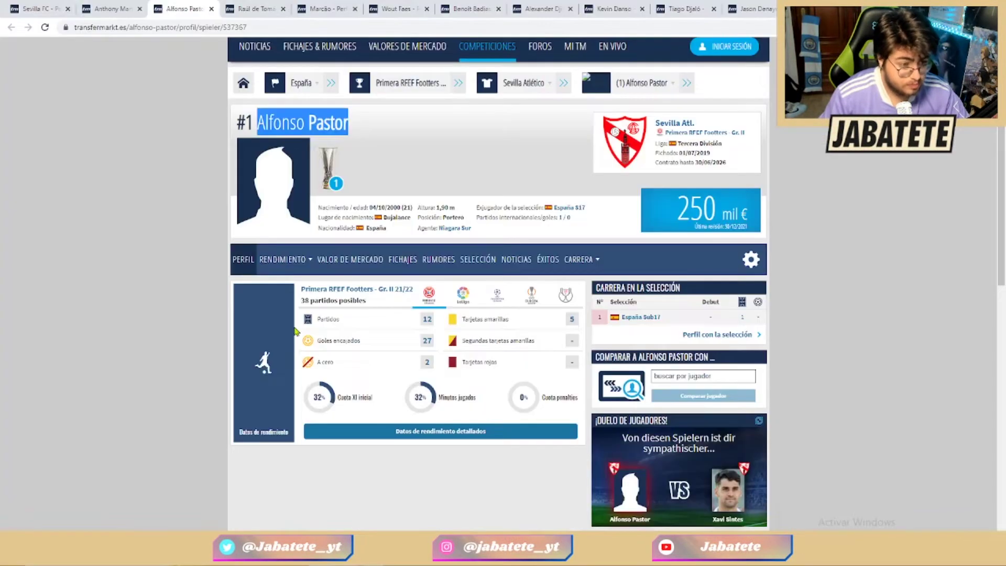
click(211, 9)
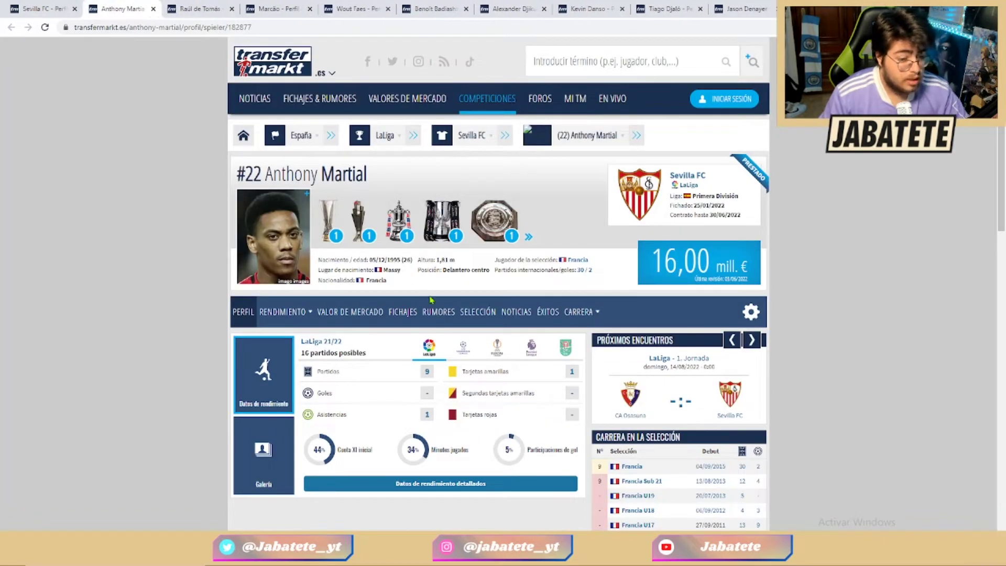
scroll(456, 259, down, 2)
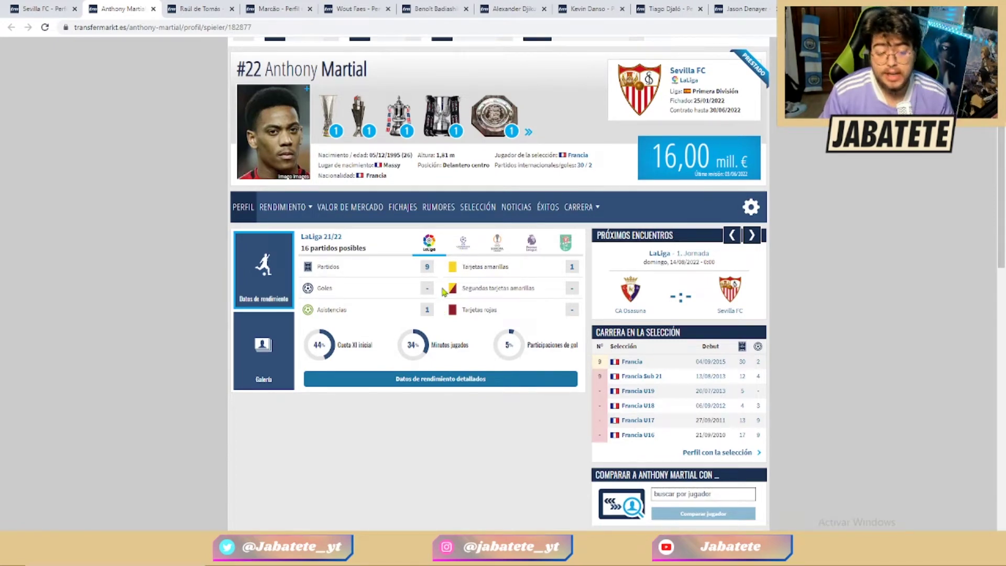
click(496, 244)
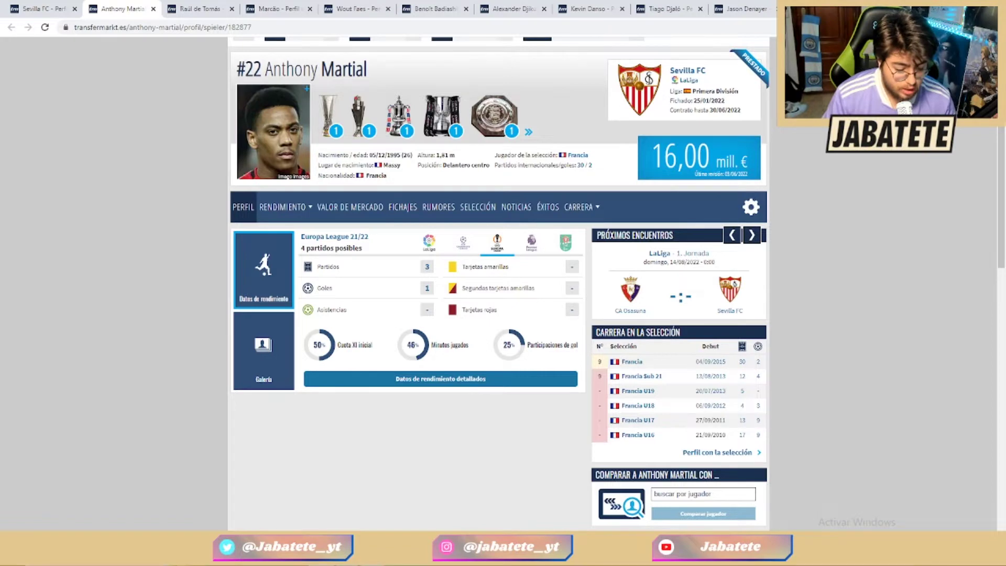
Locate Nemanja Gudelj's row in the spreadsheet, then replace Anthony Martial's browser profile with Gudelj's, opened from the Sevilla FC squad list.
key(alt+Tab)
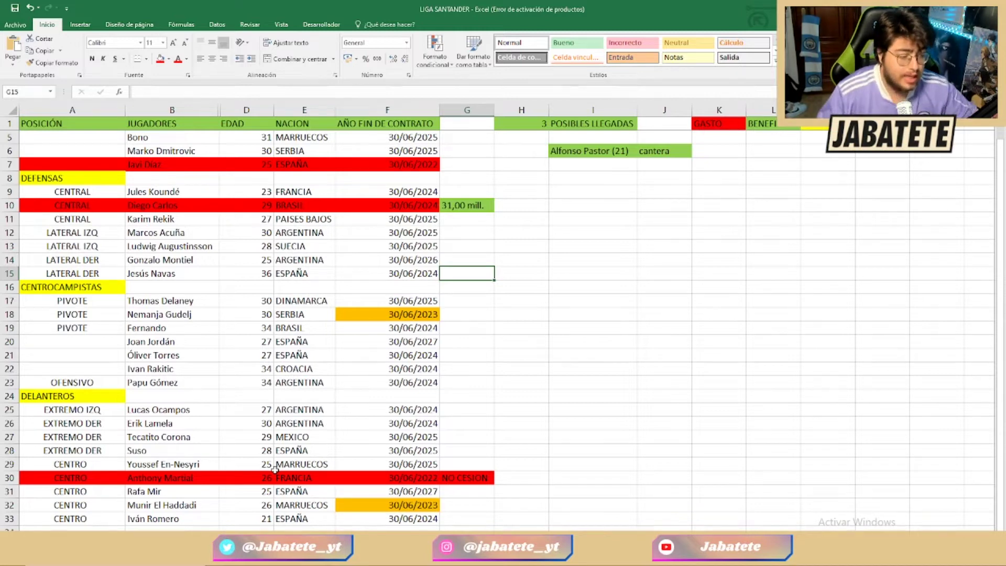
drag(49, 314, 379, 311)
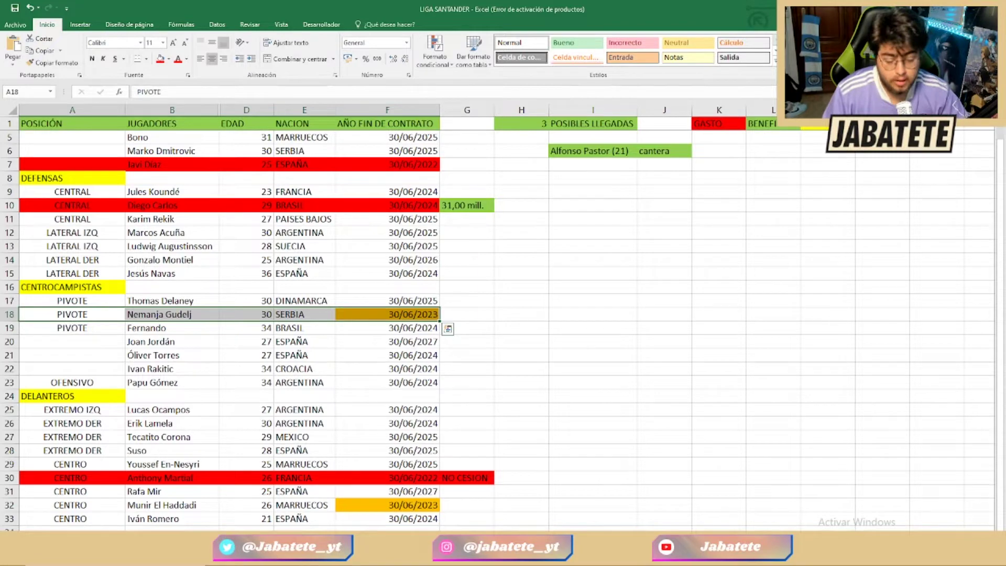
key(alt+Tab)
click(45, 9)
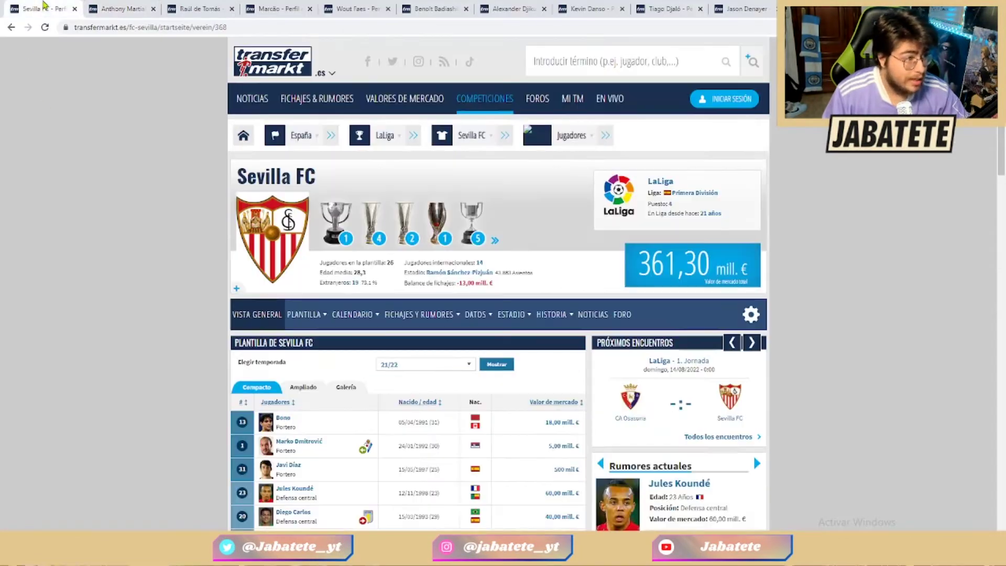
click(153, 9)
scroll(347, 374, down, 7)
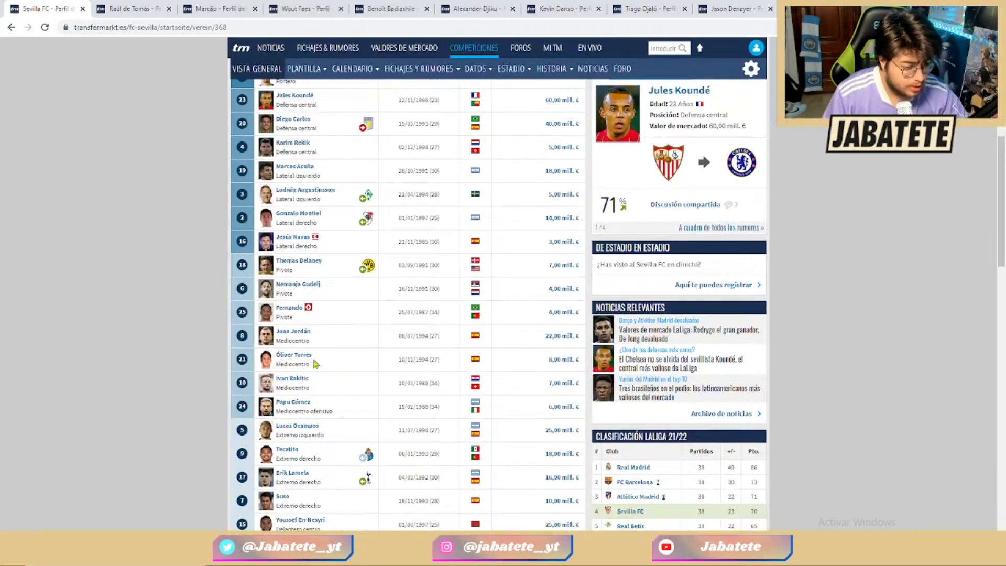
right_click(296, 288)
click(320, 292)
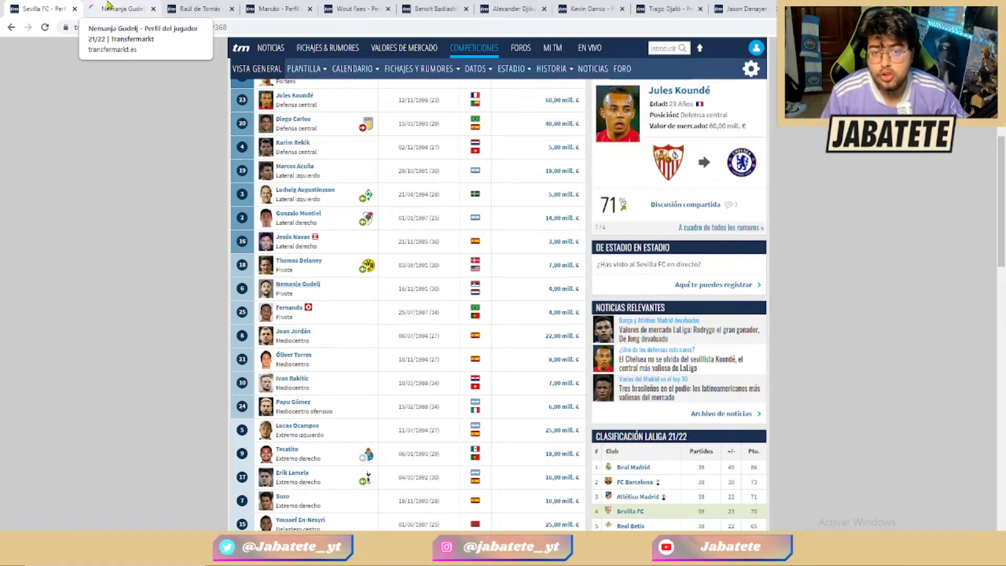
scroll(276, 178, up, 1)
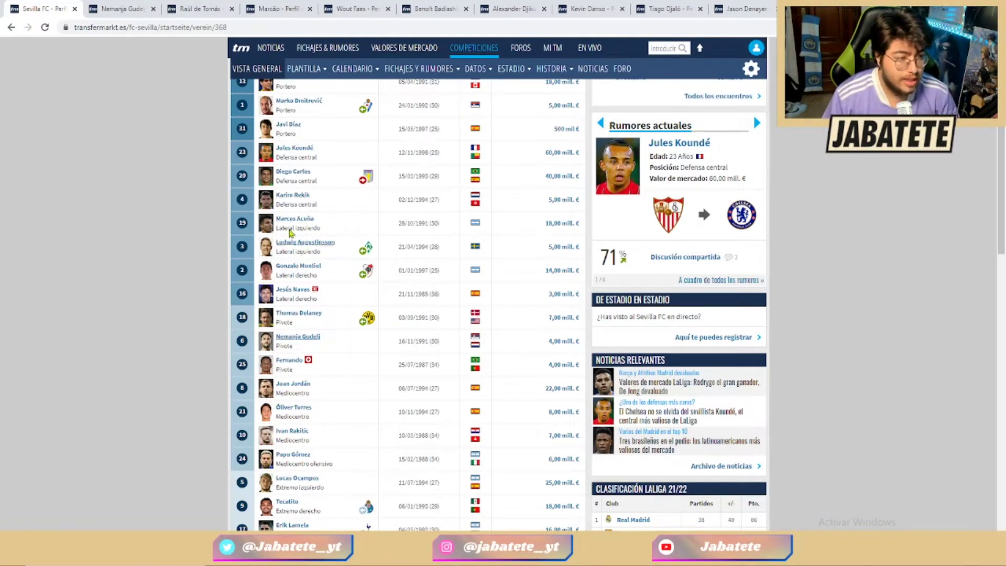
click(112, 8)
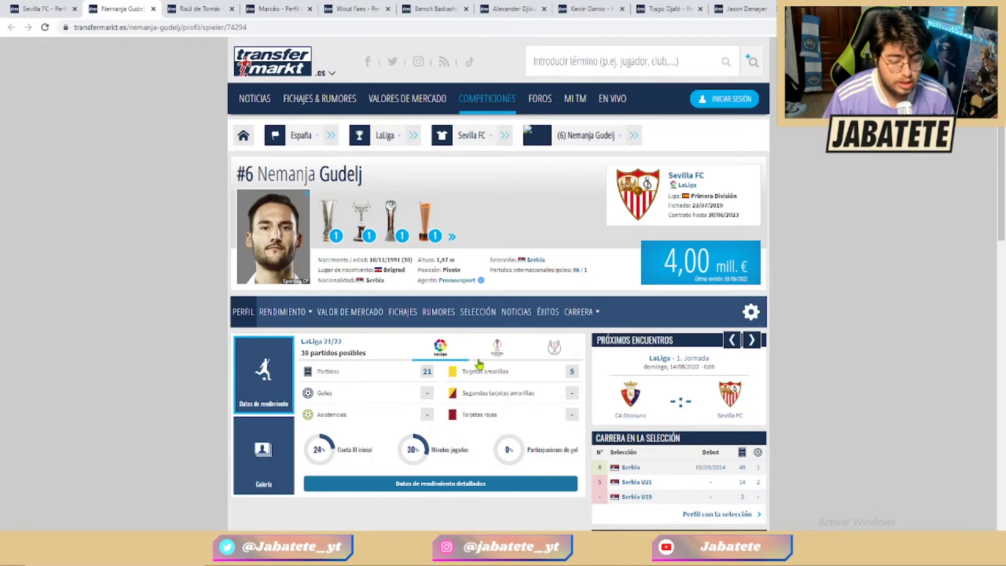
Review Nemanja Gudelj's Europa League and Copa del Rey 21/22 statistics, player data and transfer history, and close his profile.
scroll(479, 363, down, 1)
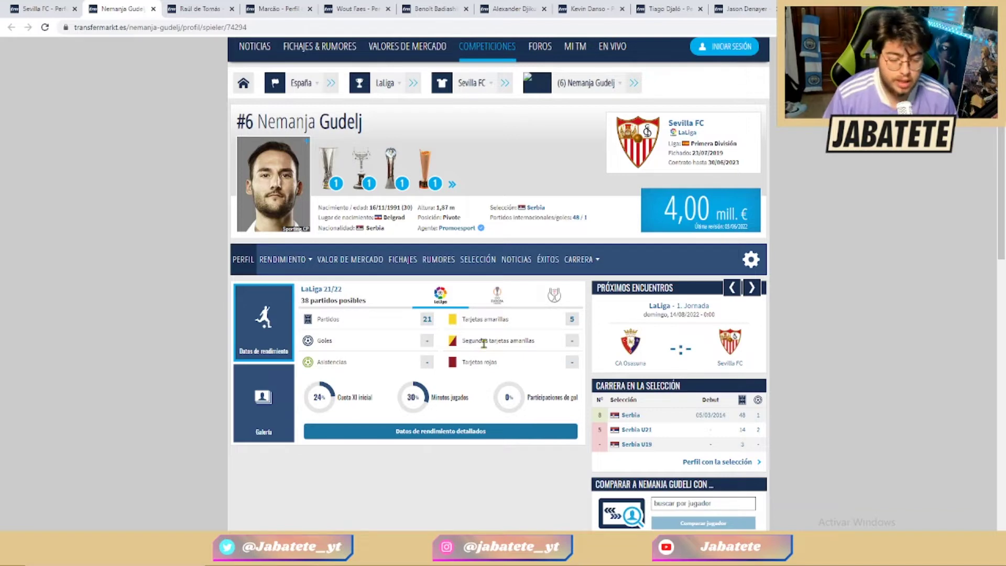
click(498, 304)
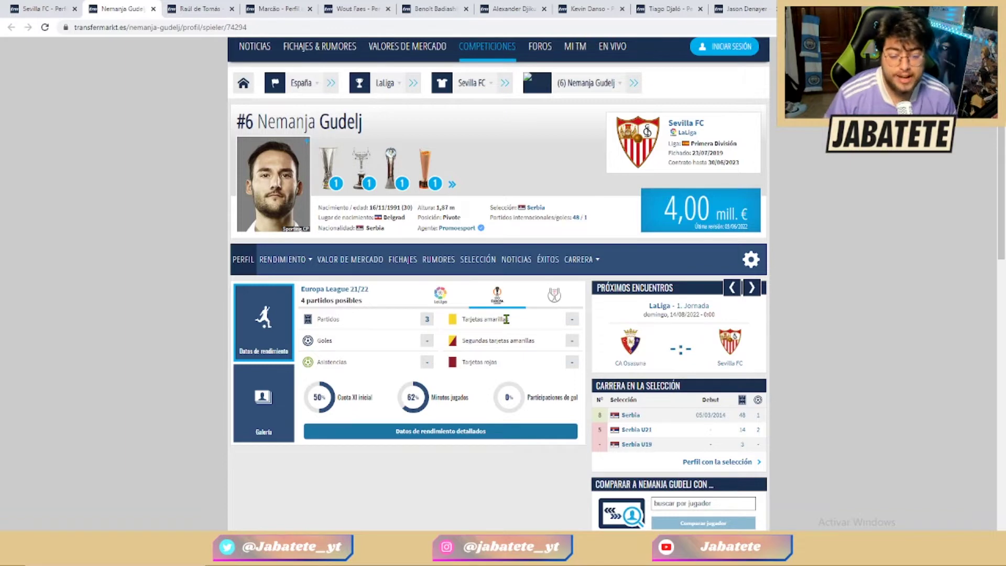
click(550, 296)
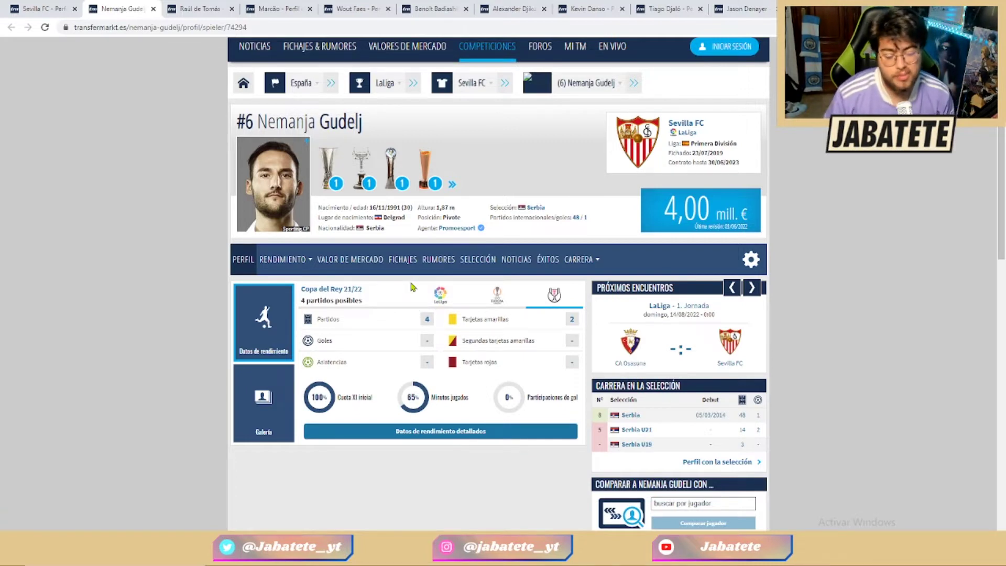
scroll(455, 317, down, 7)
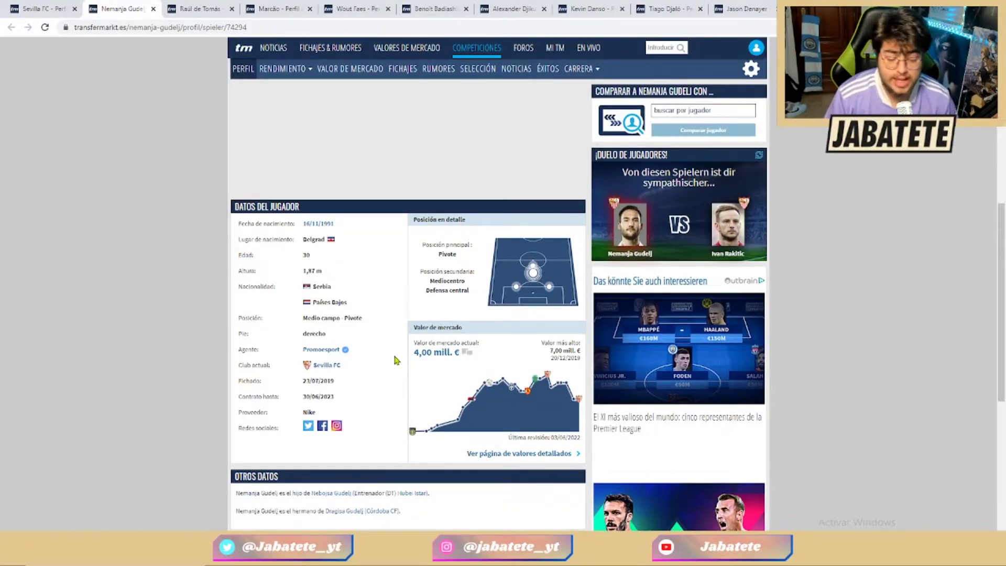
scroll(359, 347, up, 3)
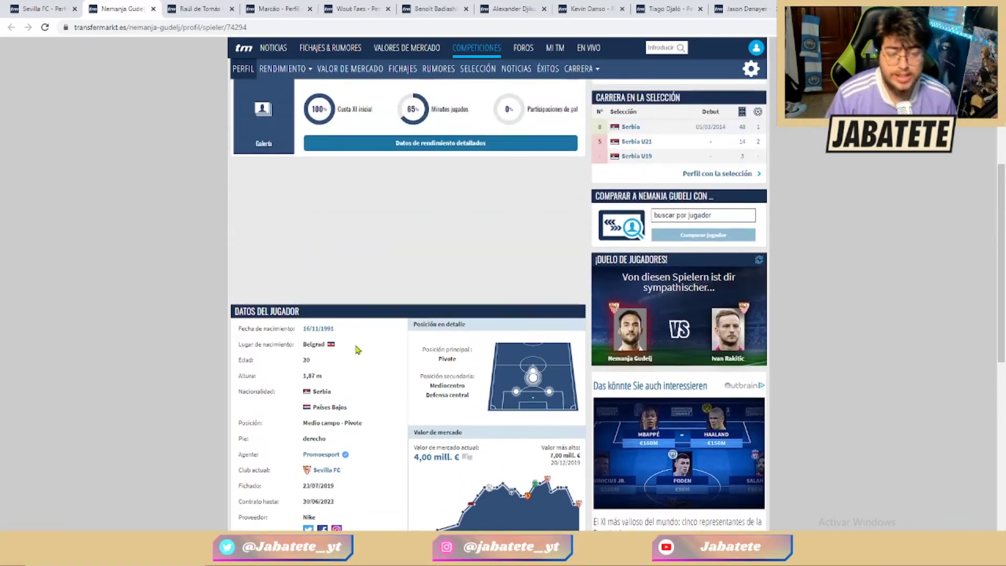
scroll(357, 346, up, 5)
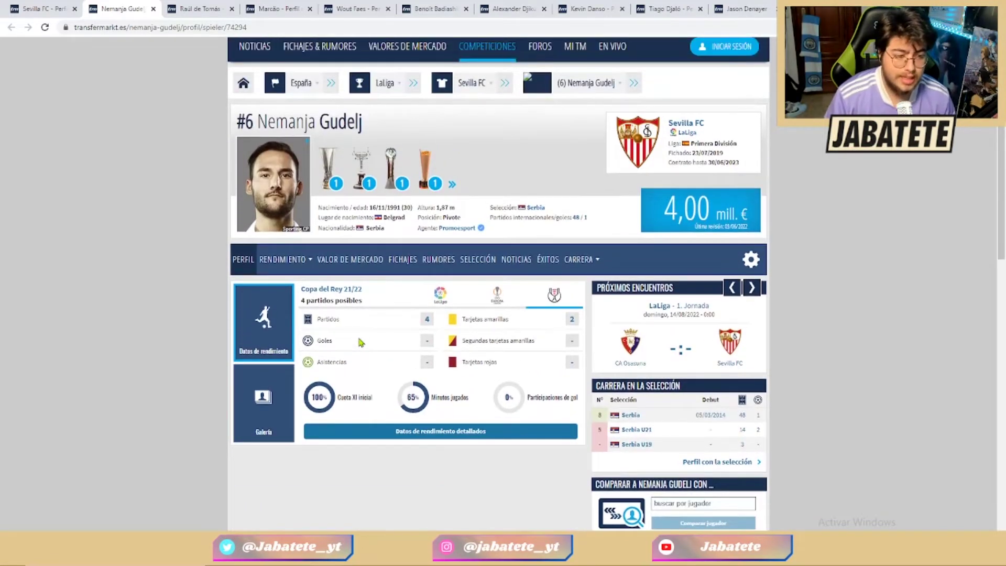
scroll(358, 342, down, 8)
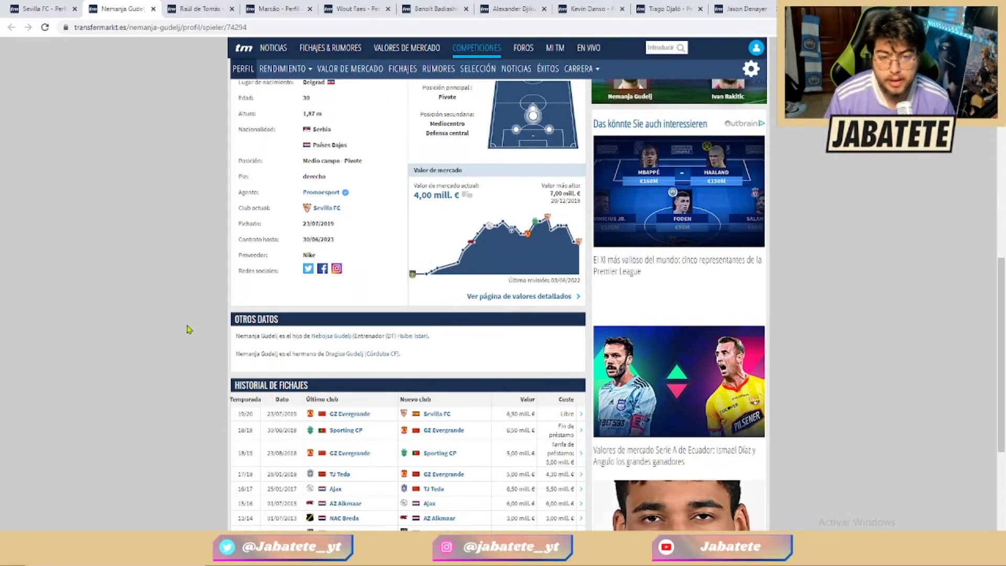
scroll(254, 320, up, 10)
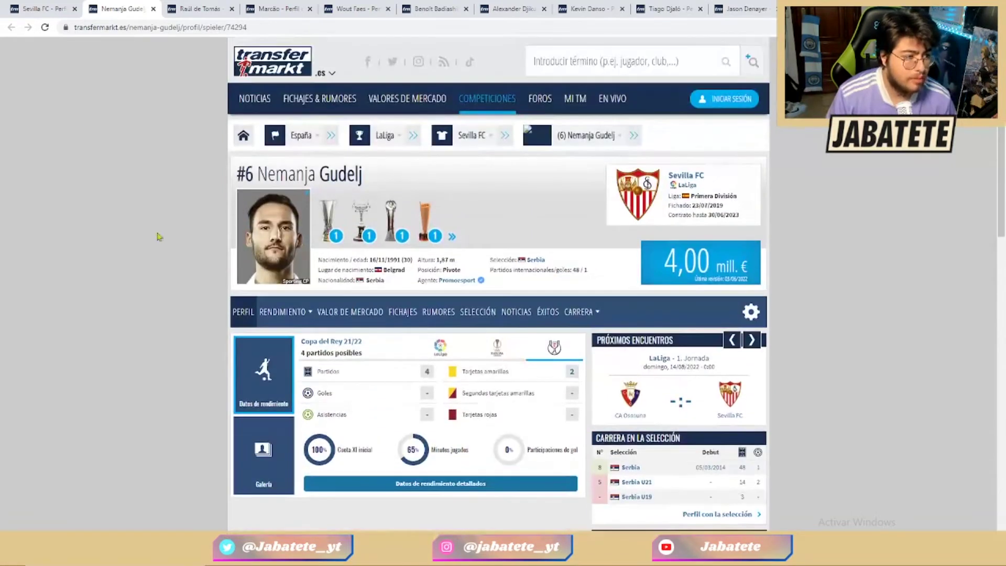
click(153, 9)
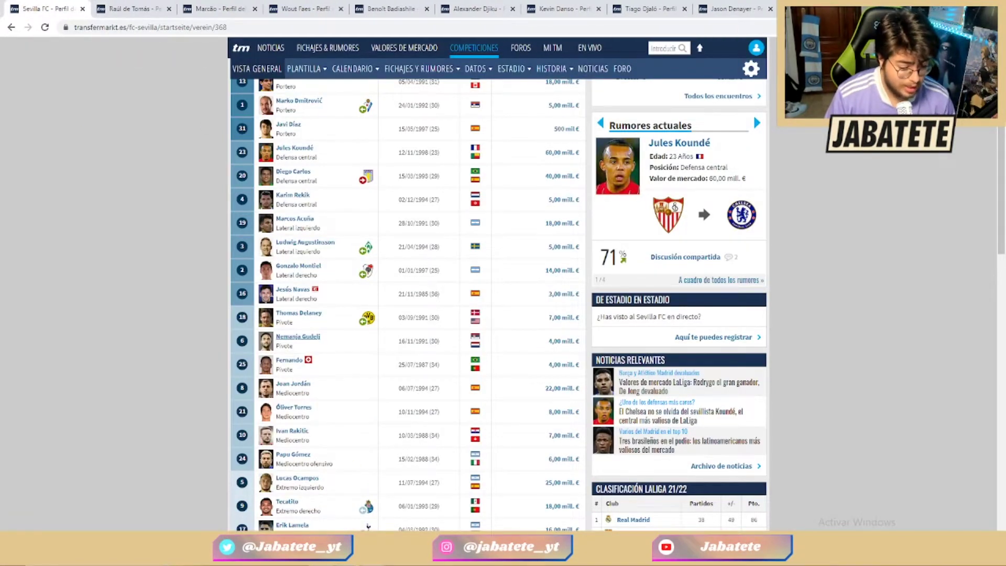
Switch to the spreadsheet and fill Nemanja Gudelj's row, cells A18 to F18, with light green.
key(alt+Tab)
drag(94, 316, 373, 316)
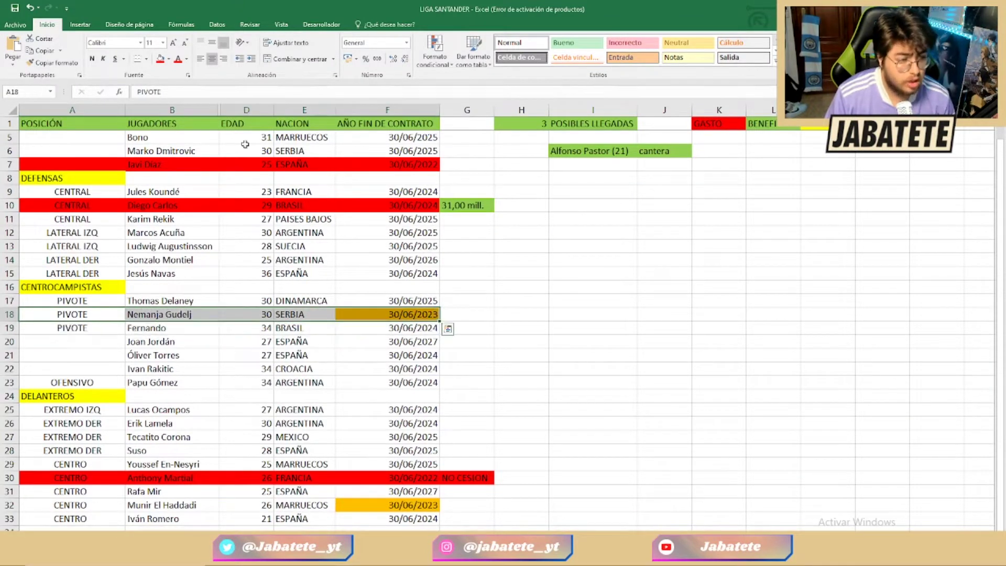
click(172, 57)
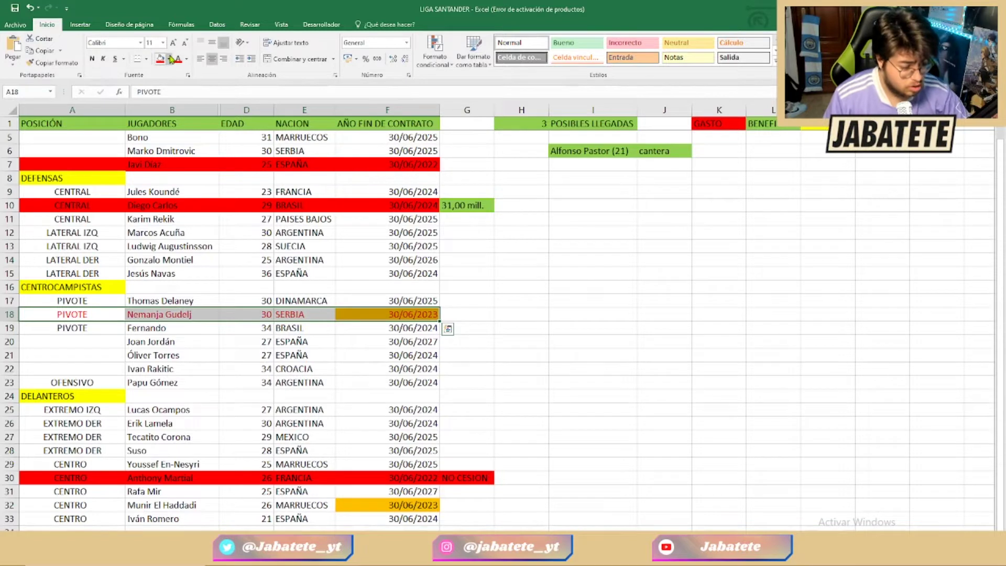
key(ctrl+z)
click(169, 58)
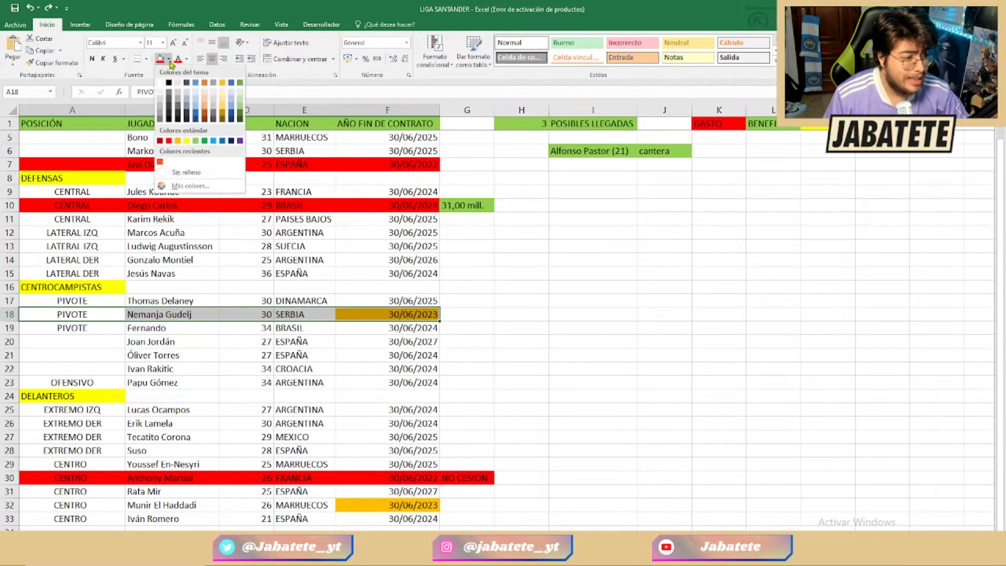
click(199, 141)
click(422, 179)
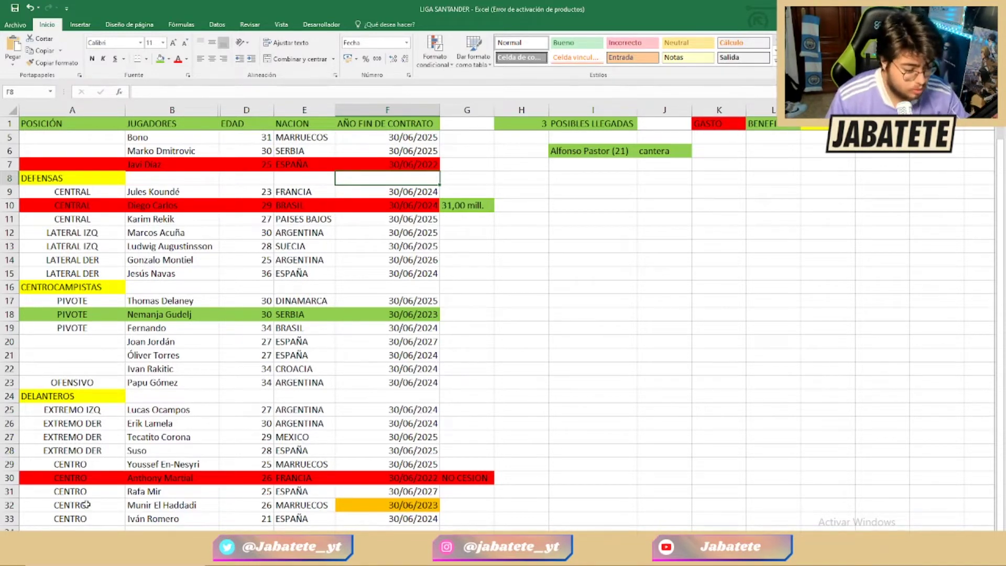
Fill Munir El Haddadi's row, cells A32 to F32, with orange.
drag(84, 504, 398, 504)
click(168, 58)
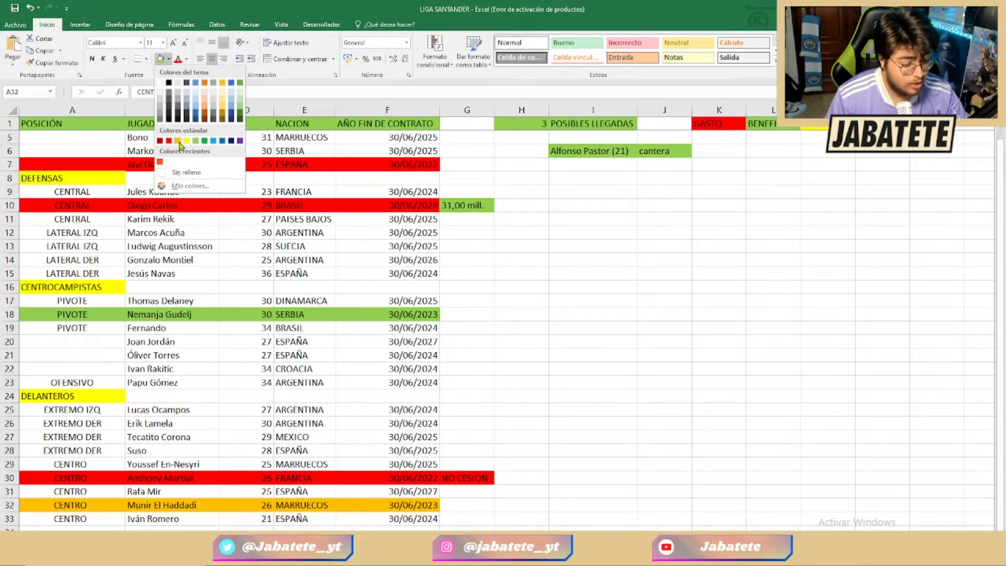
click(179, 141)
key(alt+Tab)
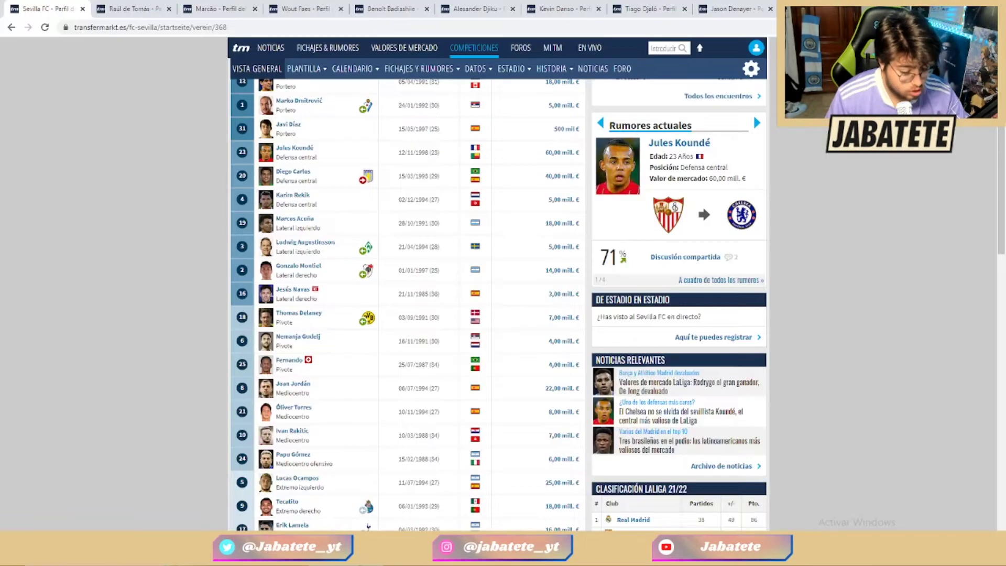
scroll(293, 414, down, 3)
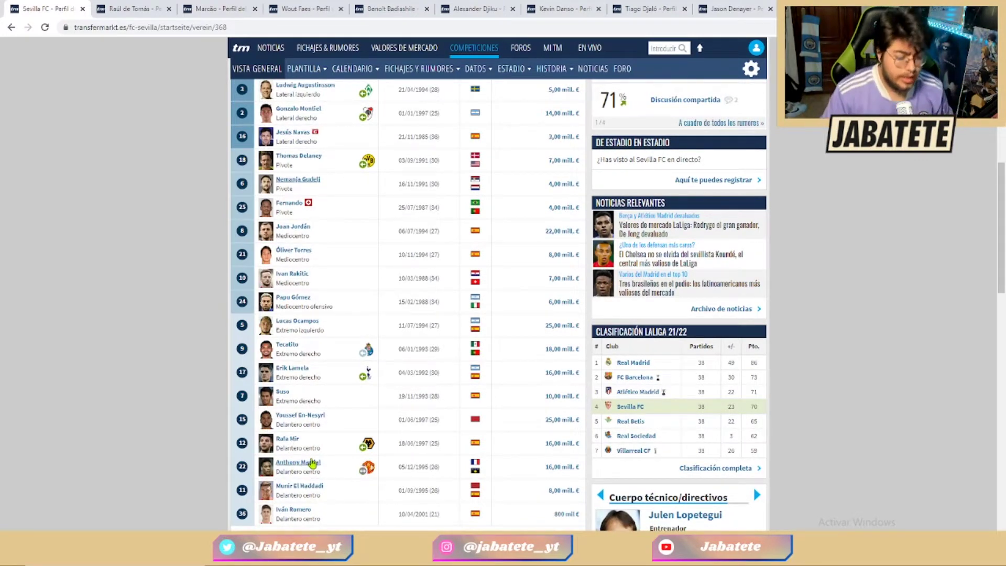
right_click(309, 485)
click(372, 388)
click(119, 7)
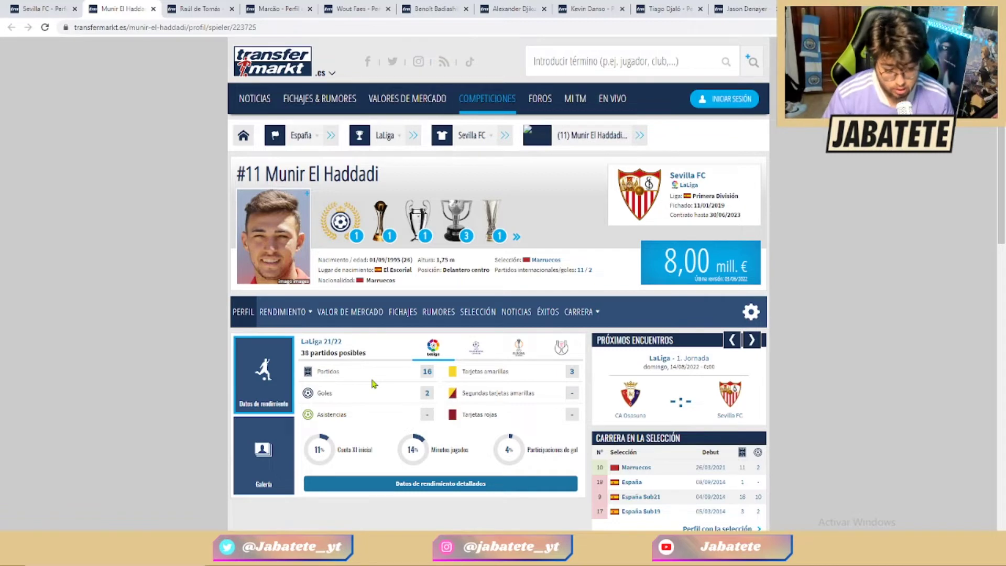
Review Munir El Haddadi's 21/22 statistics competition by competition, ending on LaLiga, and close his profile.
click(482, 350)
click(529, 354)
click(553, 351)
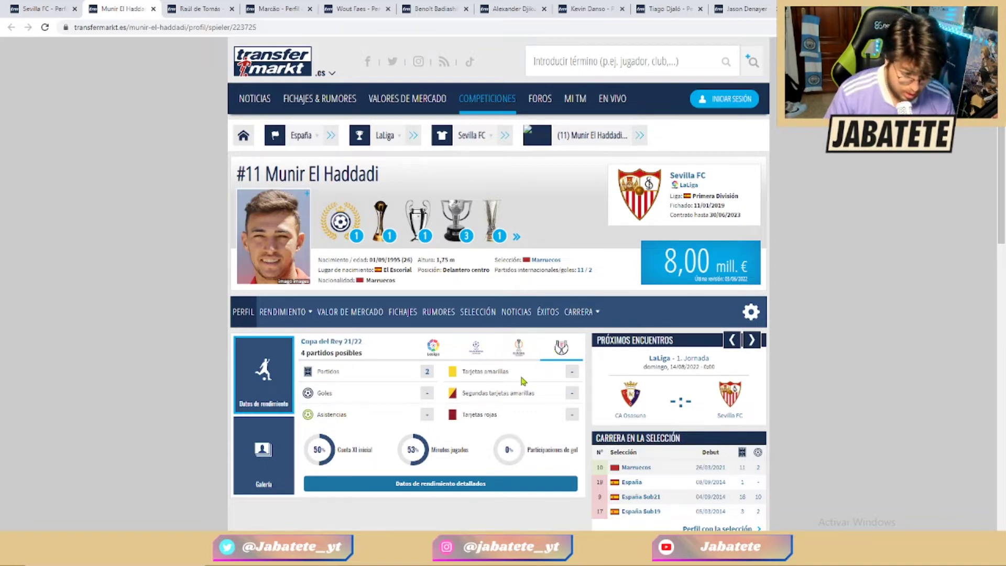
click(437, 346)
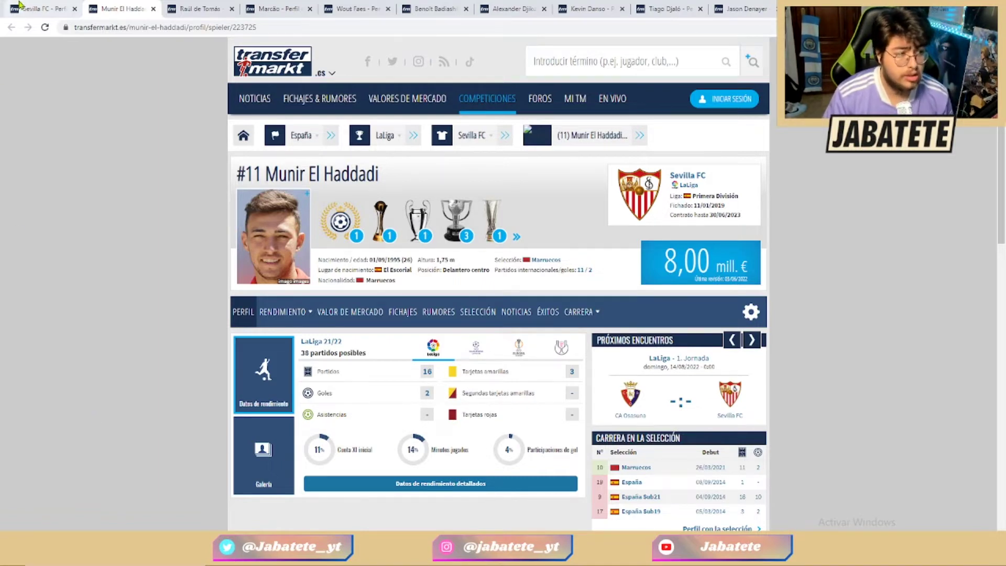
click(38, 8)
click(154, 9)
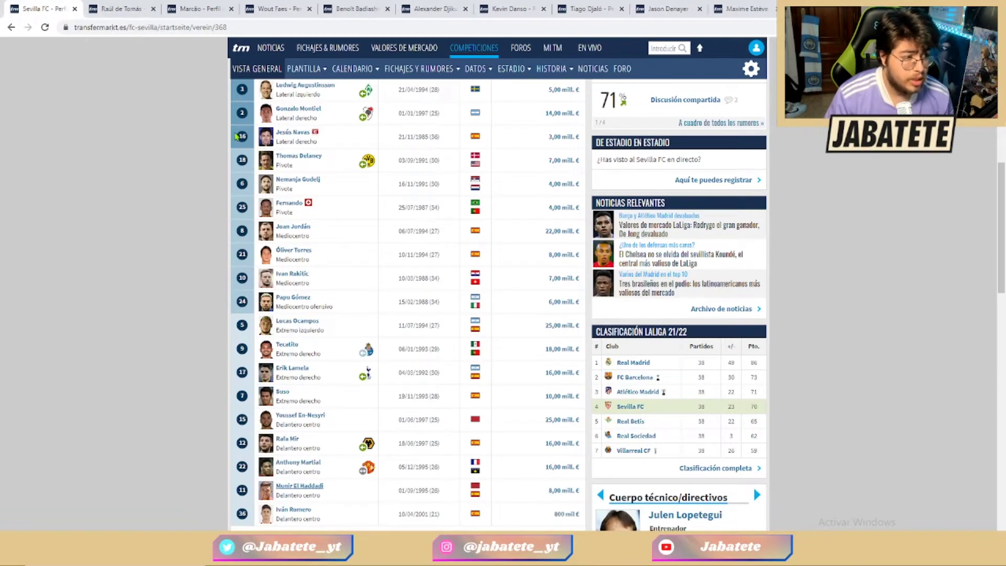
Switch to the spreadsheet, enter "CESION" in cell G32 beside Munir El Haddadi's contract date, and fill the cell orange.
key(alt+Tab)
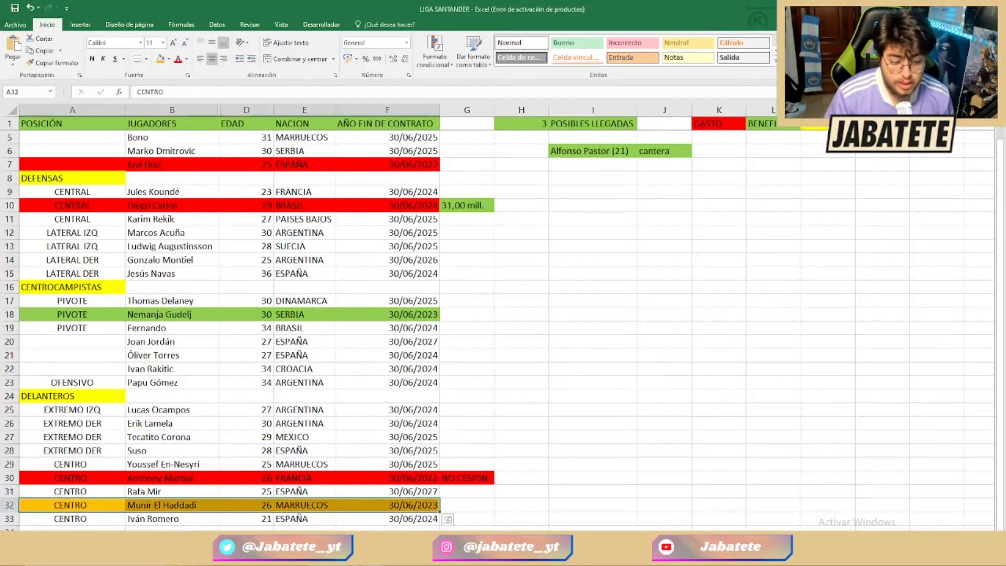
click(466, 504)
text(CES)
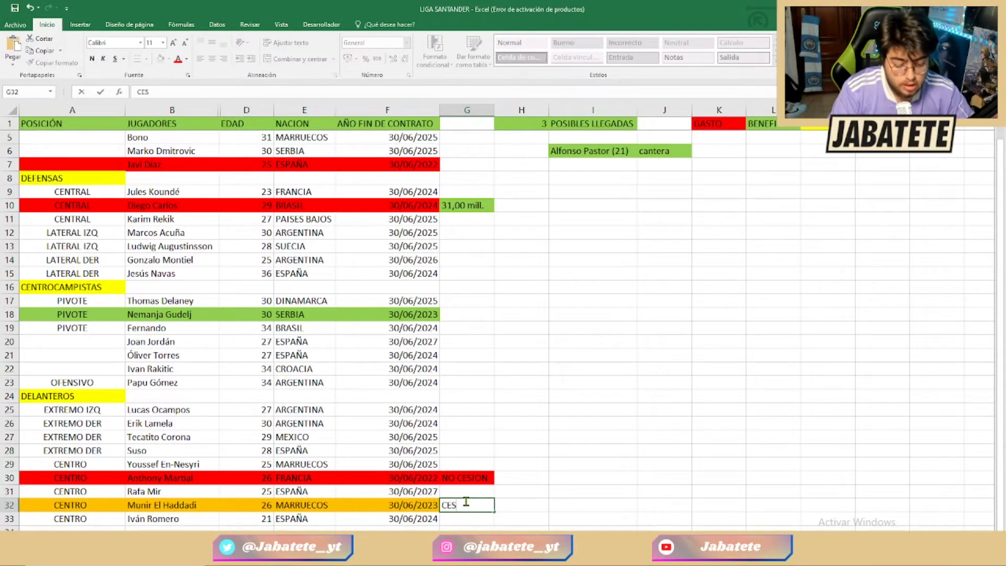
text(ION)
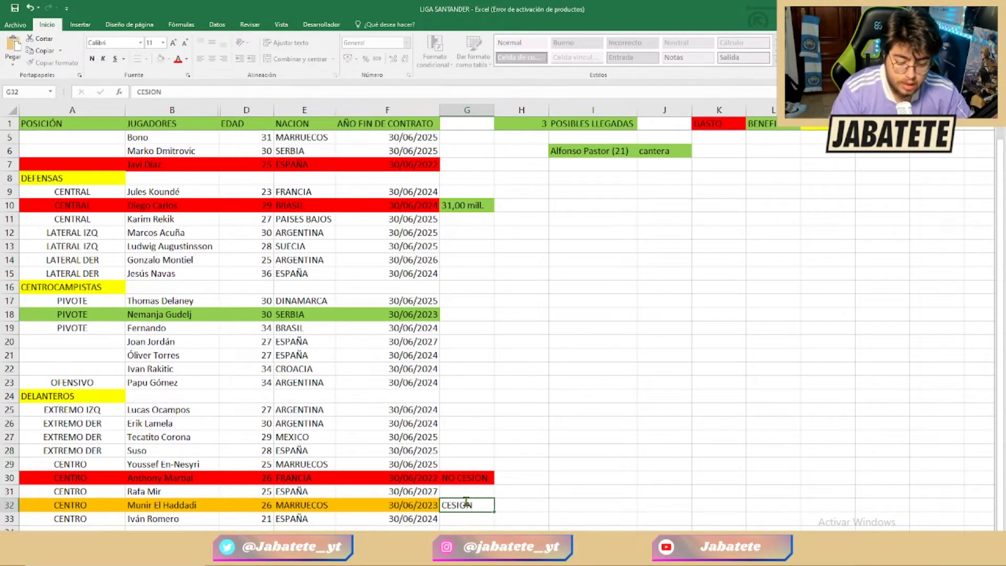
key(Return)
click(466, 504)
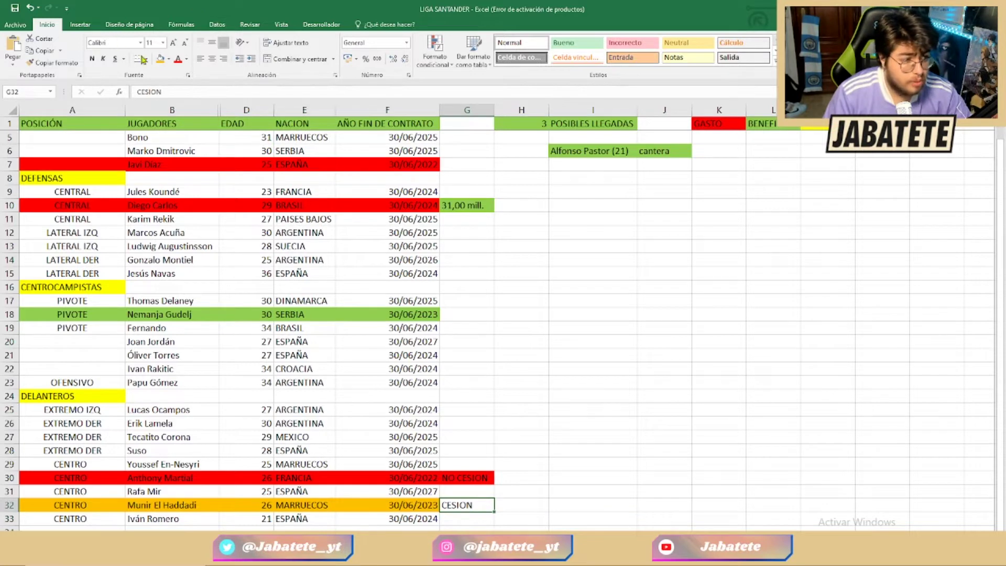
click(160, 58)
click(472, 190)
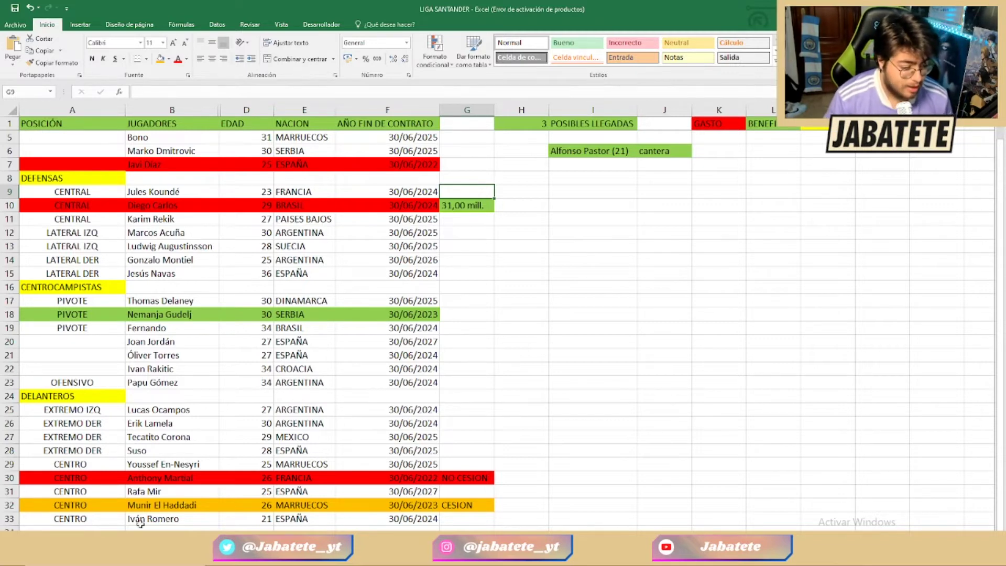
click(254, 506)
click(401, 507)
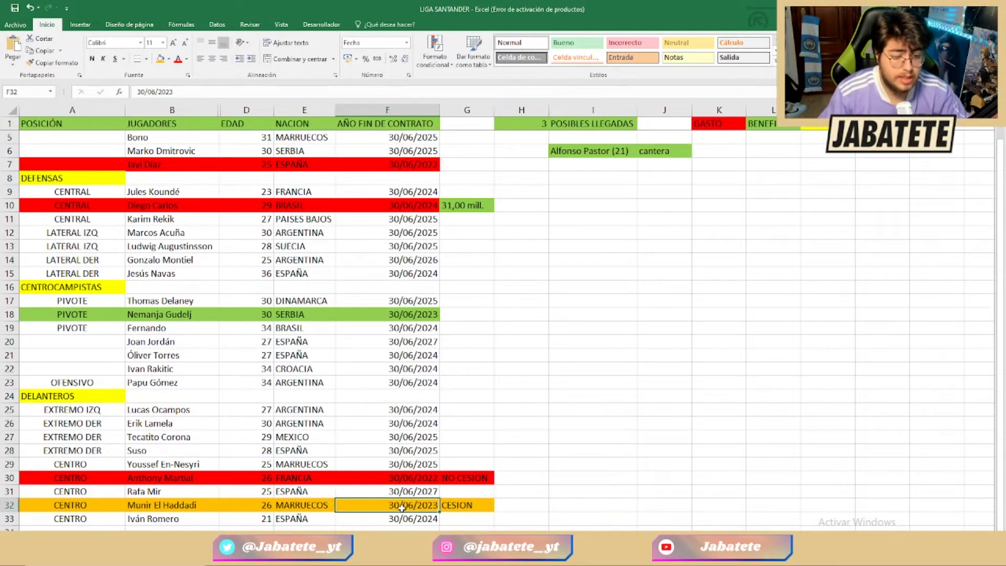
click(482, 508)
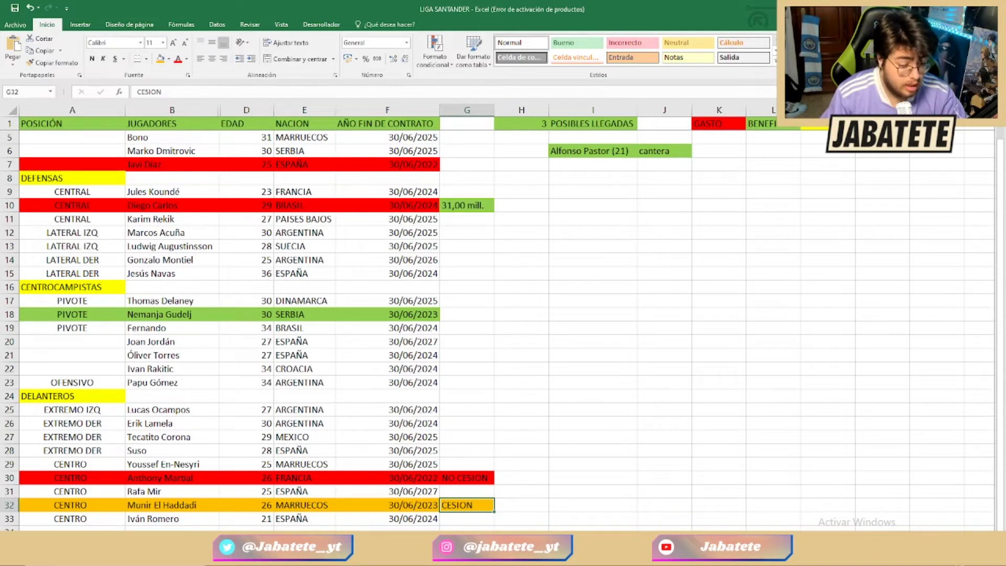
click(323, 556)
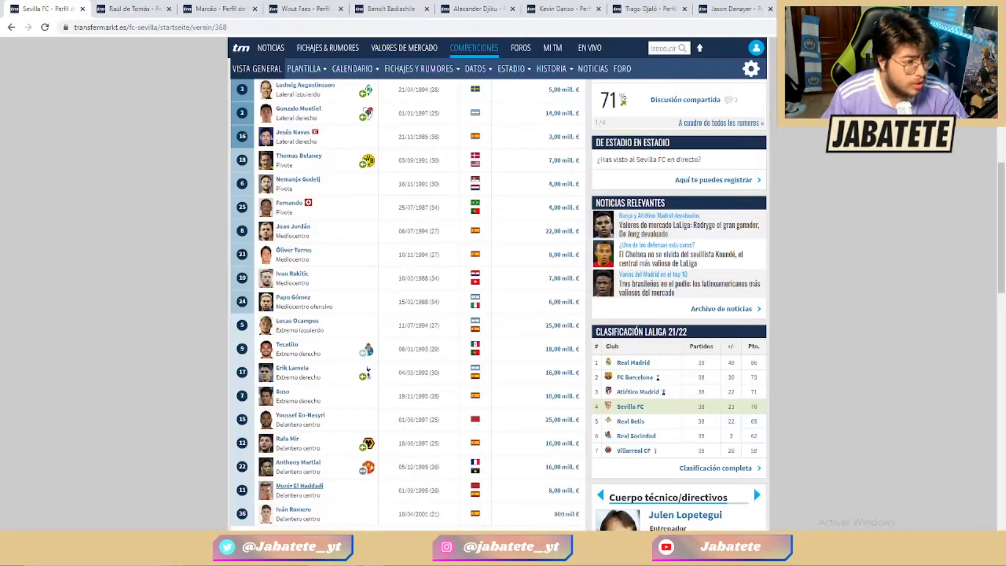
right_click(302, 487)
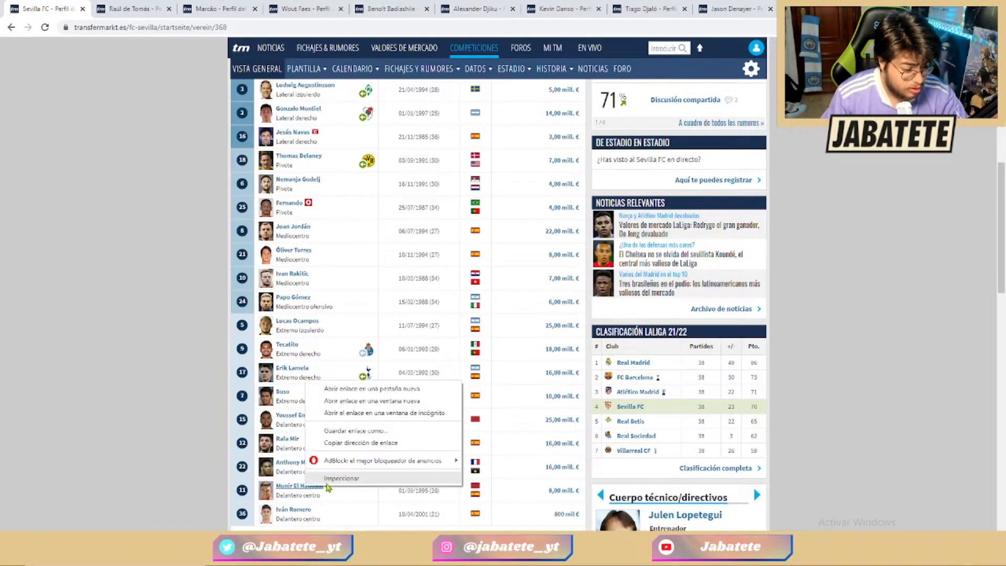
click(373, 389)
click(123, 9)
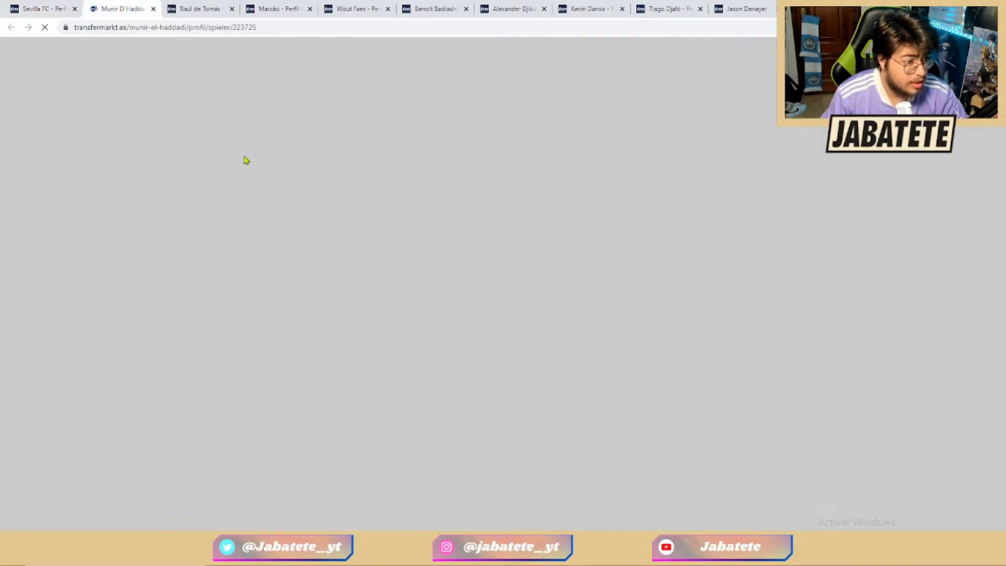
scroll(381, 412, down, 7)
scroll(381, 412, down, 4)
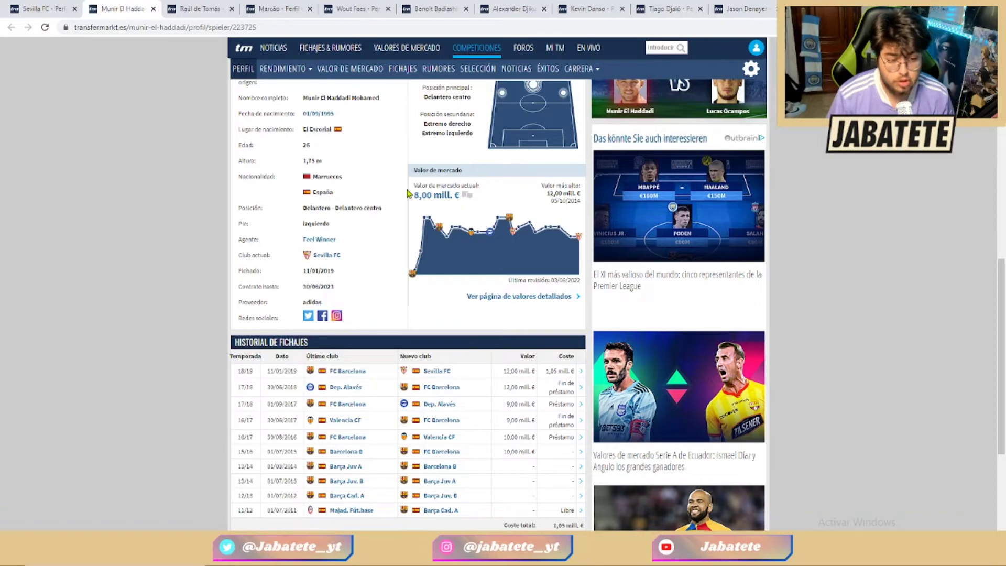
click(152, 9)
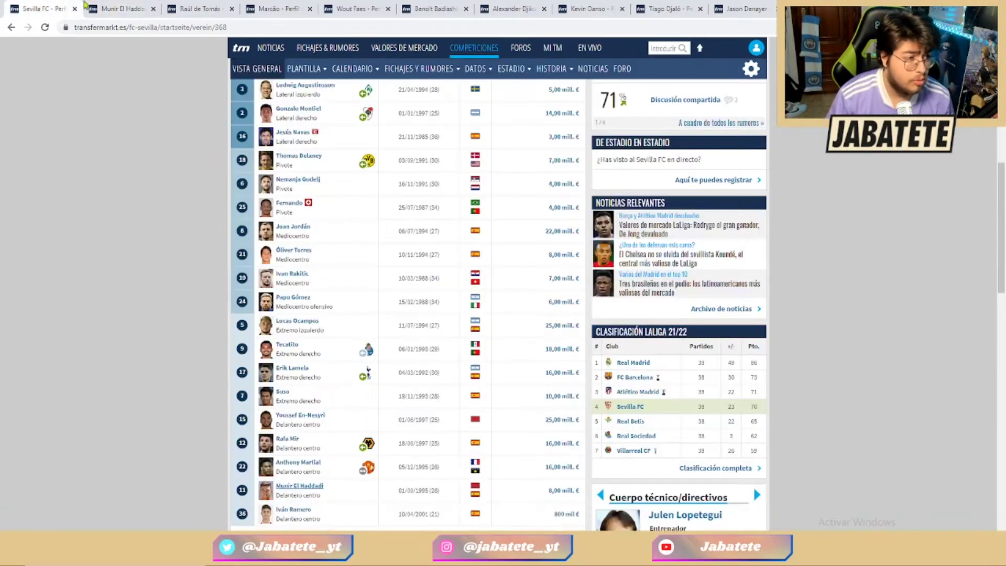
scroll(336, 398, up, 4)
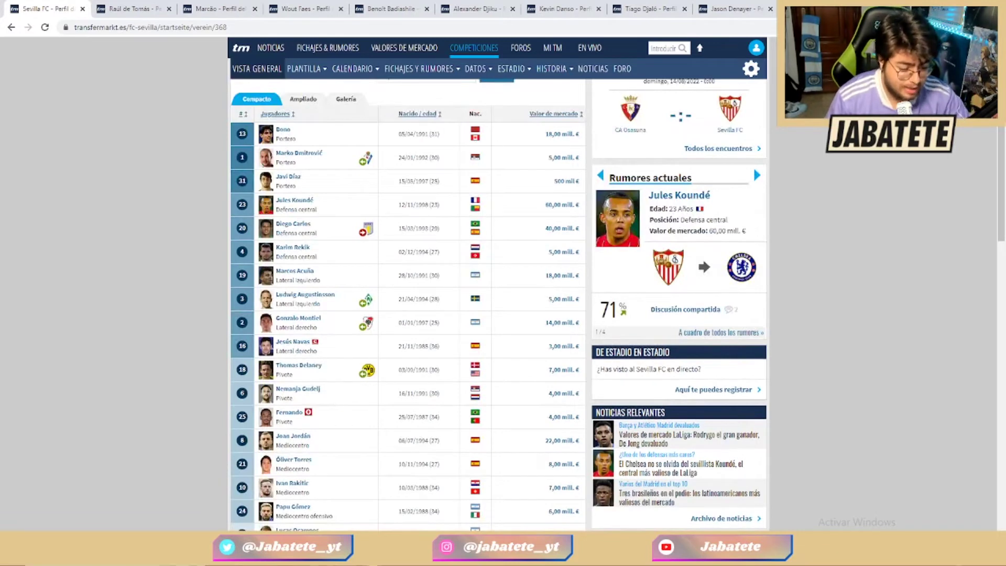
Switch to the spreadsheet and fill goalkeepers Bono and Marko Dmitrovic's rows, cells A5 to F6, with green.
key(alt+Tab)
drag(520, 399, 522, 377)
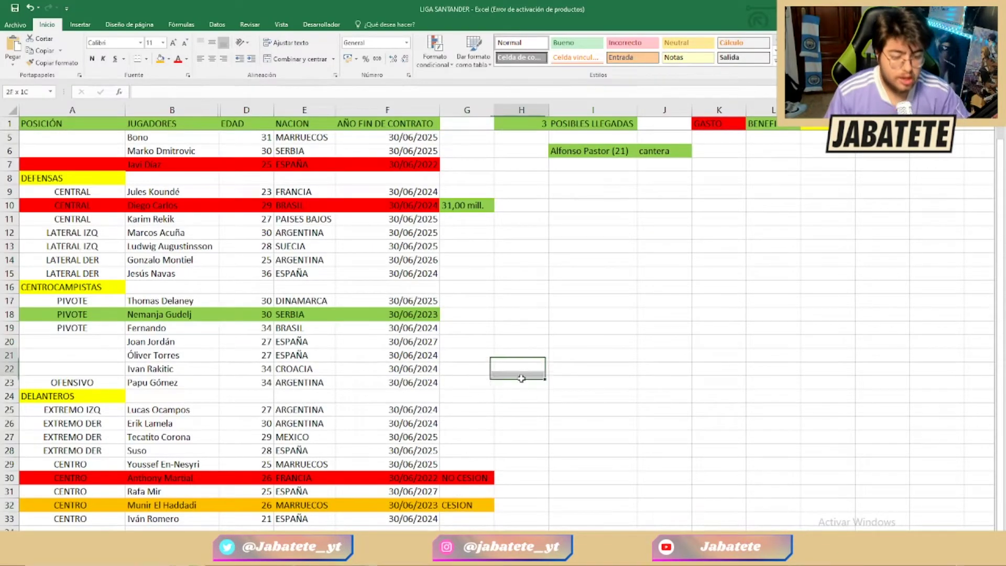
click(575, 310)
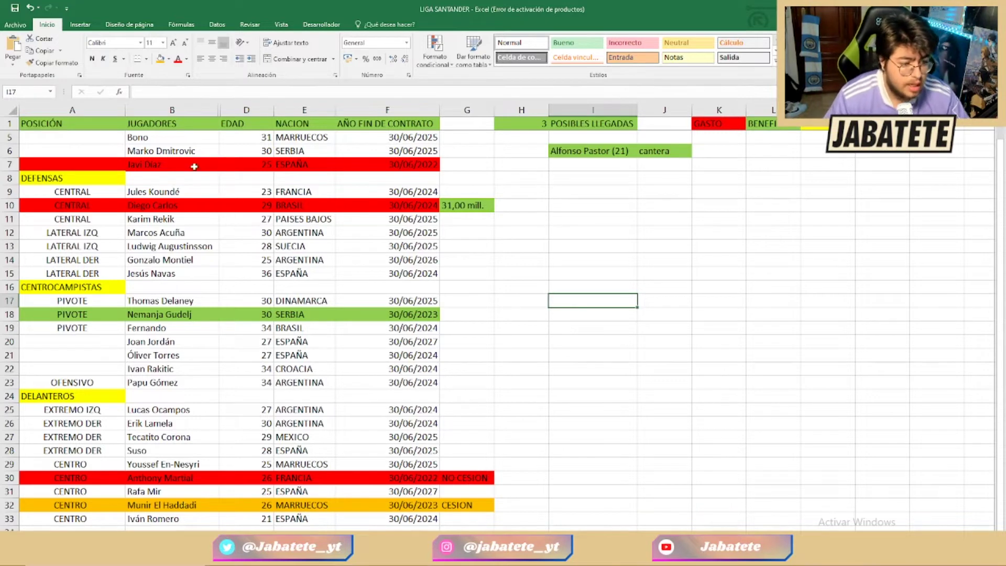
drag(76, 137, 422, 152)
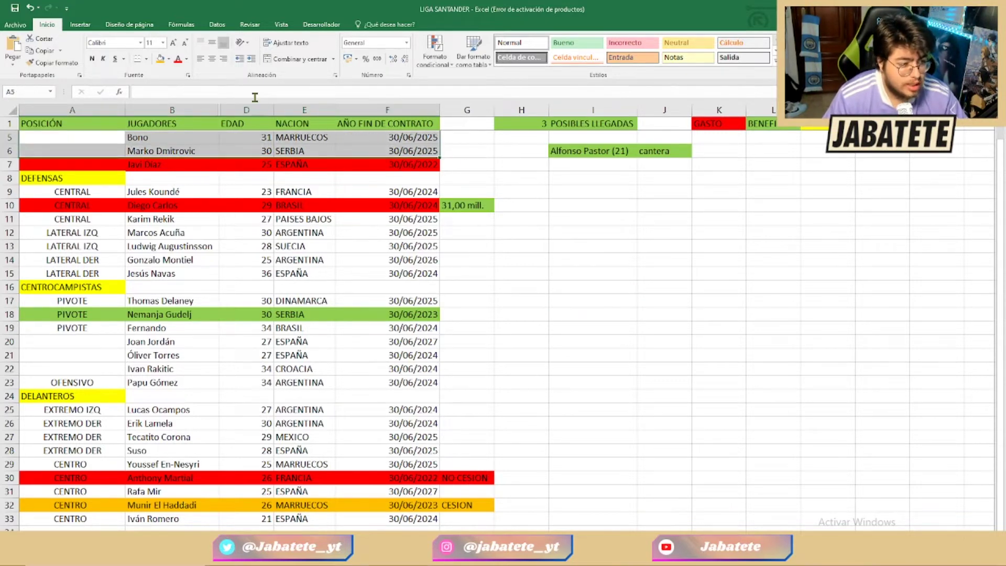
click(169, 59)
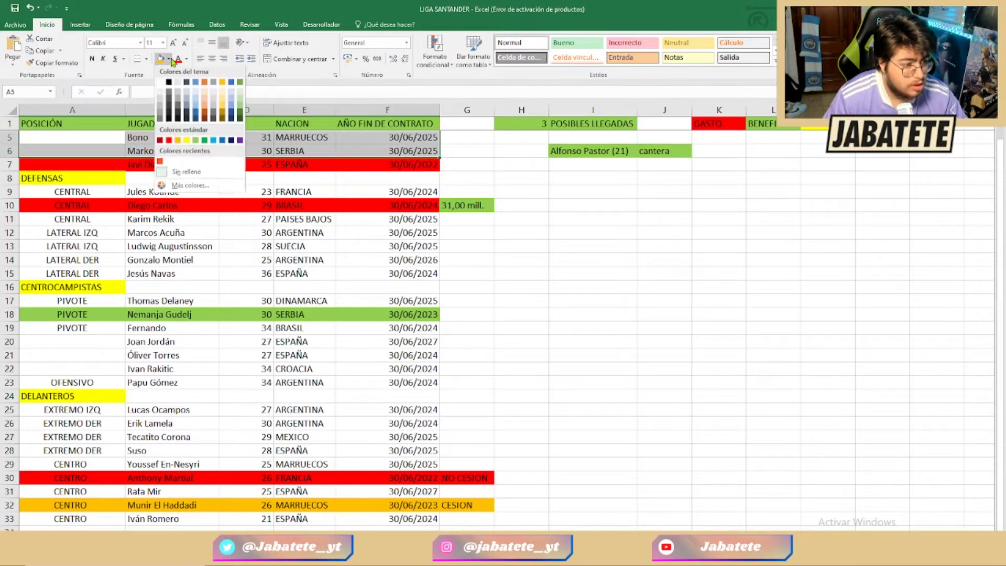
click(195, 140)
click(600, 152)
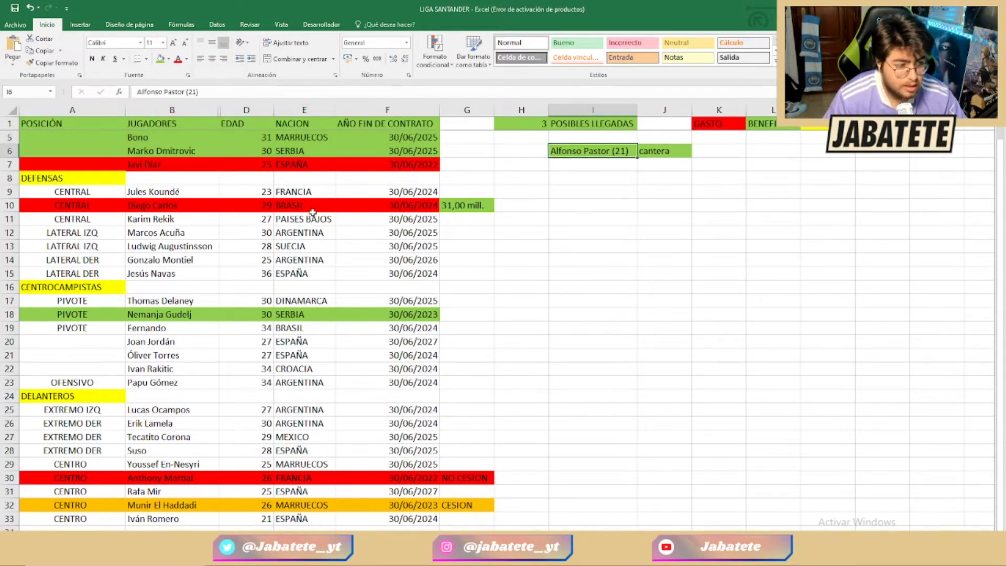
Remove the fill from the empty position cells A5 and A6 beside the two goalkeepers.
drag(82, 134, 90, 149)
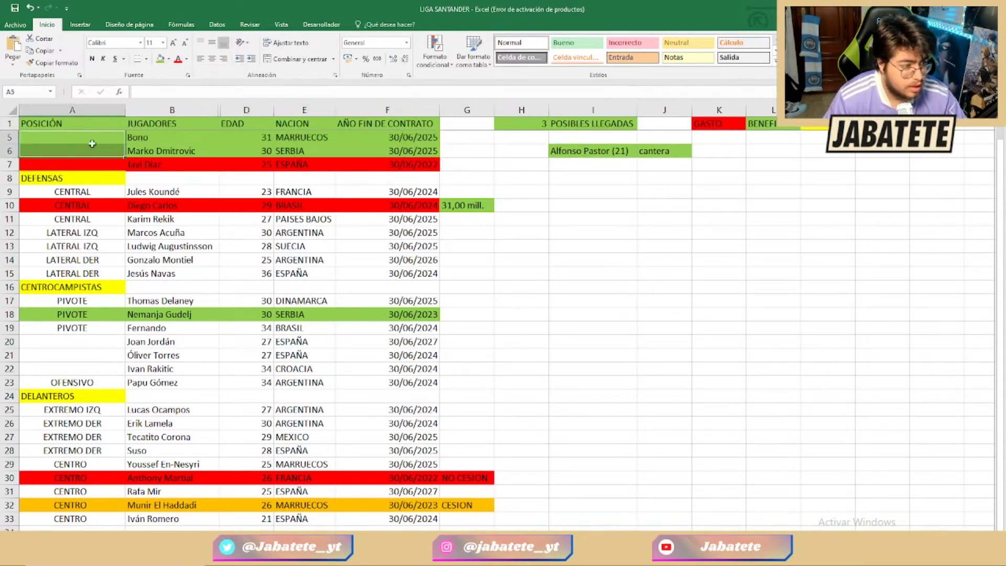
click(169, 58)
click(199, 170)
click(204, 169)
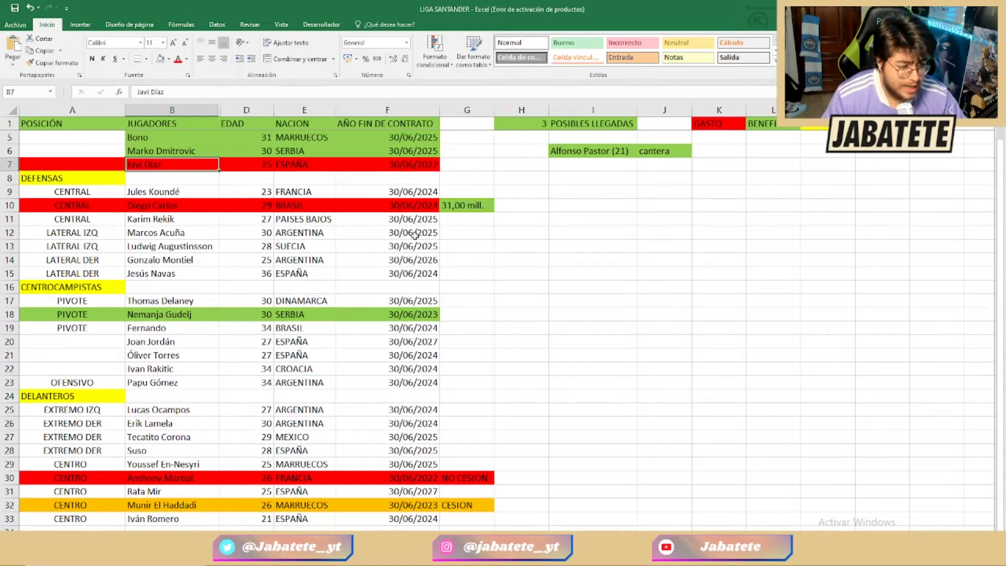
Fill Jules Koundé's row, cells A9 to F9, with red.
drag(94, 190, 435, 192)
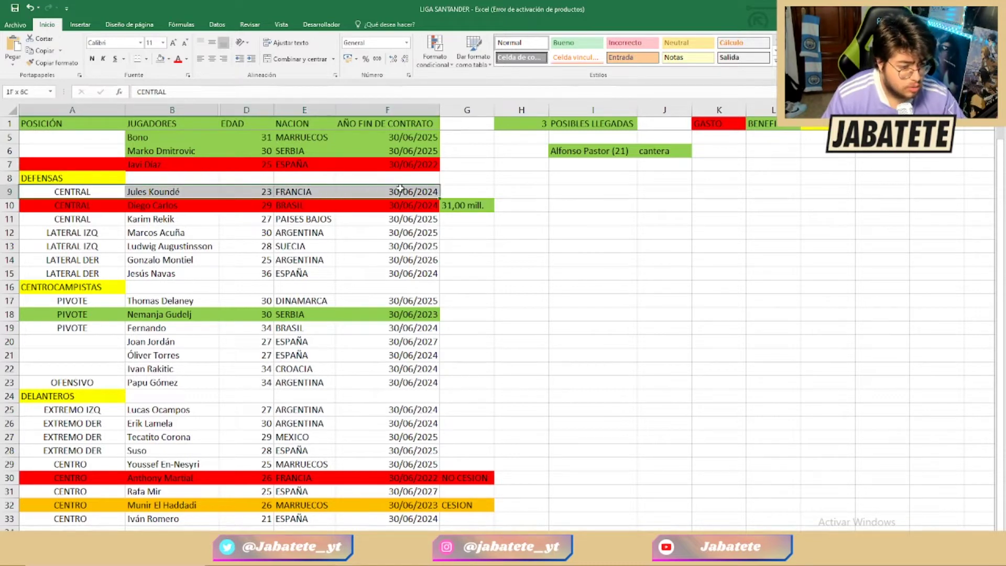
click(169, 60)
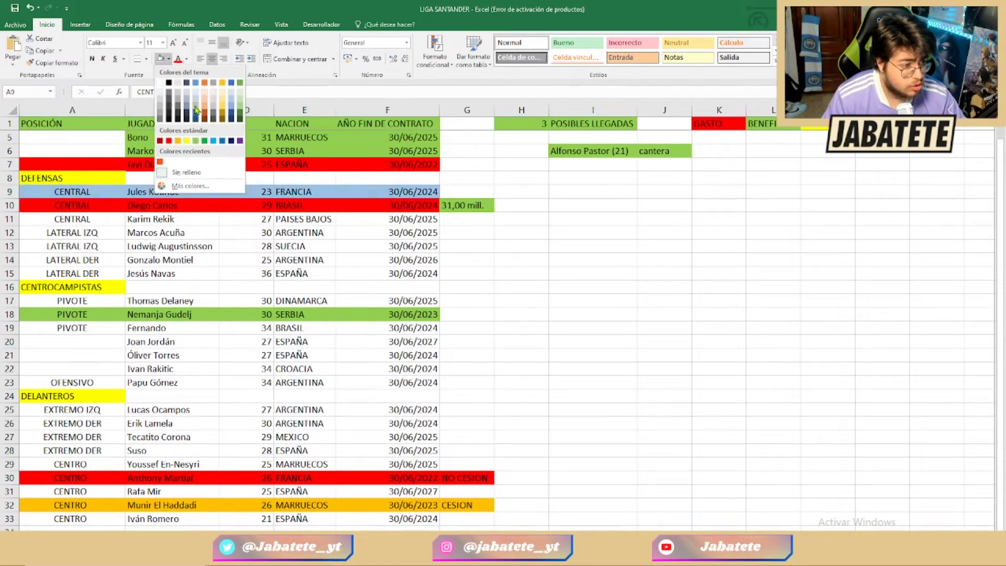
click(169, 131)
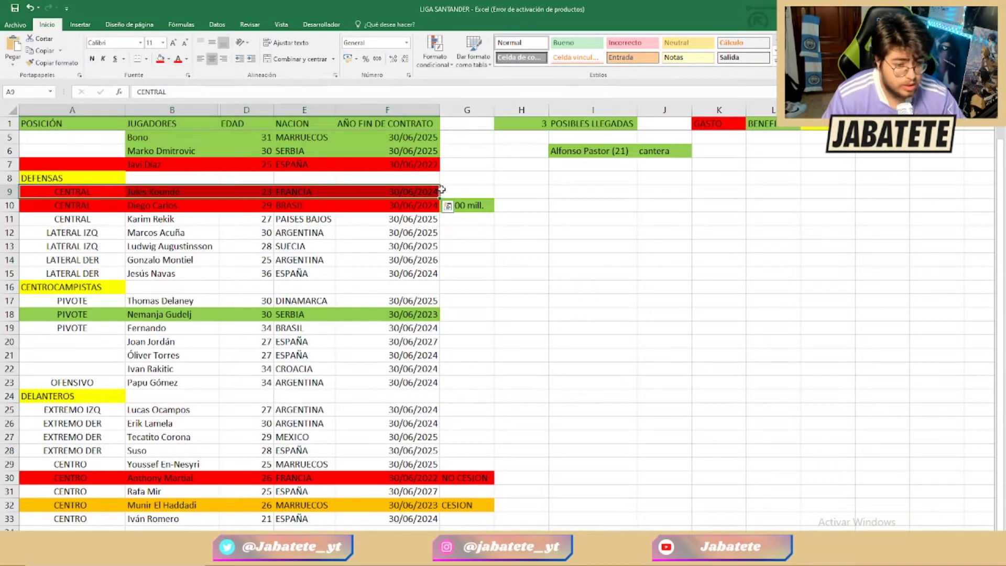
Enter "55,00 Mill." in cell G9 as Jules Koundé's transfer fee.
click(470, 192)
double_click(470, 191)
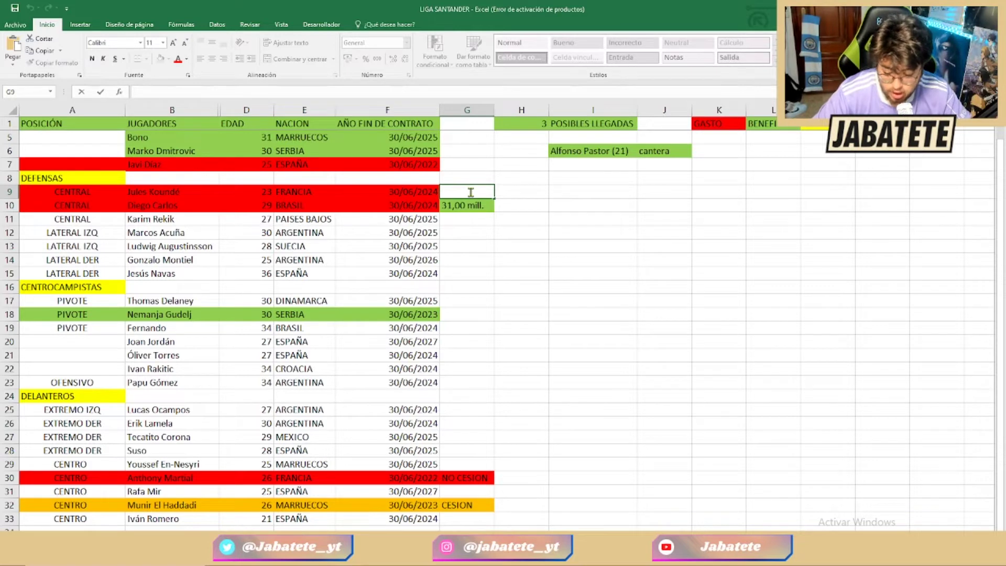
text(50)
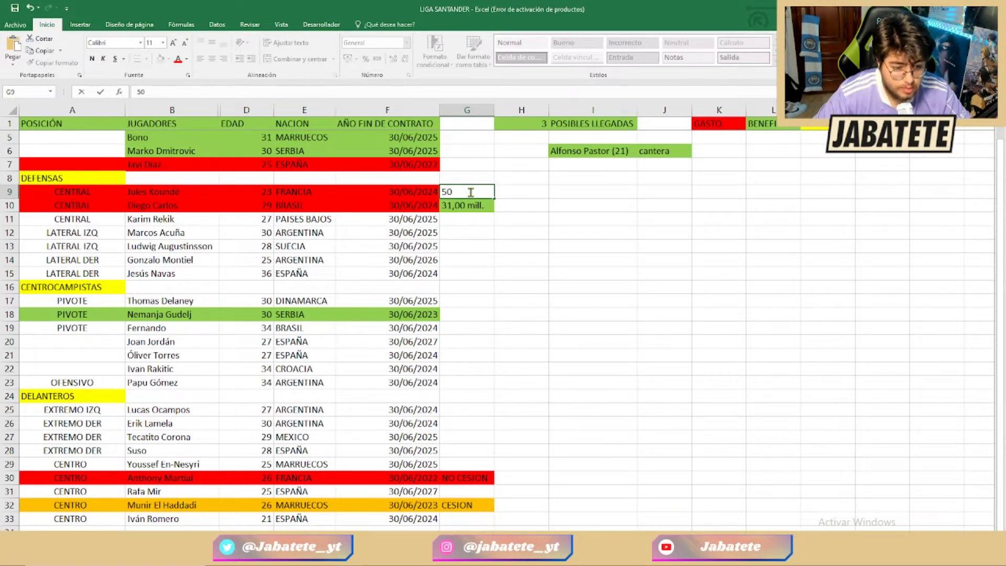
key(BackSpace)
text(5)
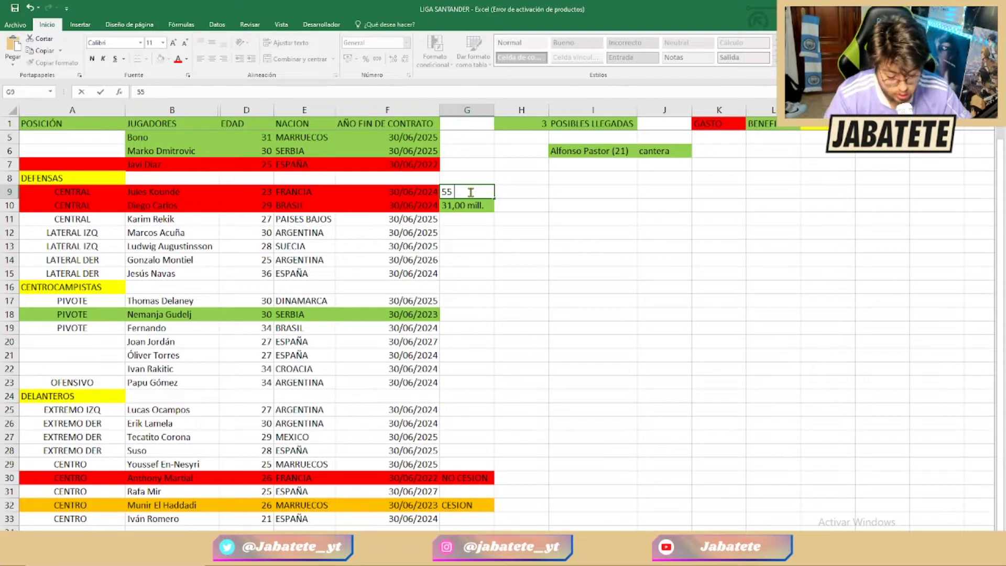
text(,00 Mill)
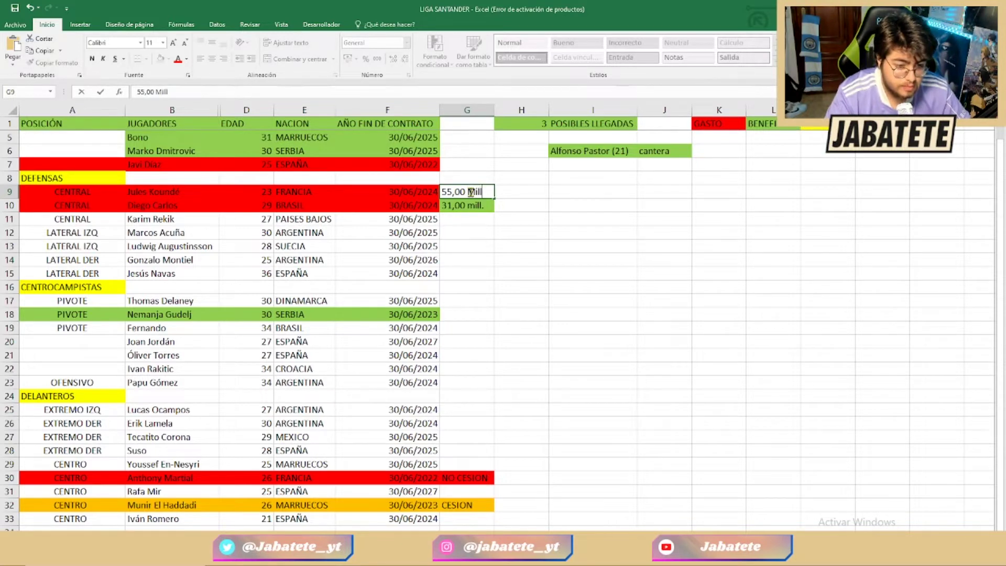
text(.)
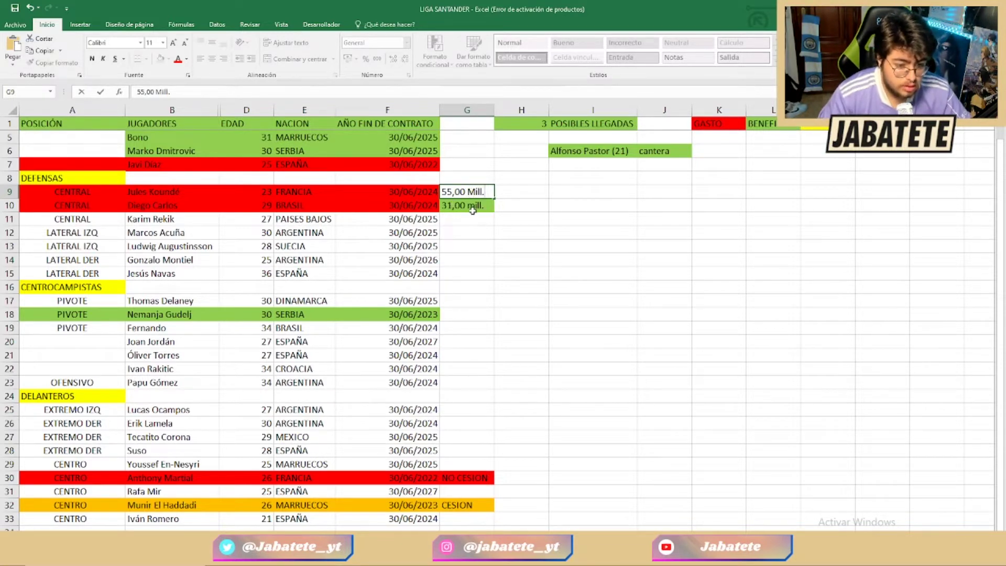
Capitalize the unit in Diego Carlos's fee in cell G10 so it reads "31,00 Mill.".
click(473, 206)
double_click(473, 206)
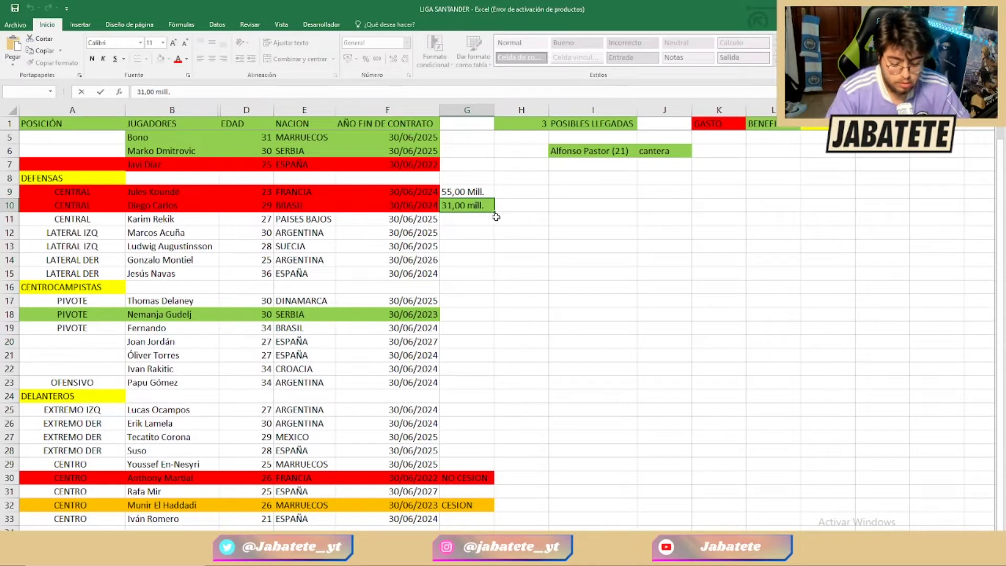
key(BackSpace)
text(M)
click(496, 218)
Fill Jules Koundé's fee cell G9 with green.
click(456, 190)
click(168, 58)
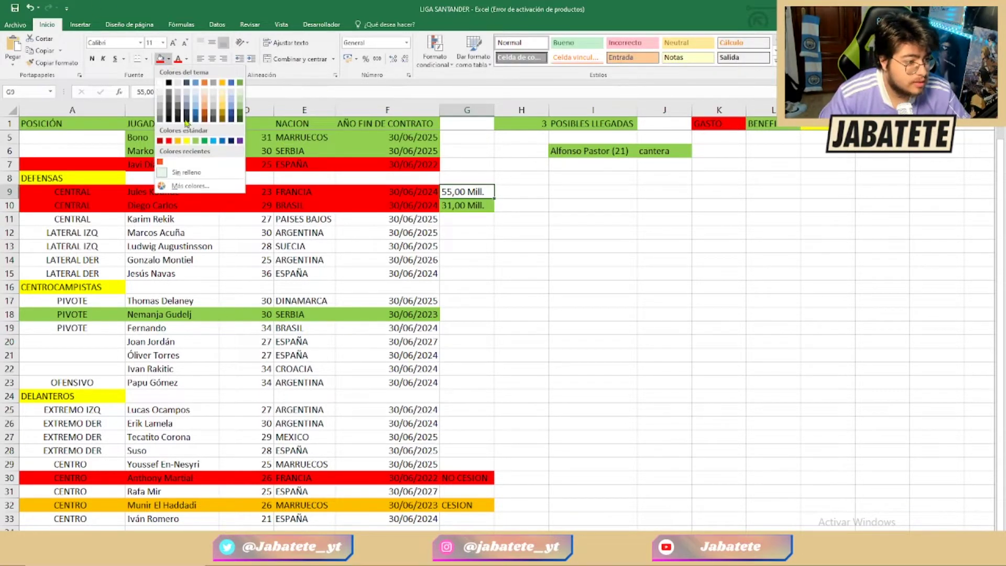
click(195, 140)
click(475, 219)
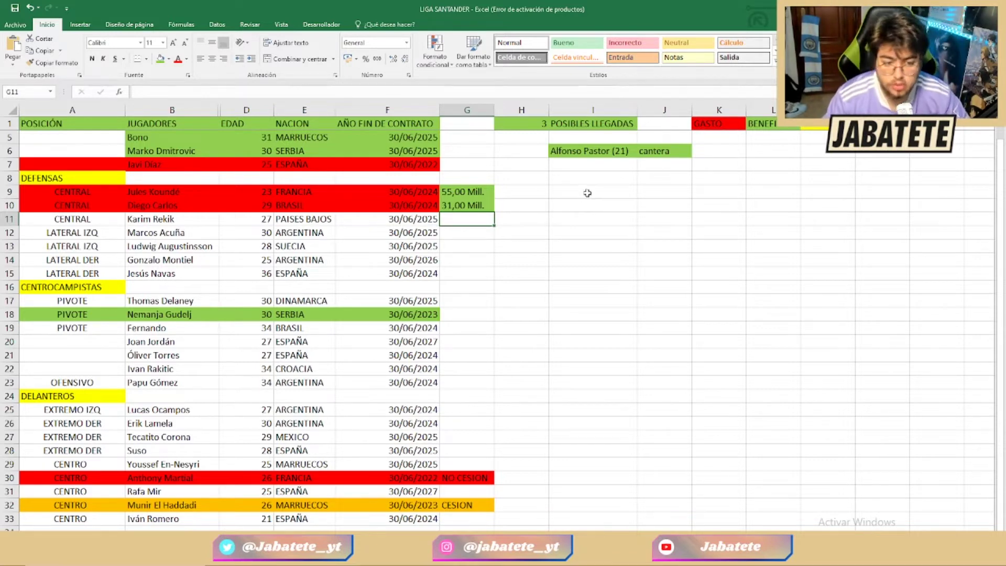
Enter "66 Mill." in cell L5 of the profit column.
click(459, 190)
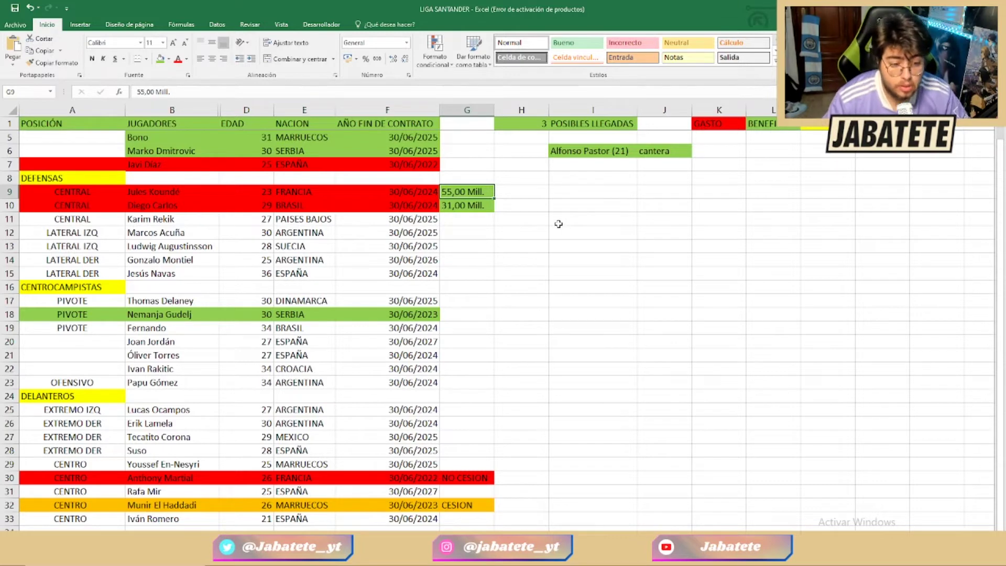
click(517, 194)
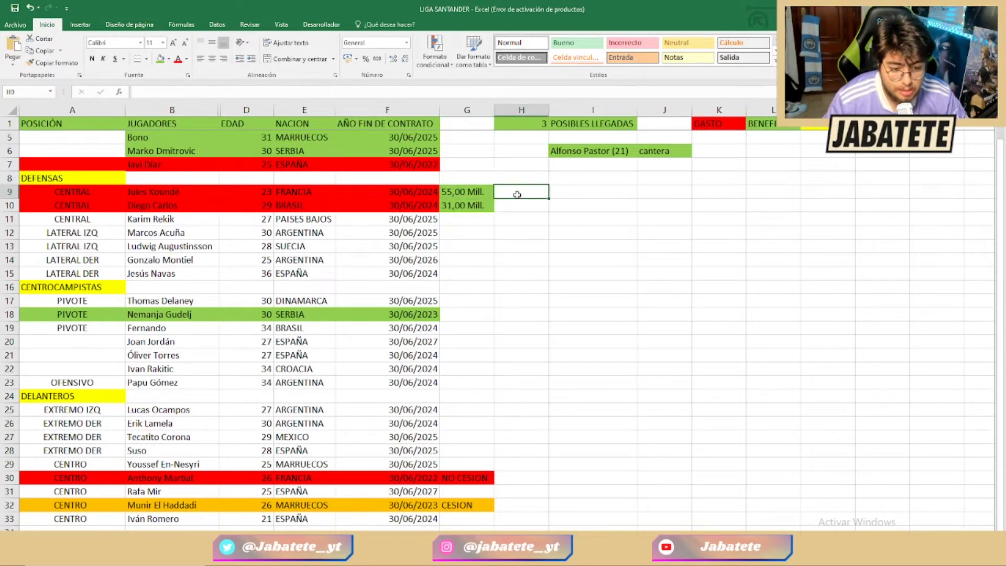
click(469, 189)
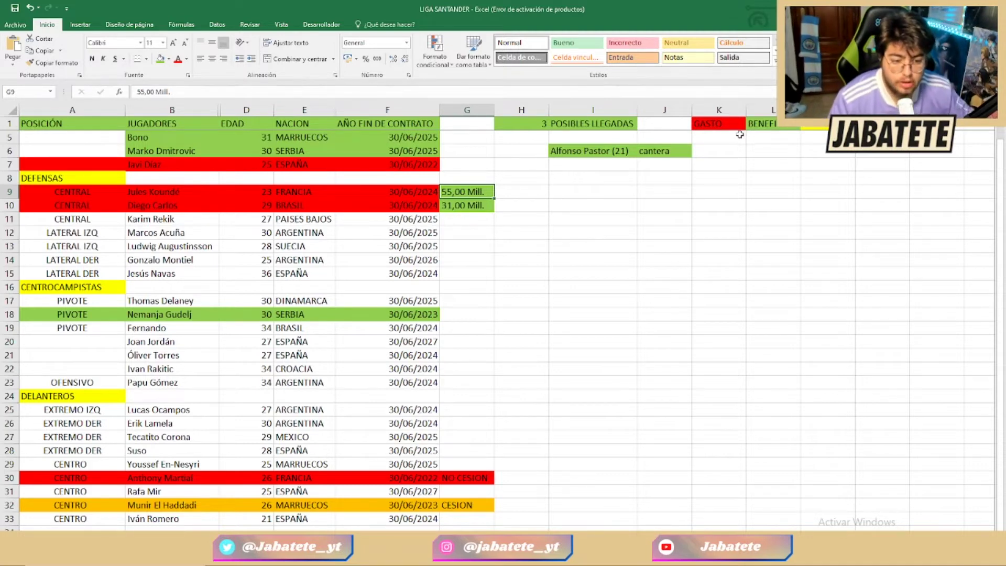
click(771, 151)
click(771, 136)
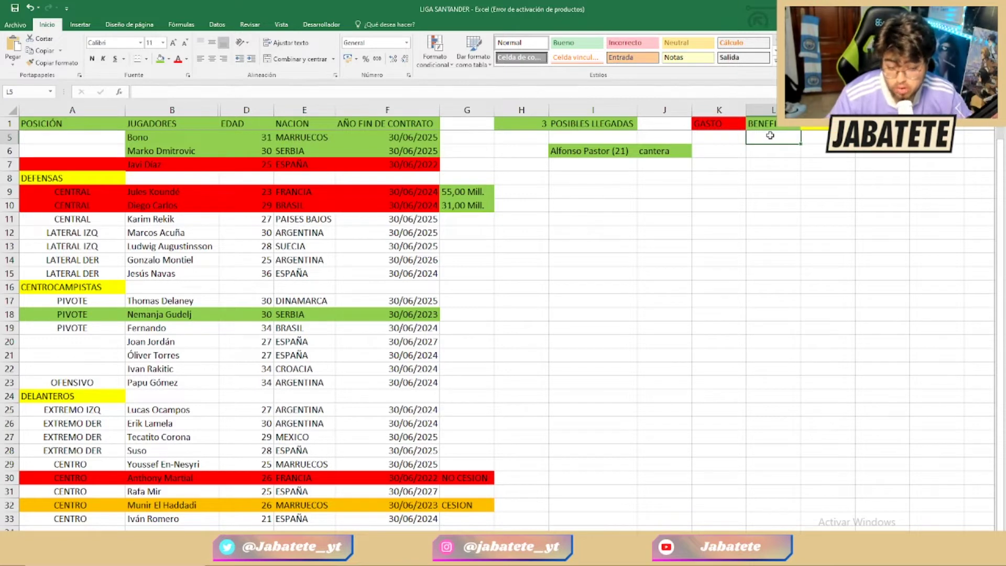
text(66 m)
key(BackSpace)
text(Mill.)
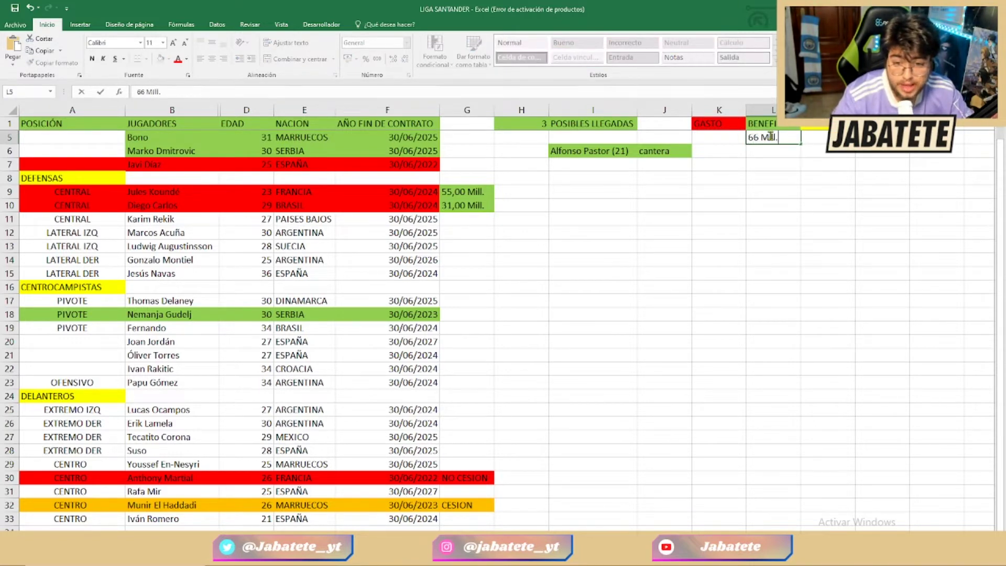
click(758, 166)
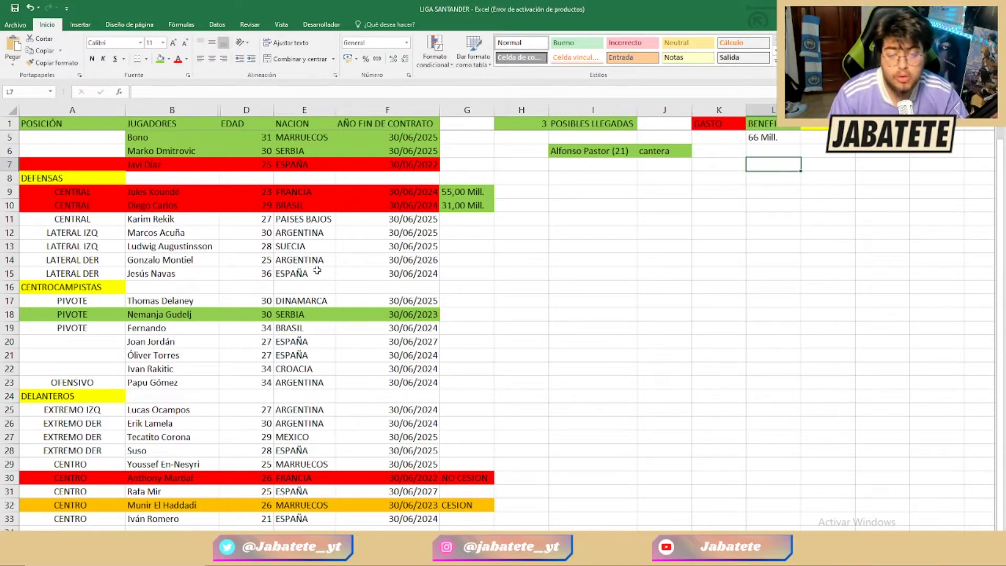
Switch to the browser and examine Raúl de Tomás's profile, market value and LaLiga 21/22 statistics.
click(418, 248)
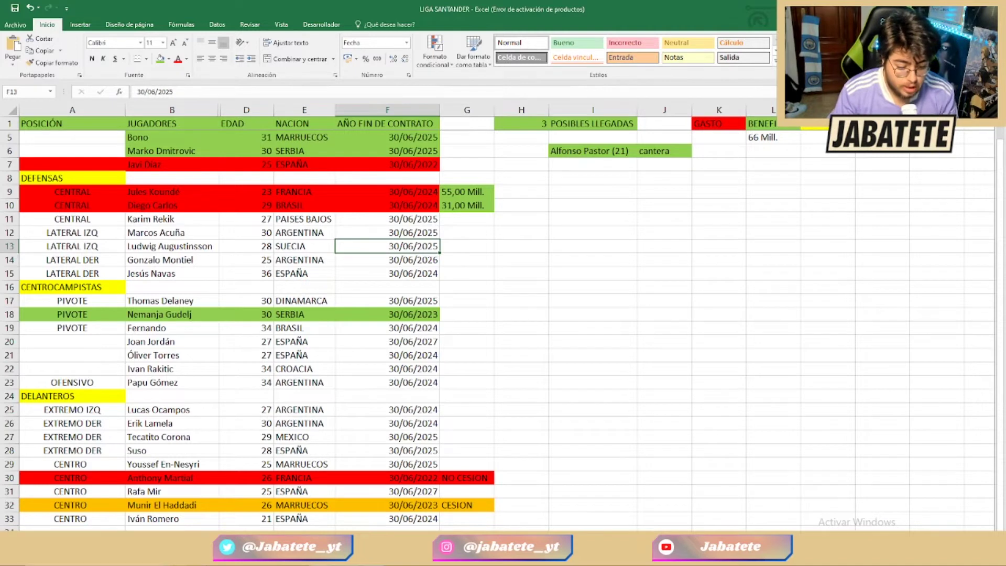
mouse_move(347, 556)
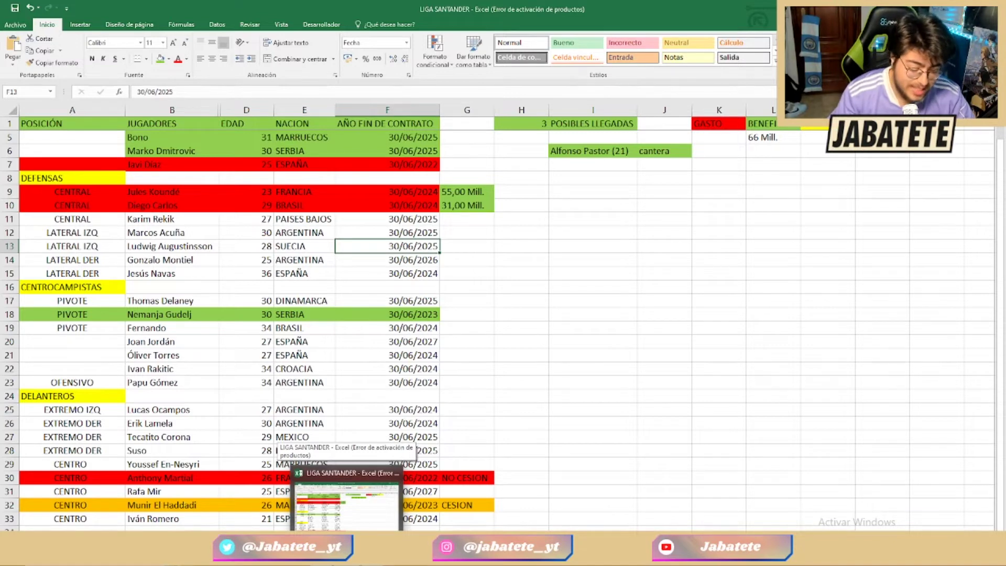
click(347, 556)
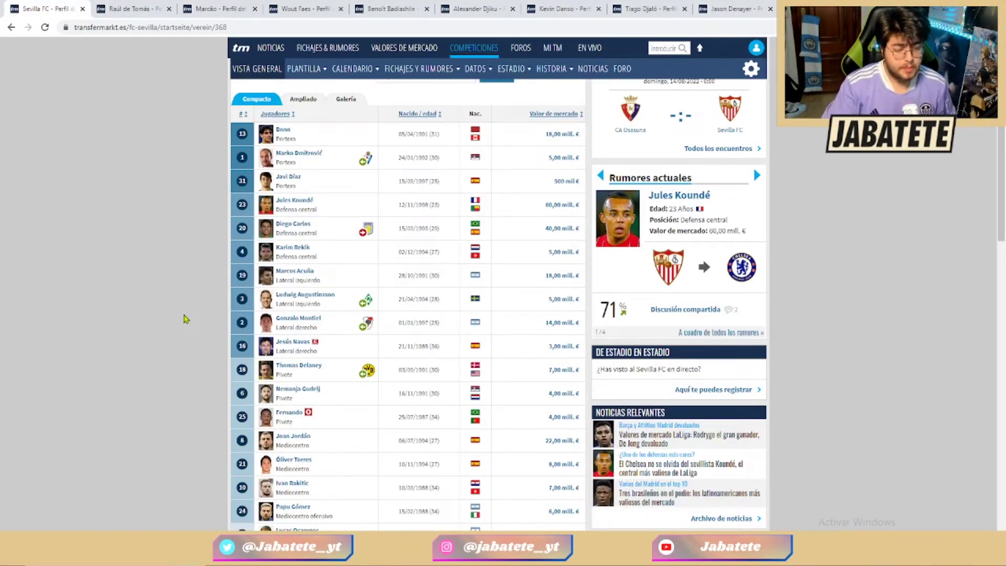
click(109, 12)
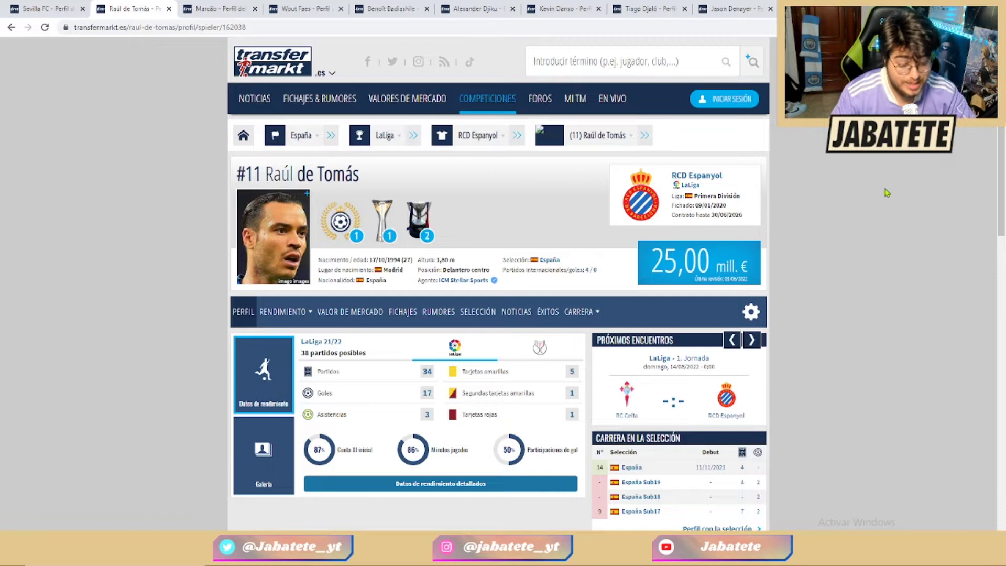
scroll(885, 192, down, 2)
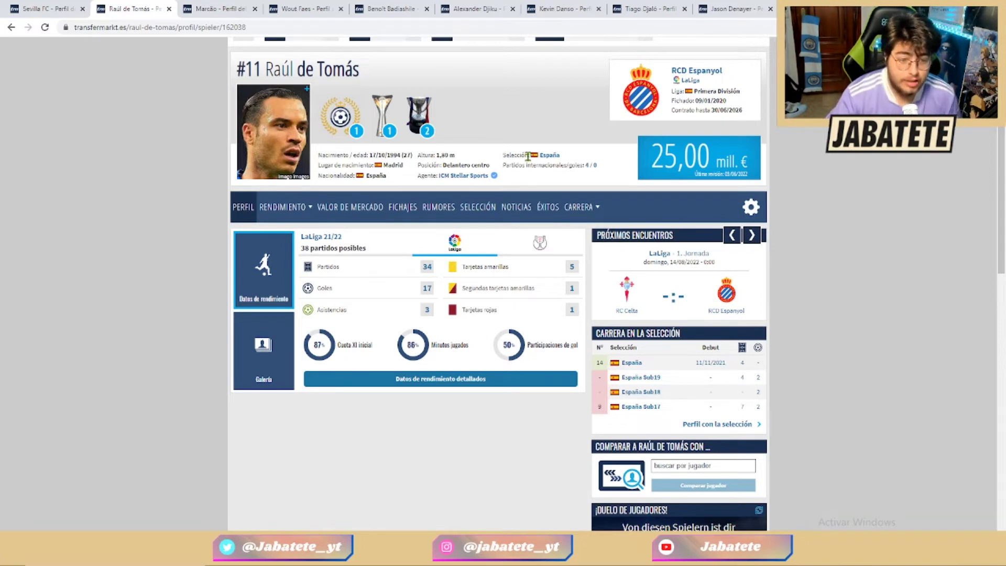
Switch to the LIGA SANTANDER spreadsheet and correct the profit amount in cell L5 to "86 Mill.".
scroll(519, 154, down, 5)
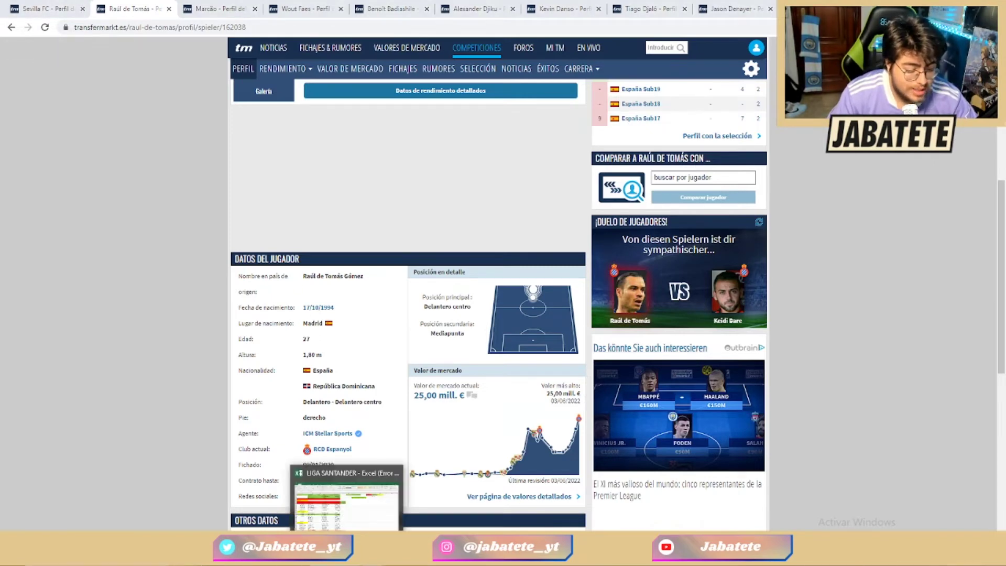
click(348, 556)
click(765, 135)
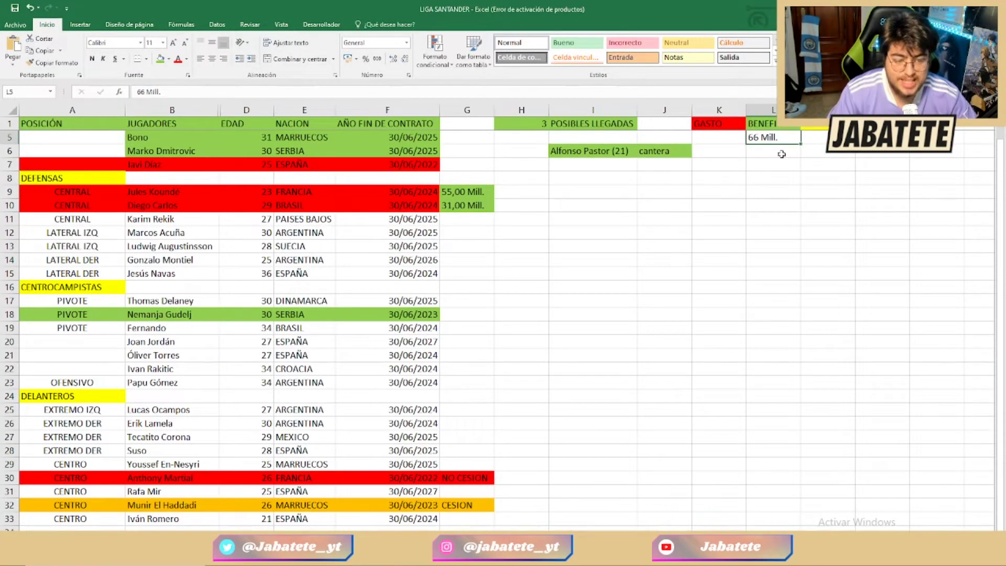
double_click(753, 137)
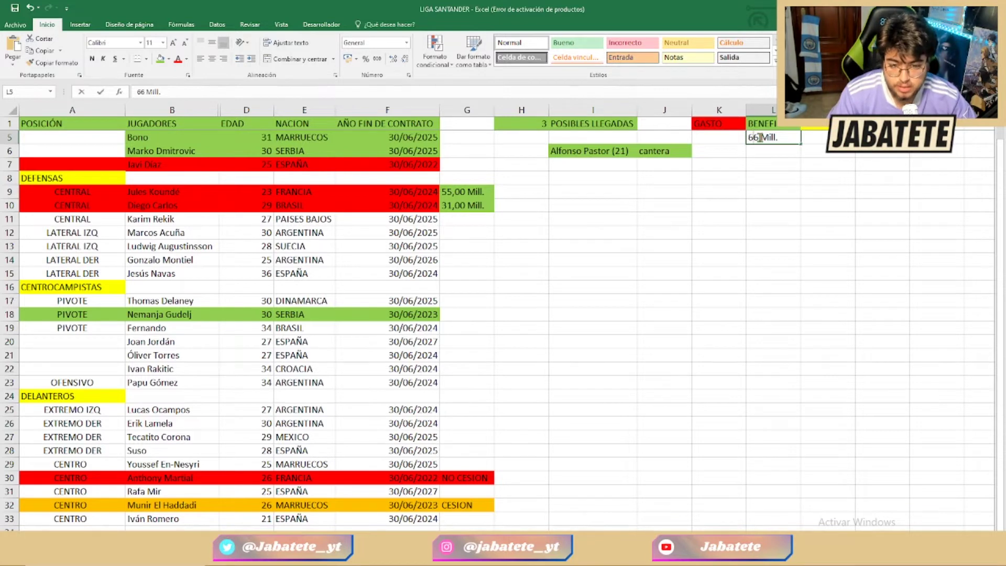
key(BackSpace)
text(8)
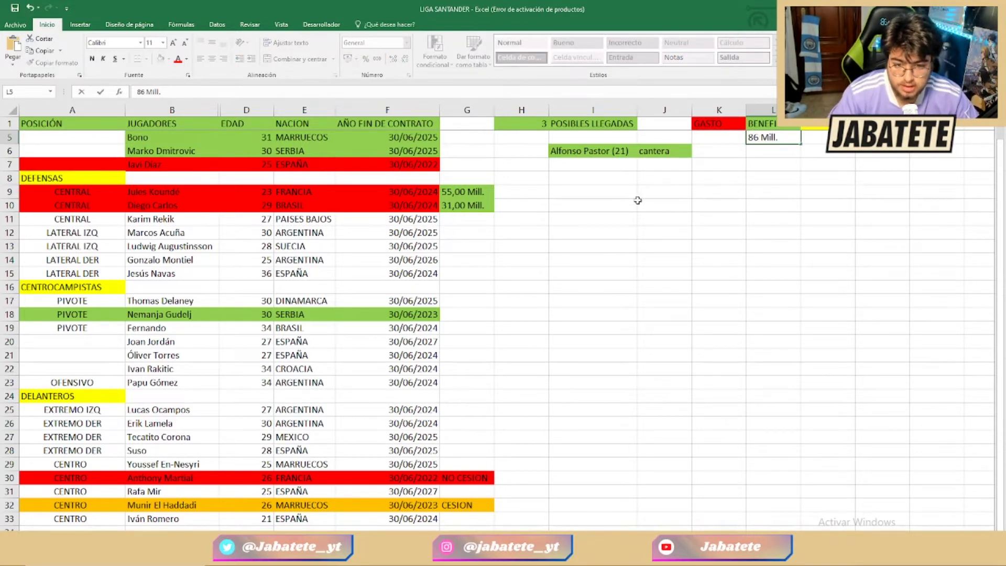
click(638, 205)
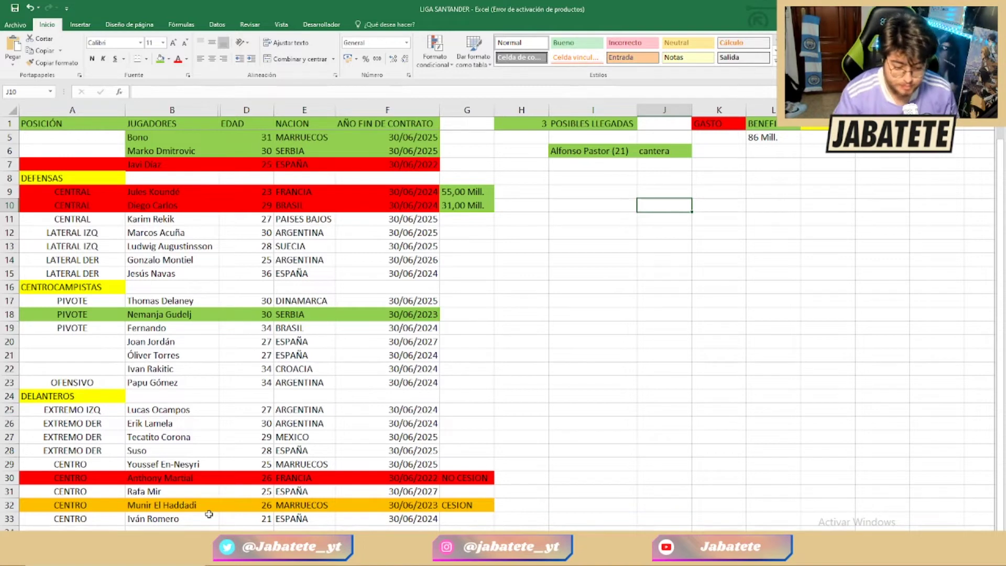
Enter "RDT (Espanyol)" as a possible arrival in cell I31, on Rafa Mir's row.
click(579, 491)
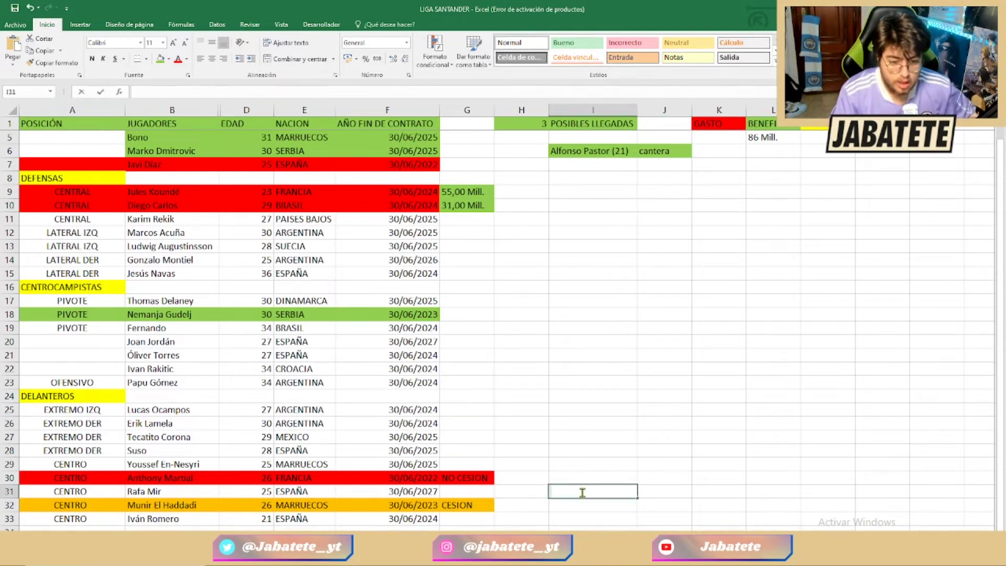
text(rad)
key(BackSpace)
key(BackSpace)
key(BackSpace)
text(RDT (Espa)
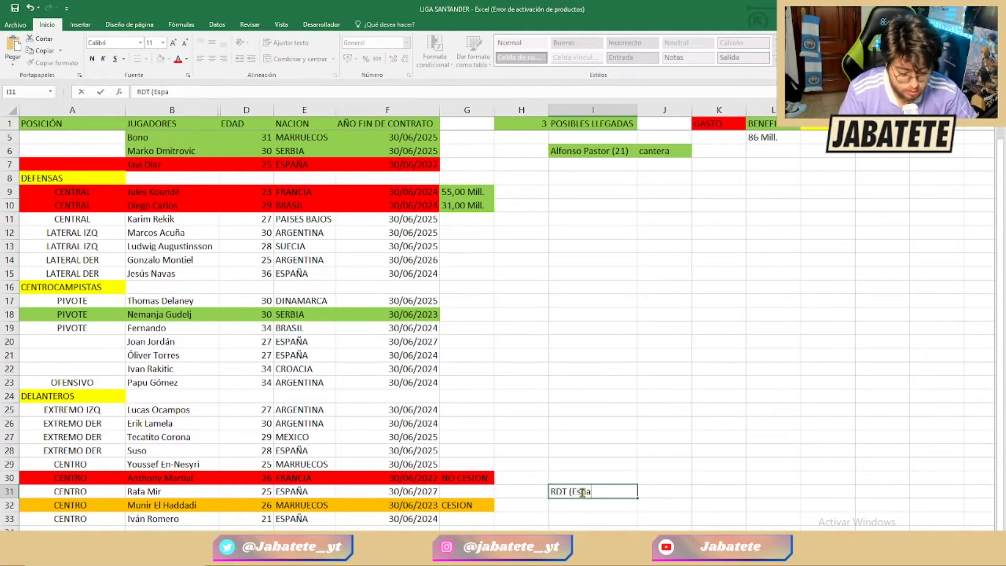
text(nyol))
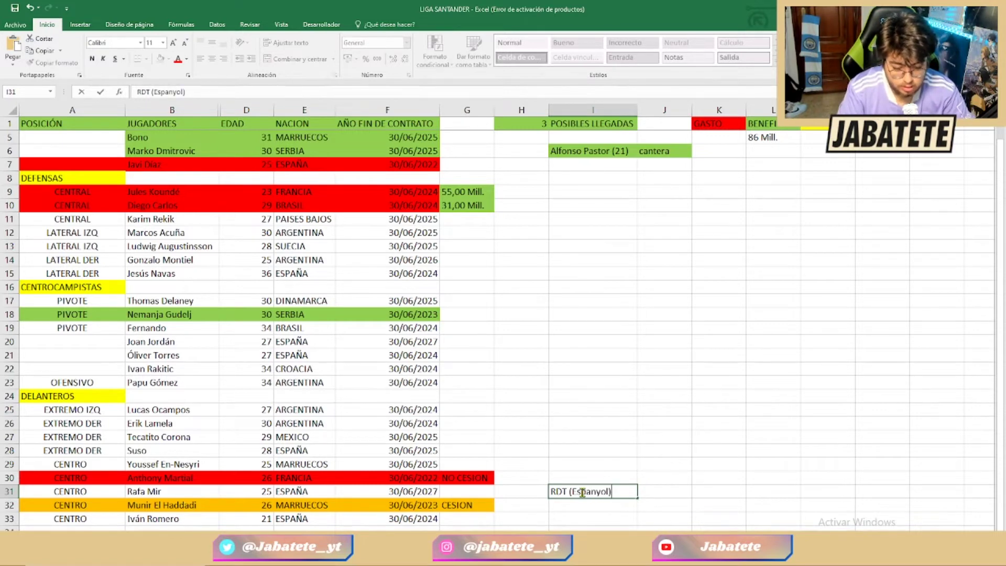
Enter the fee "50 Mill." in J31 beside the RDT arrival and fill cells I31:J31 with green.
click(656, 486)
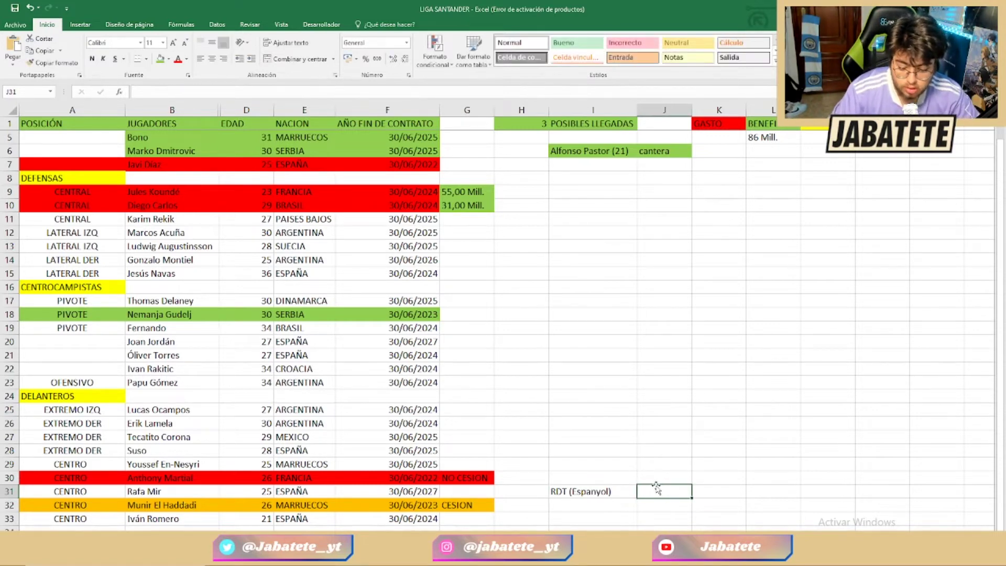
text(50 Mill.)
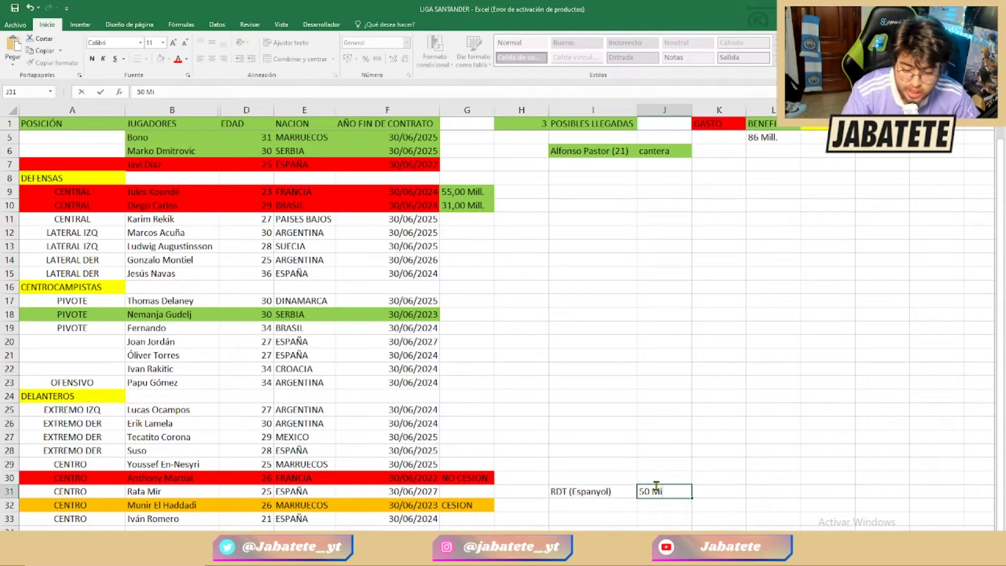
drag(656, 485, 564, 487)
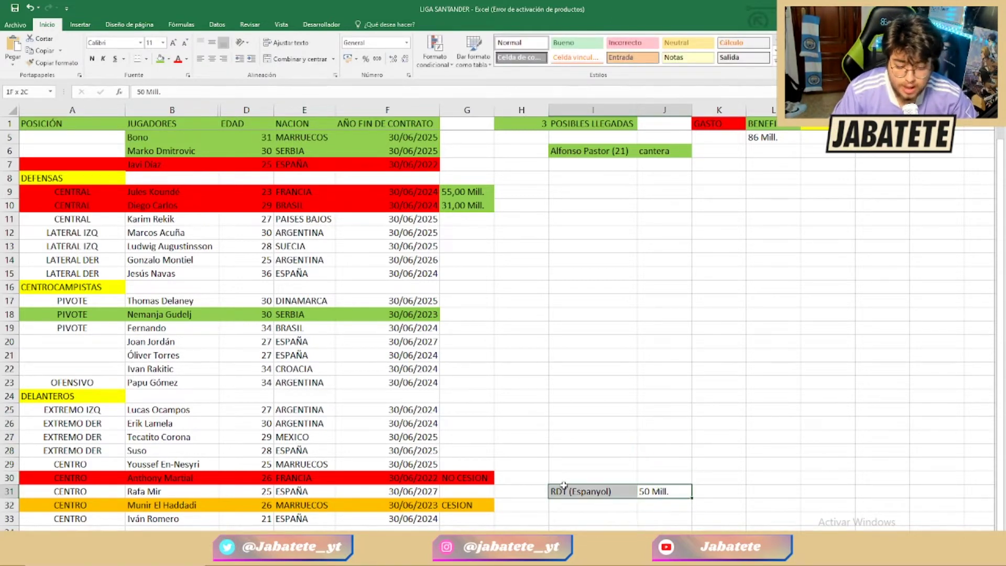
click(160, 60)
click(547, 204)
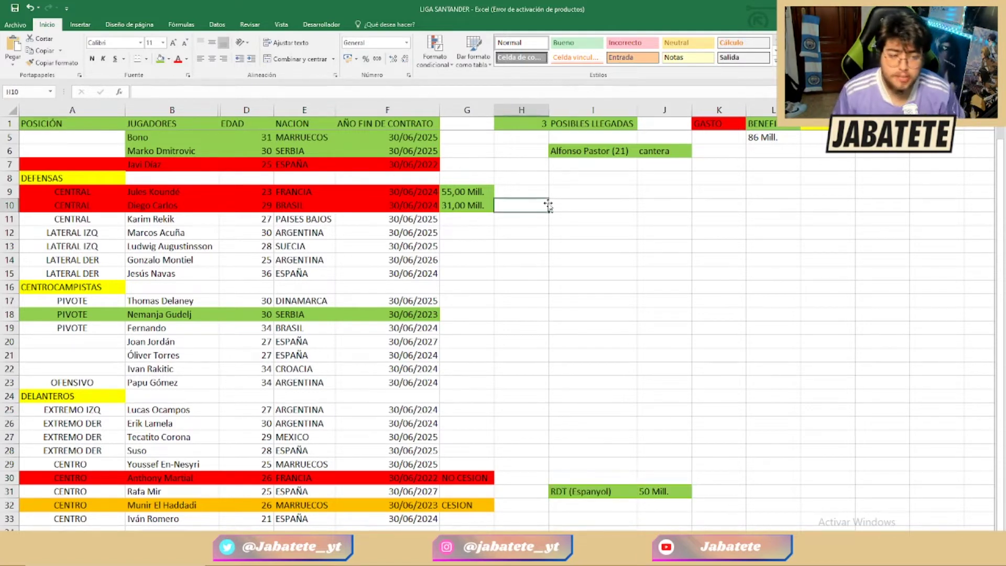
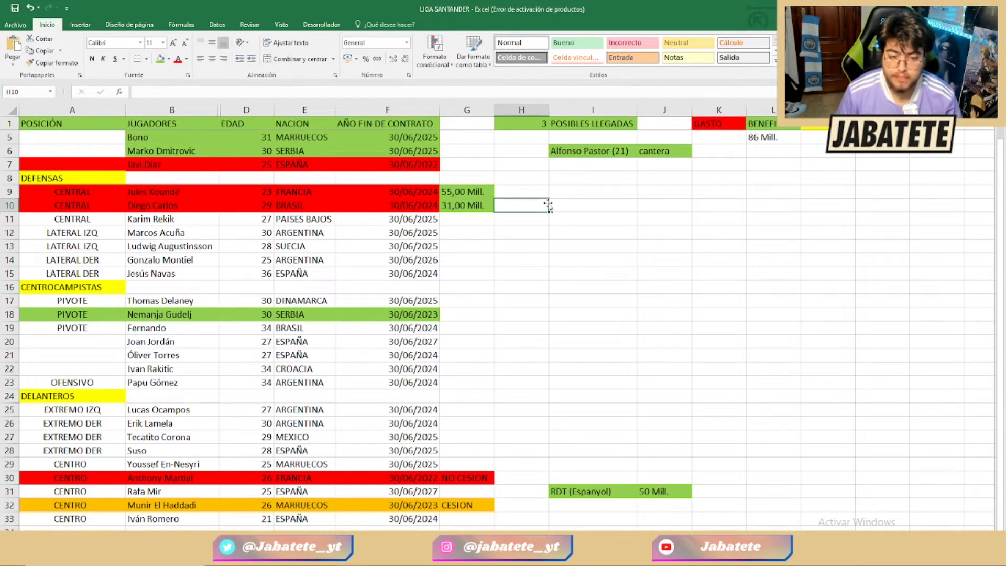
drag(681, 485, 573, 498)
click(615, 434)
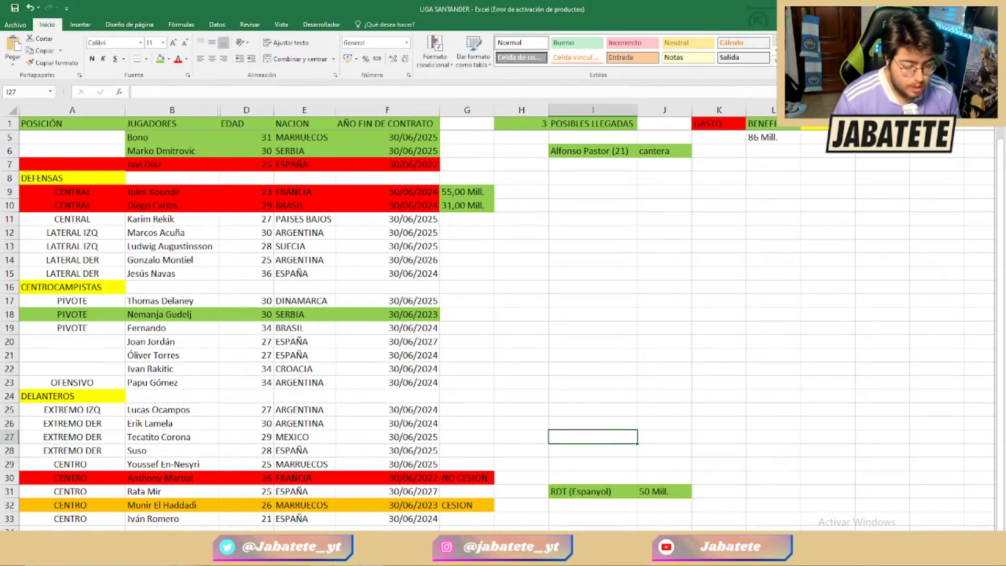
Switch to the browser and examine Marcão's Transfermarkt profile, including his season statistics, player data and market value.
key(alt+Tab)
scroll(369, 391, up, 8)
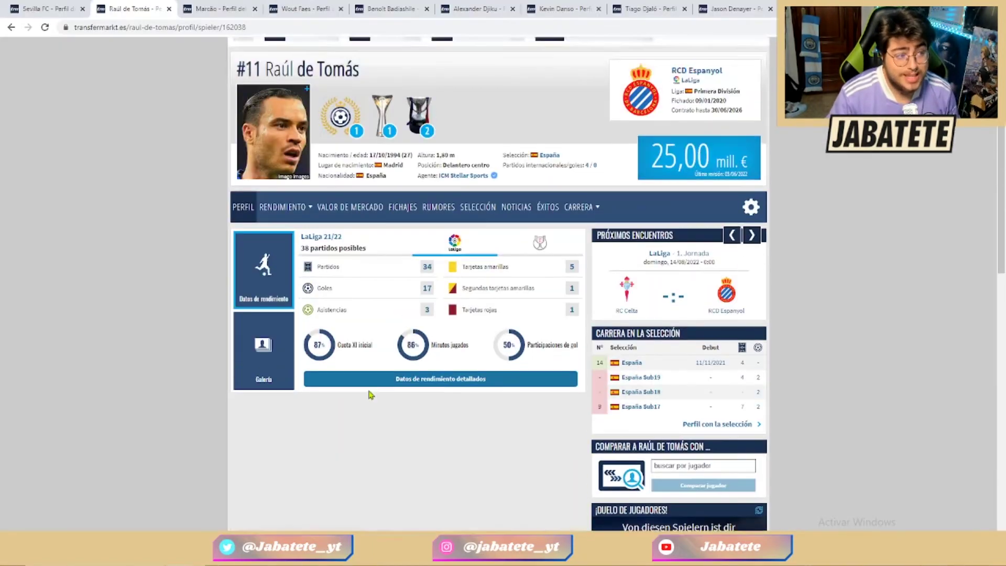
click(218, 9)
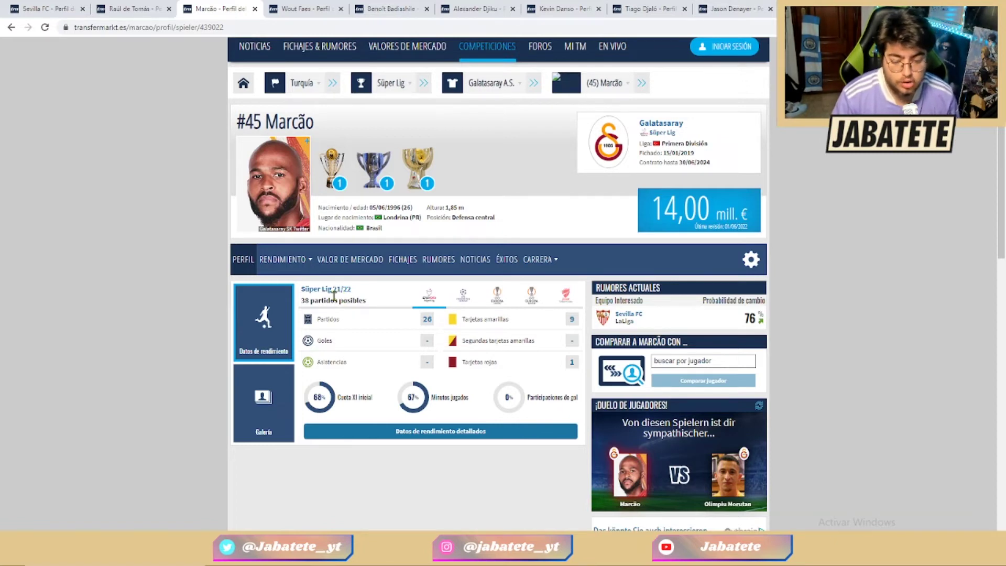
scroll(334, 296, down, 8)
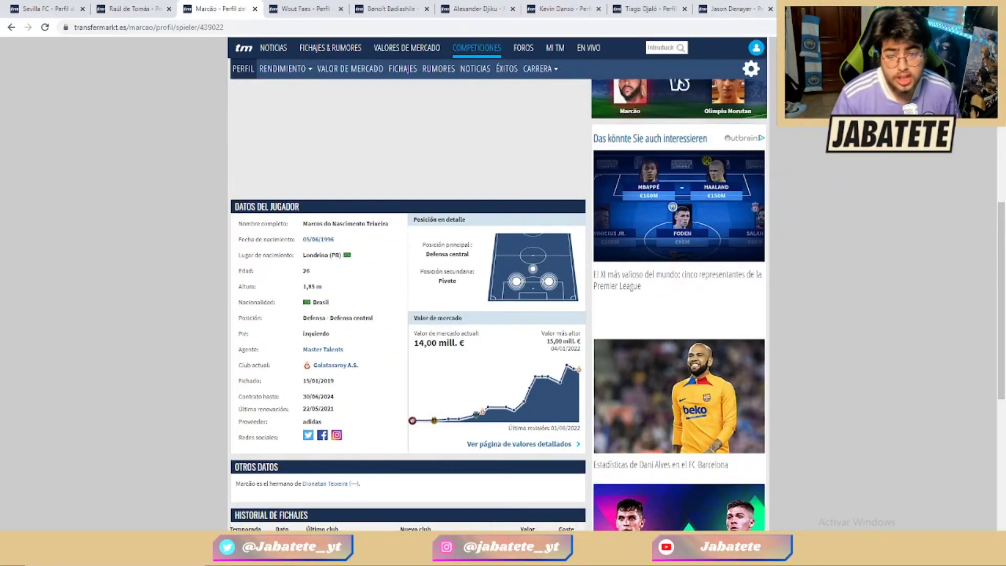
Search the web in a new tab for "sevilla marcao" and read the Diario AS article about his signing.
key(ctrl+t)
text(sevil)
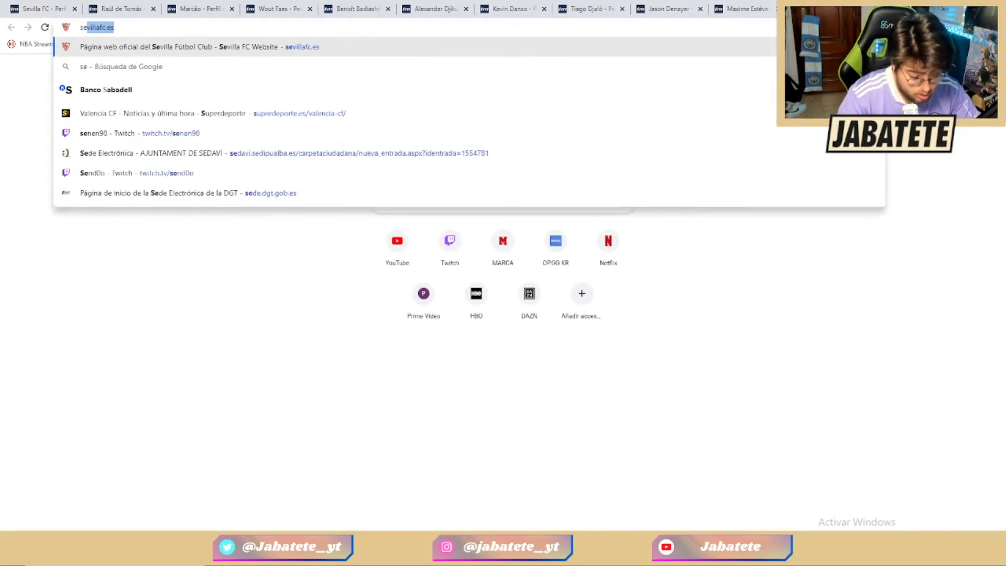
text(la marcao)
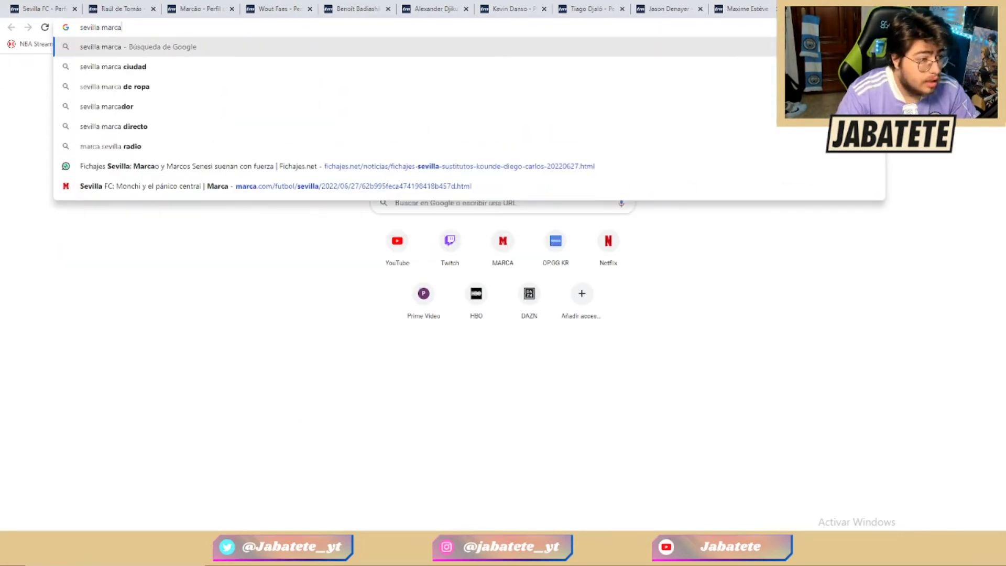
key(Return)
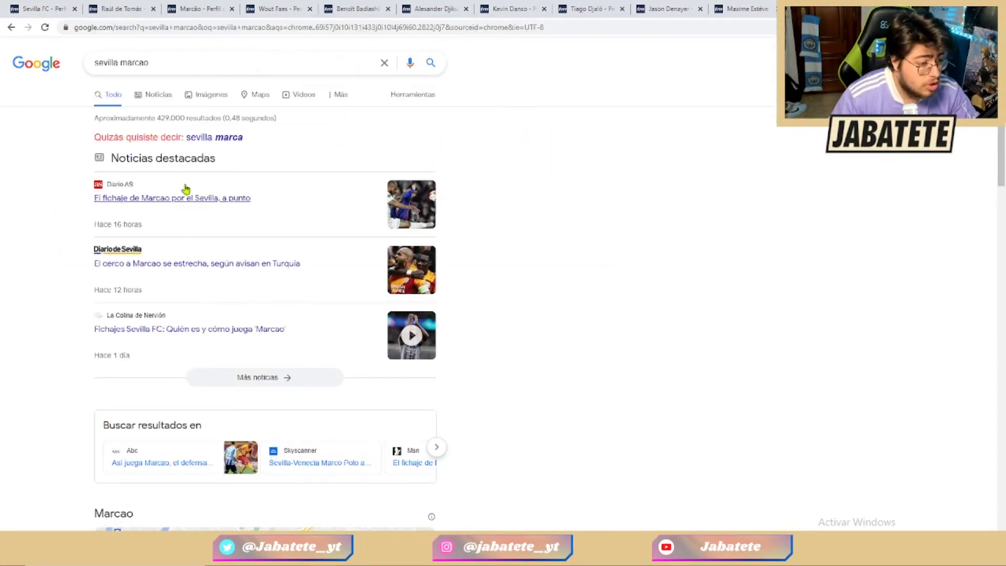
click(182, 197)
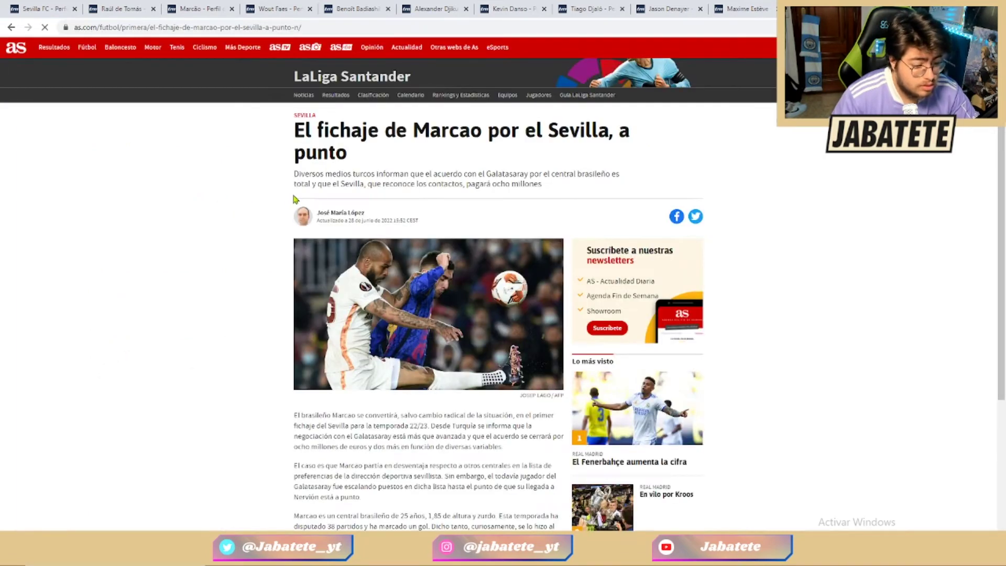
scroll(295, 199, down, 2)
scroll(295, 199, down, 1)
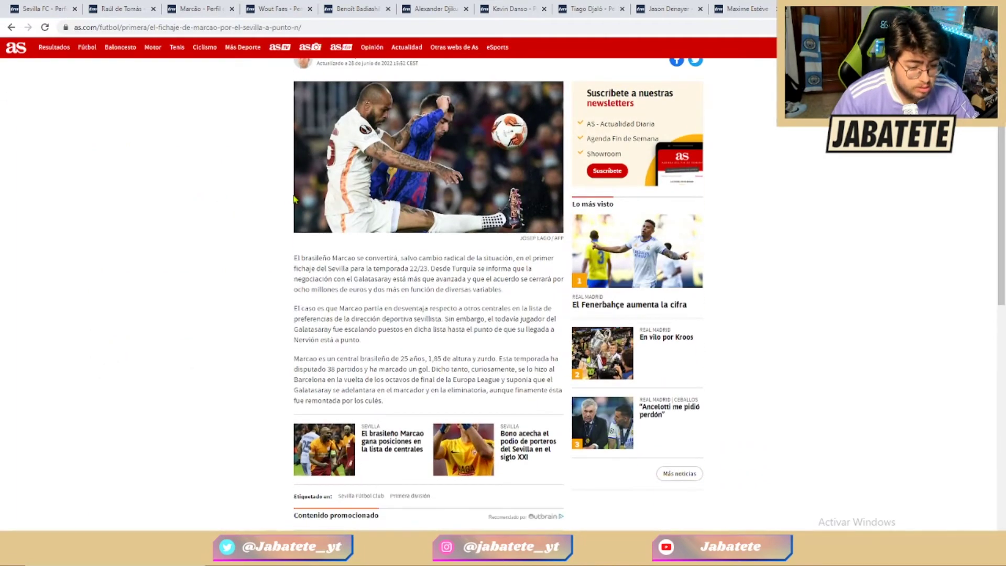
scroll(281, 193, up, 3)
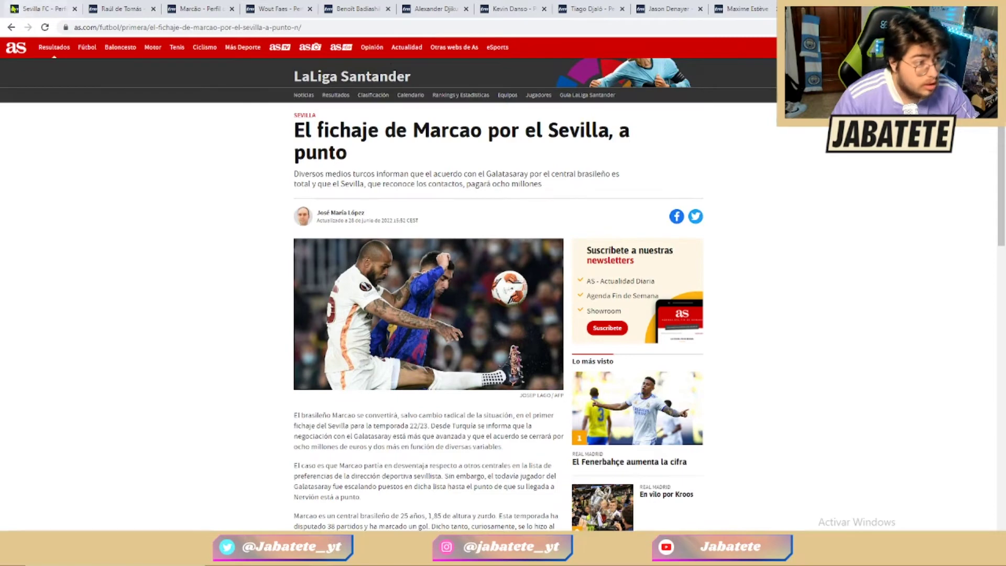
Return to the search results and refine the query to "sevilla marcao coste".
key(alt+Left)
click(188, 63)
text(coste)
key(Return)
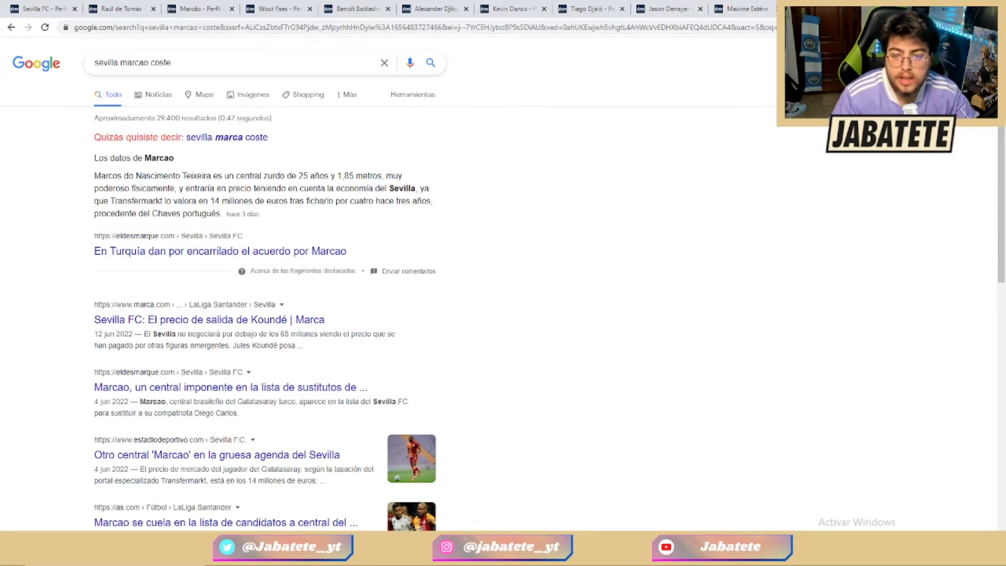
Close the search tab and Raúl de Tomás's tab, and review Marcão's profile summary and Süper Lig 21/22 statistics.
key(ctrl+w)
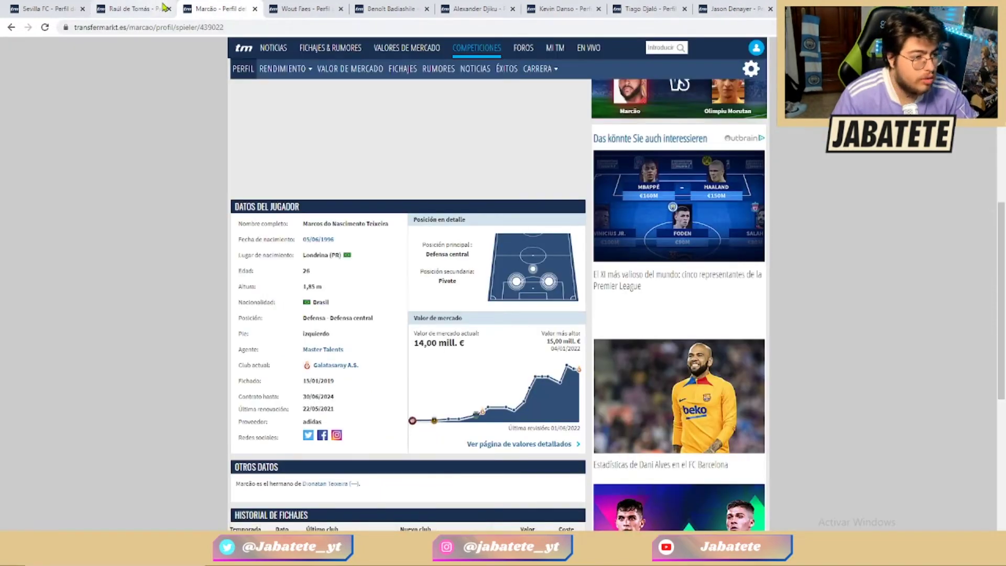
click(169, 9)
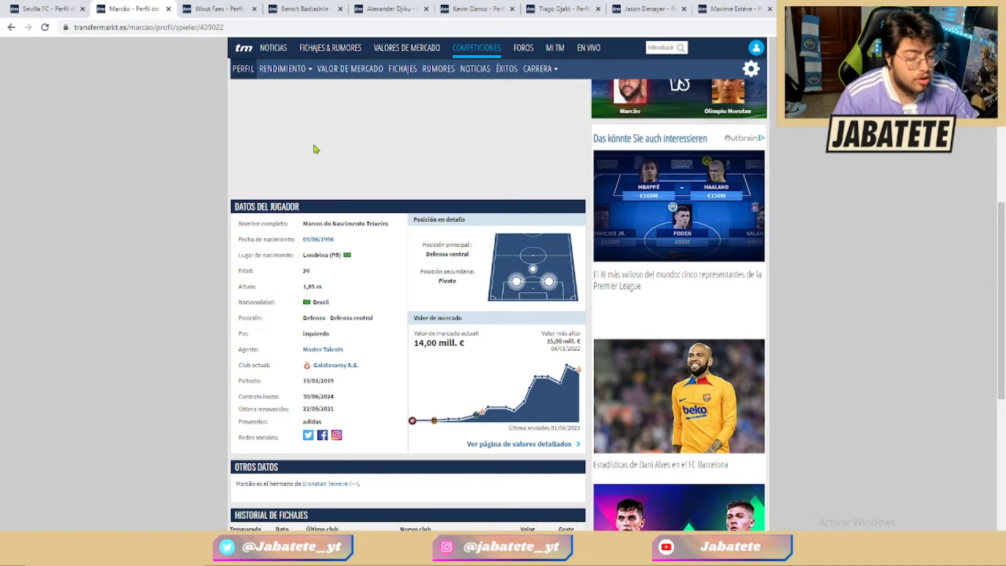
scroll(348, 169, up, 7)
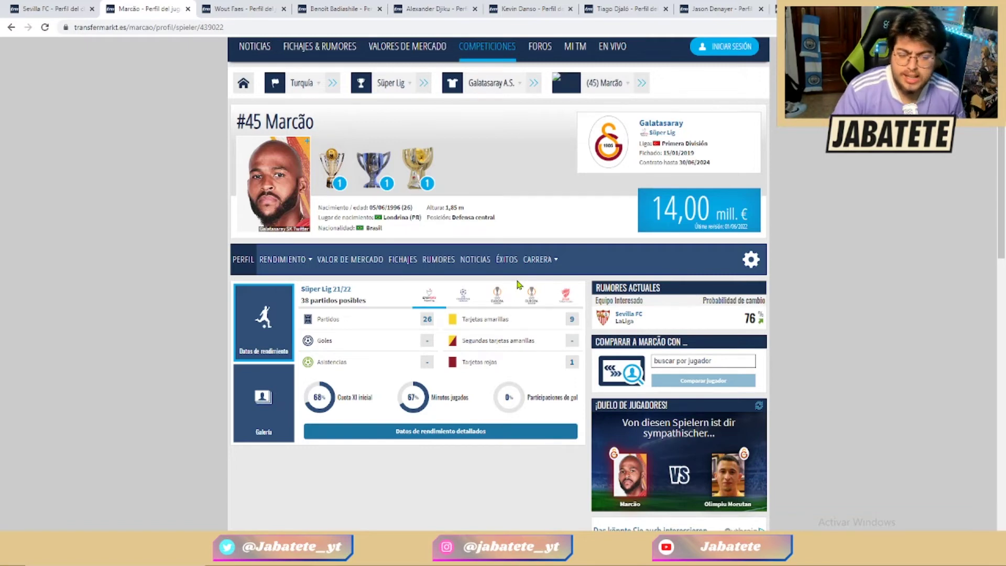
mouse_move(532, 271)
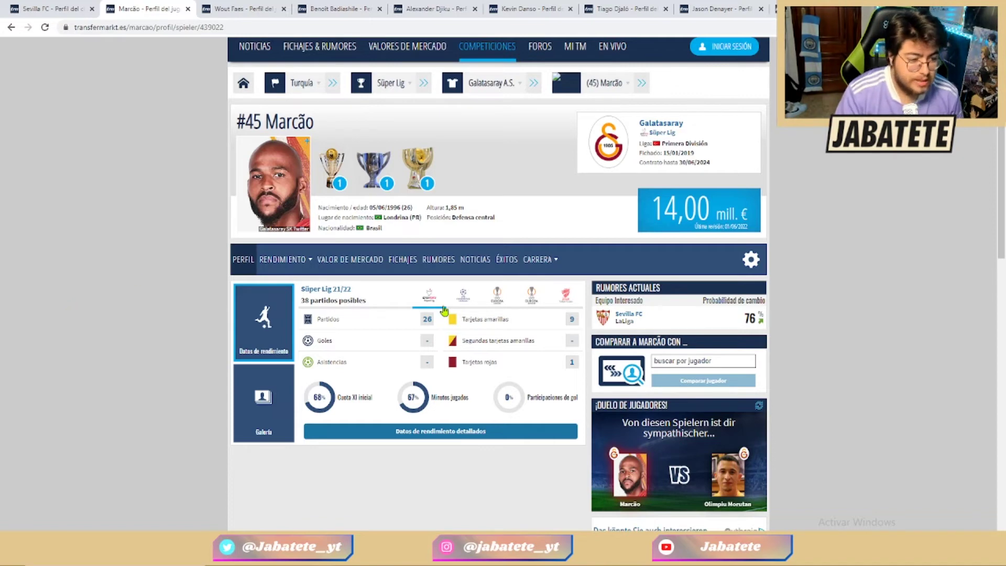
Switch to the spreadsheet, enter "Marcao (Galatasaray)" in cell I10, and autofit column I to its contents.
mouse_move(349, 558)
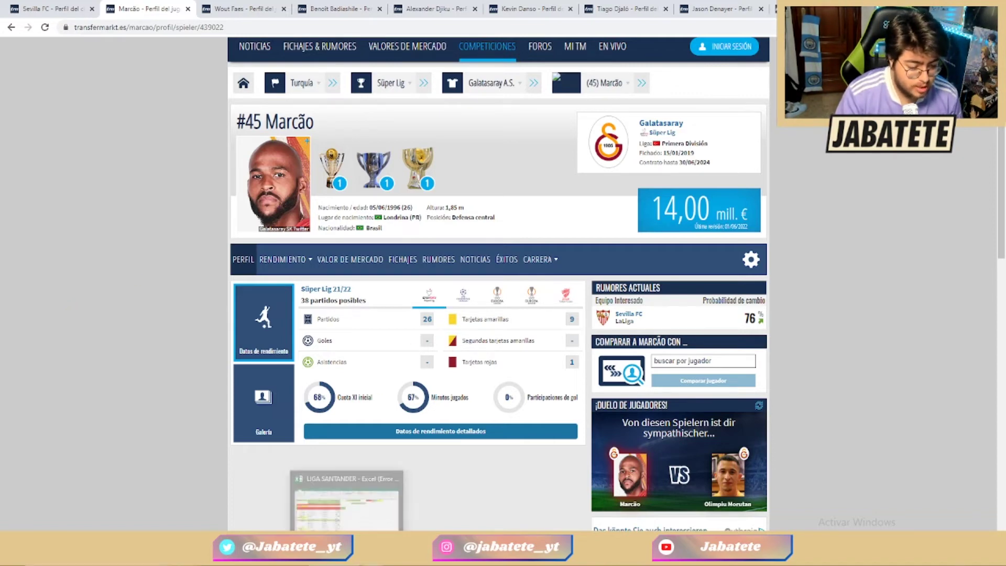
click(349, 498)
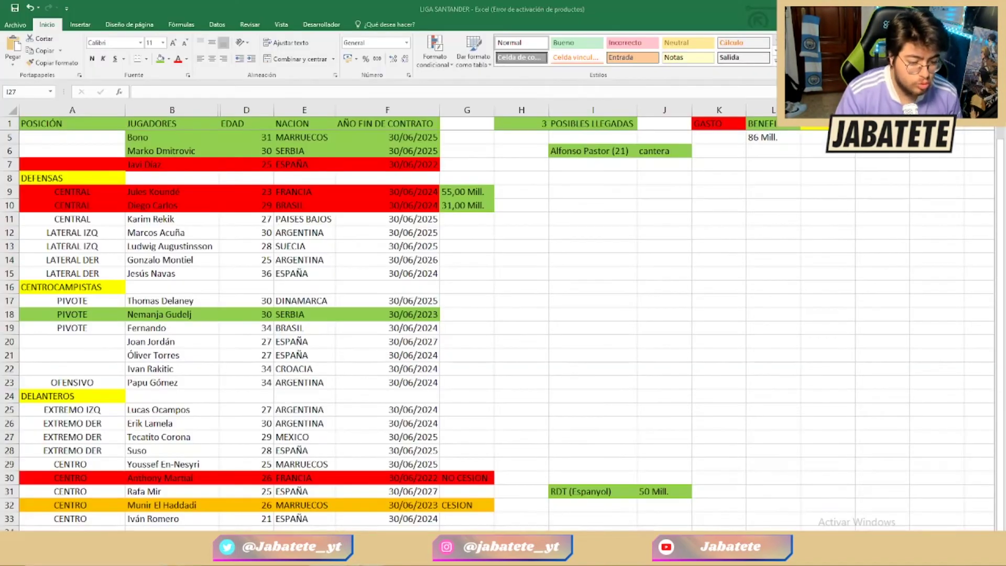
double_click(606, 210)
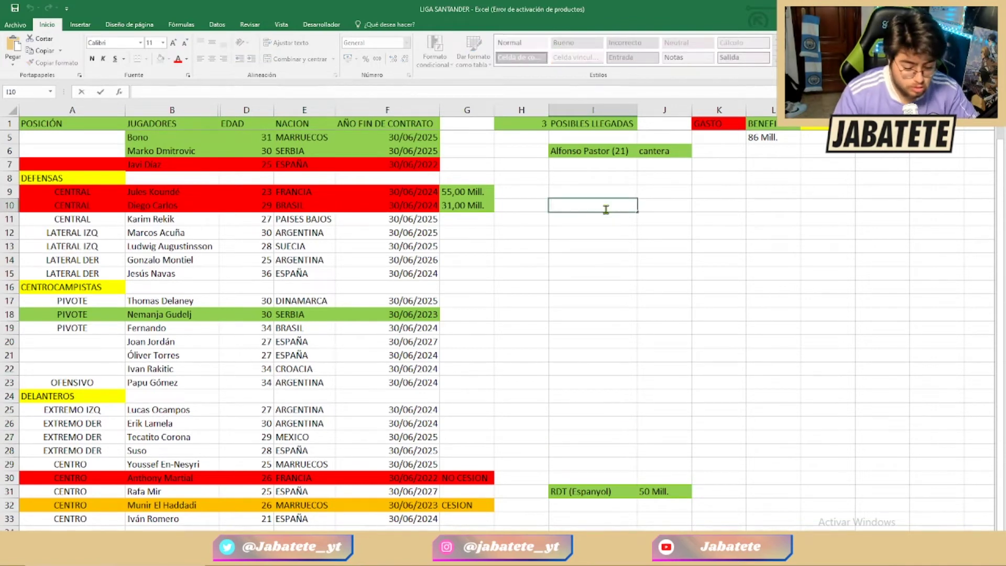
text(Mar)
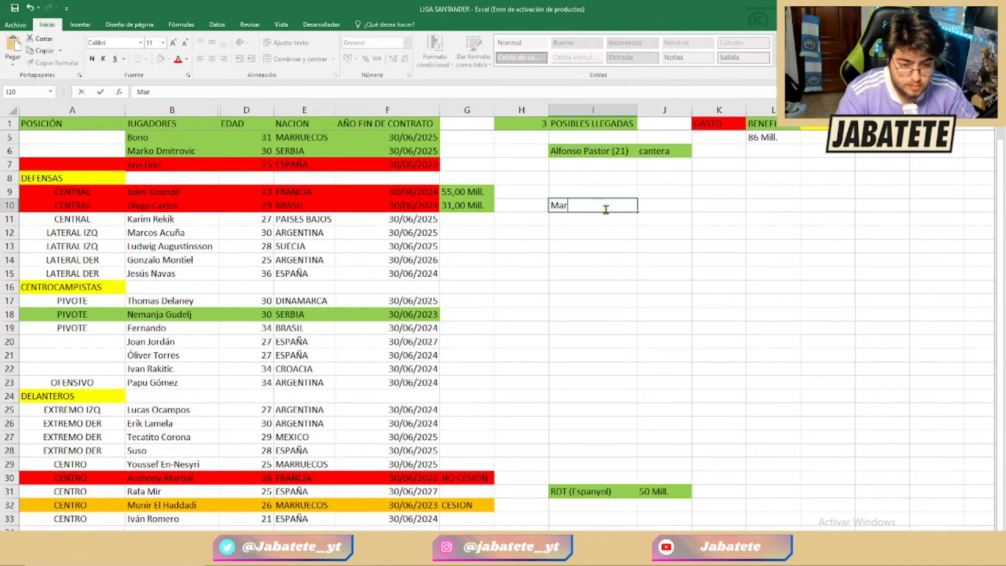
text(cao ()
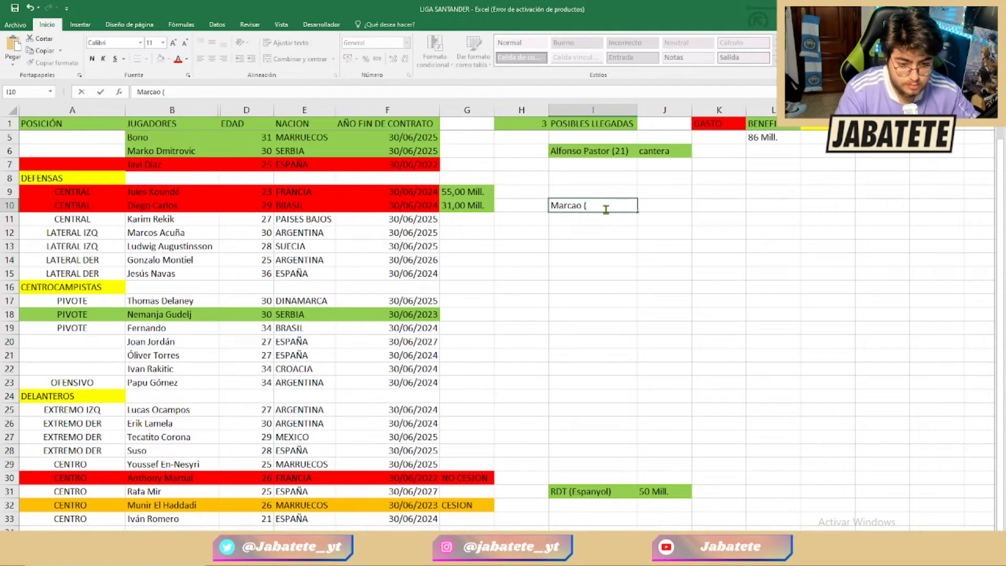
text(Galatasaray))
key(Tab)
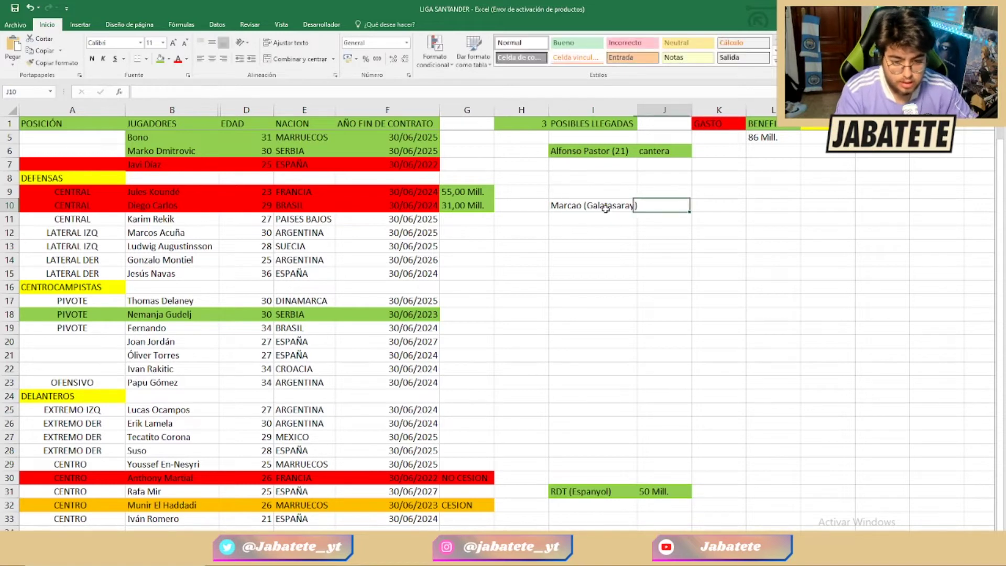
double_click(641, 109)
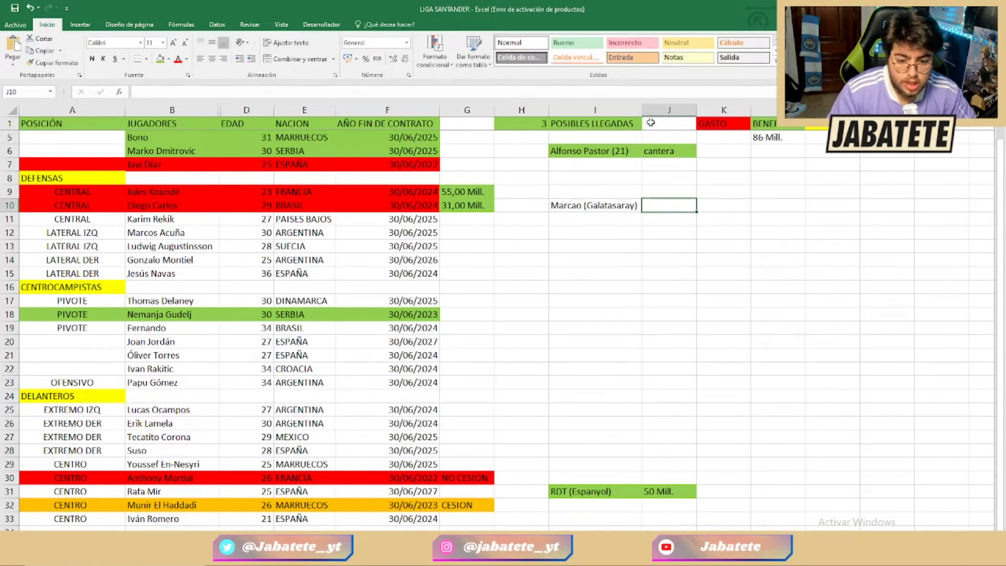
Enter "12 Mill." as Marcao's cost in cell J10 and fill his name and cost cells with green.
text(12)
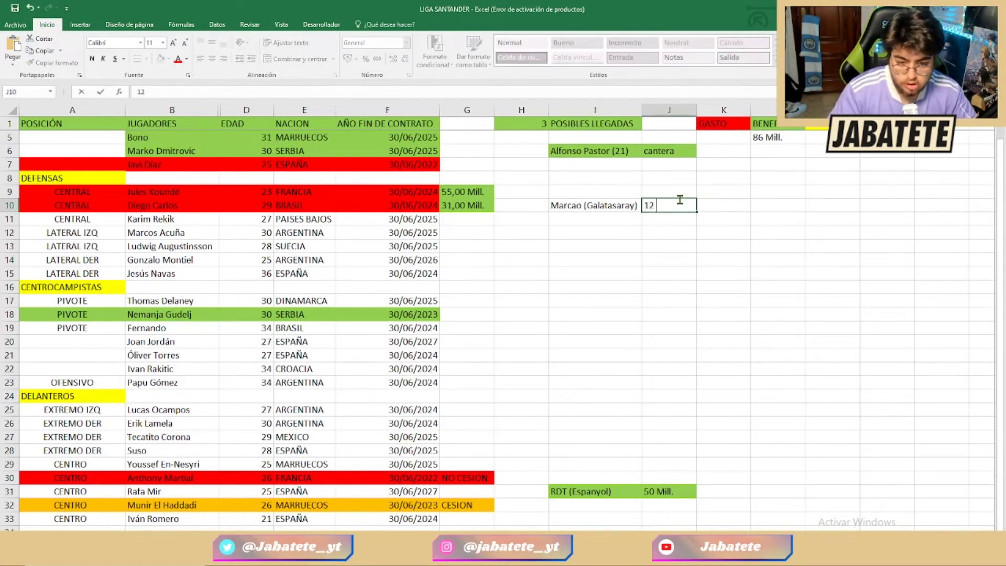
text( Mill.)
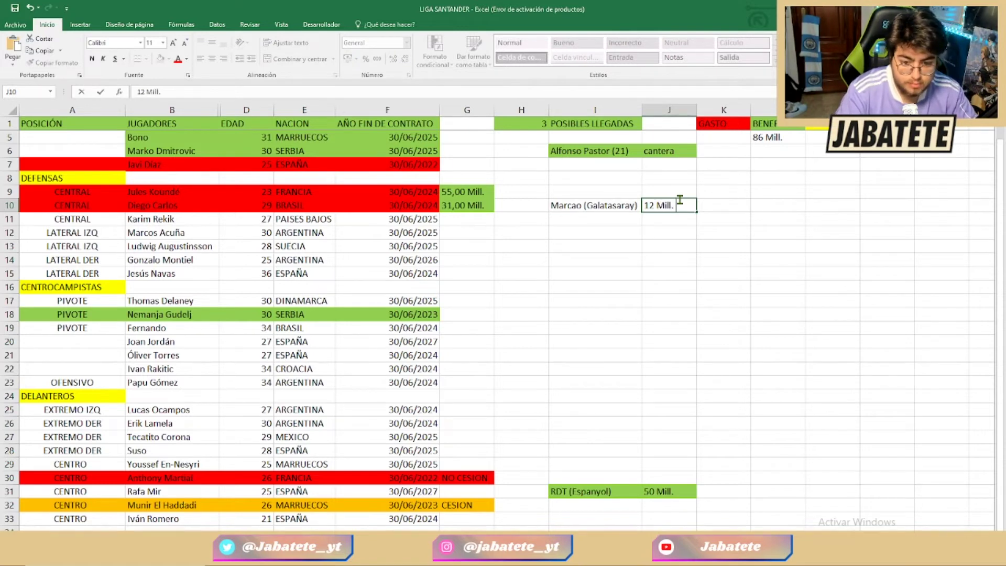
key(Return)
drag(679, 205, 604, 202)
click(161, 58)
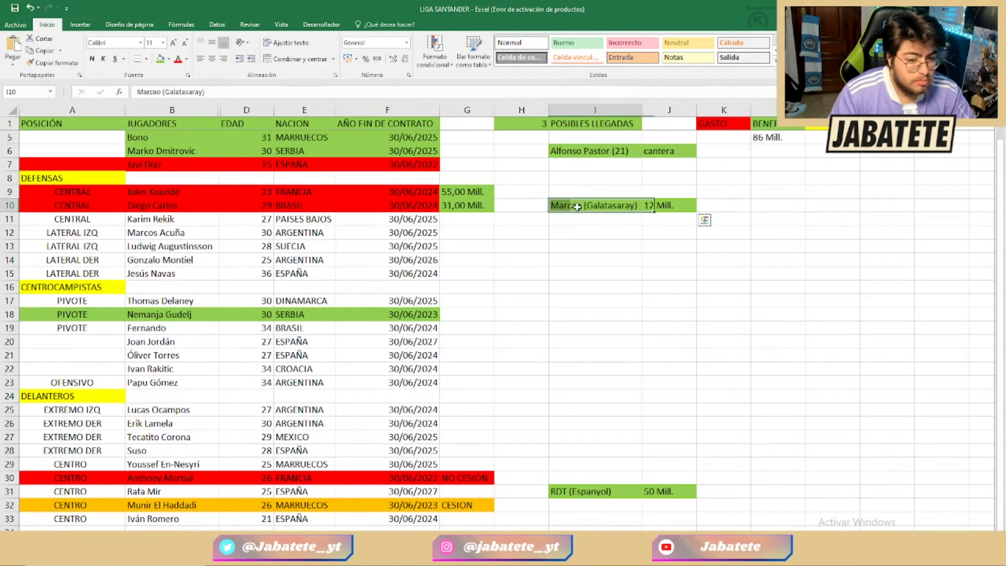
click(664, 269)
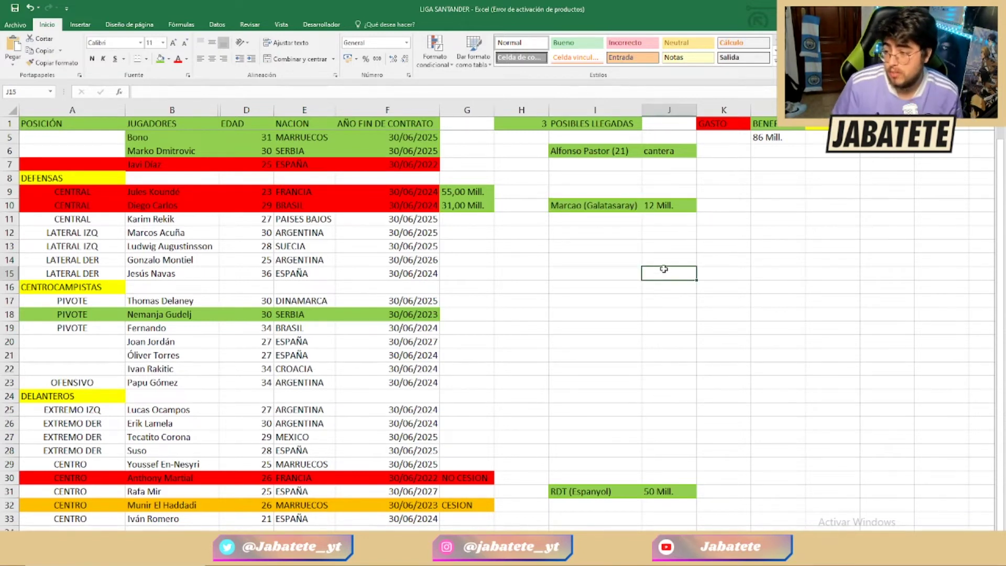
Select cell I9, switch to the browser and review Wout Faes's Transfermarkt profile.
click(593, 194)
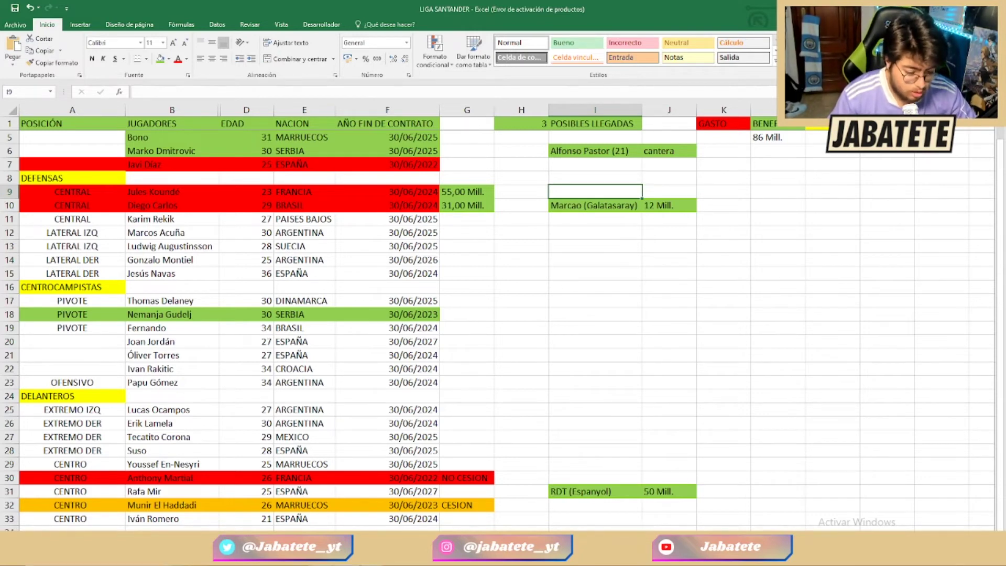
mouse_move(323, 550)
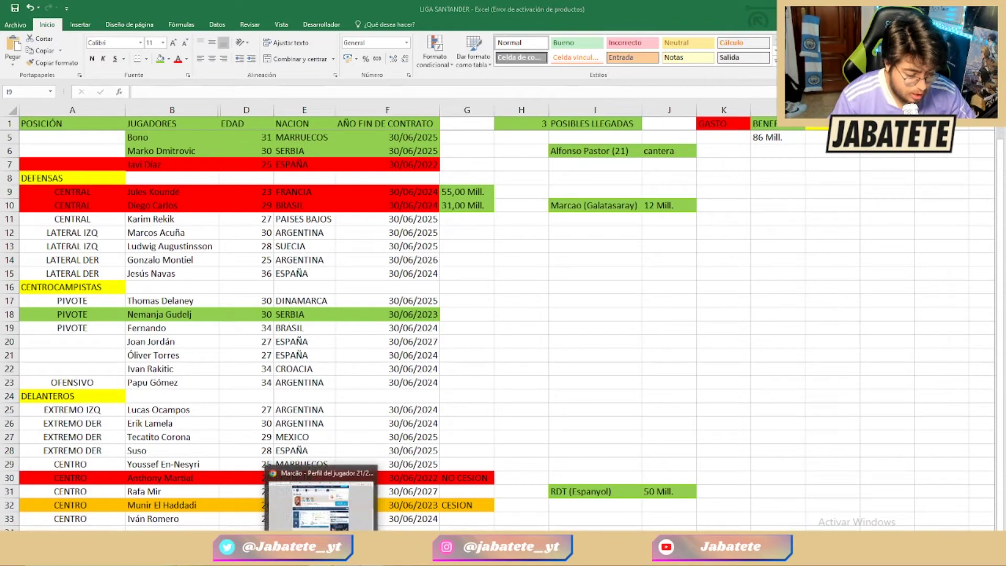
click(322, 497)
click(188, 11)
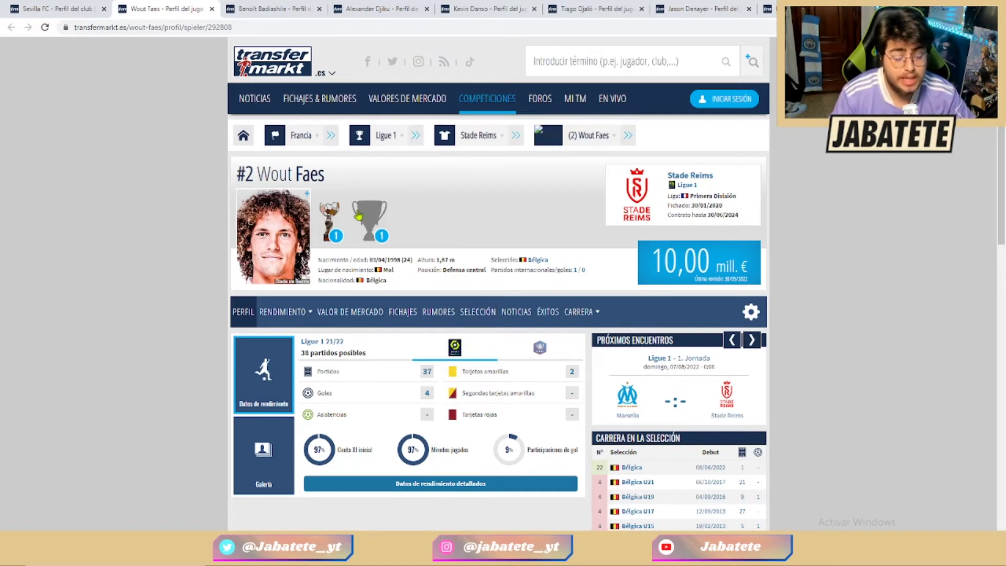
click(290, 5)
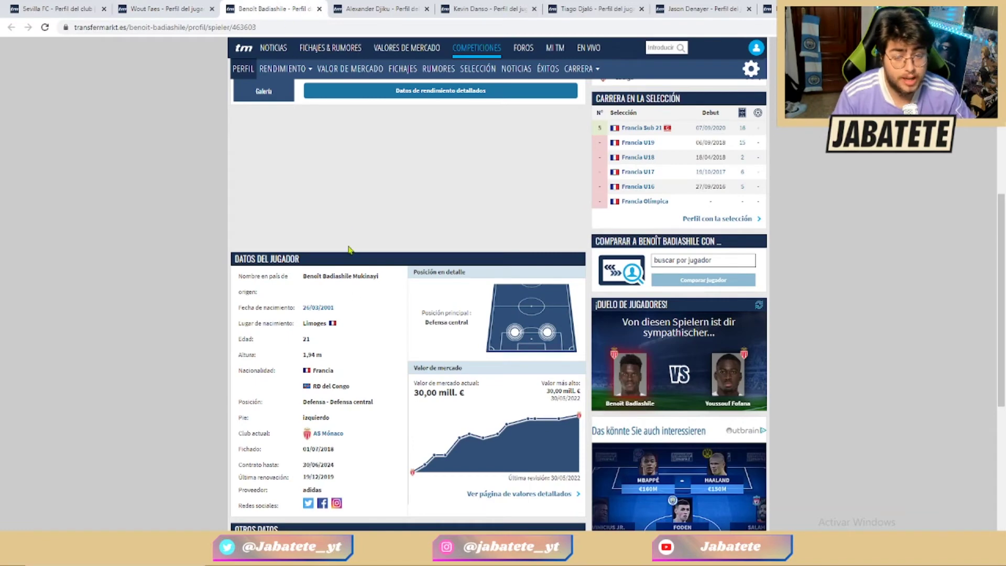
scroll(355, 297, up, 5)
scroll(360, 299, up, 3)
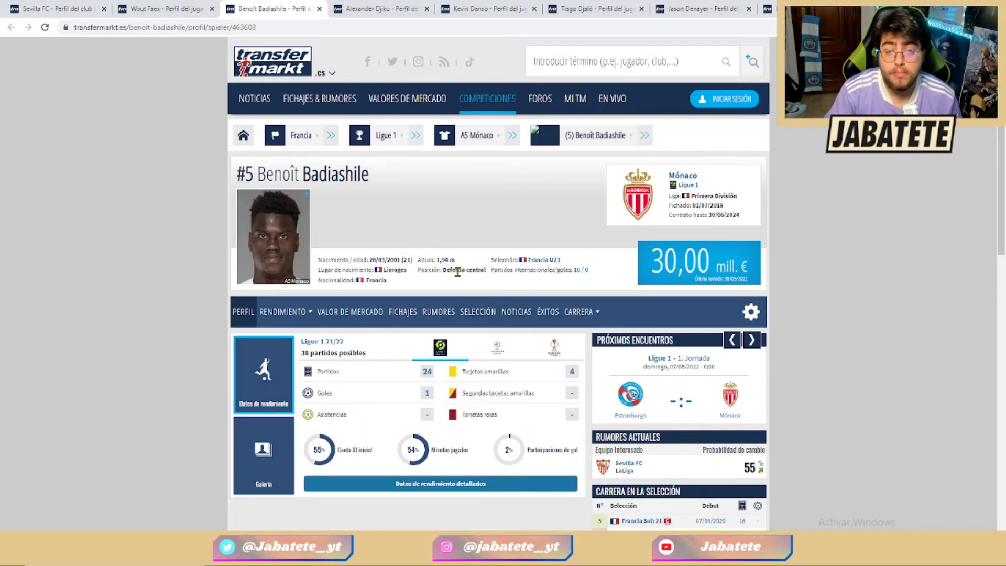
scroll(458, 271, down, 8)
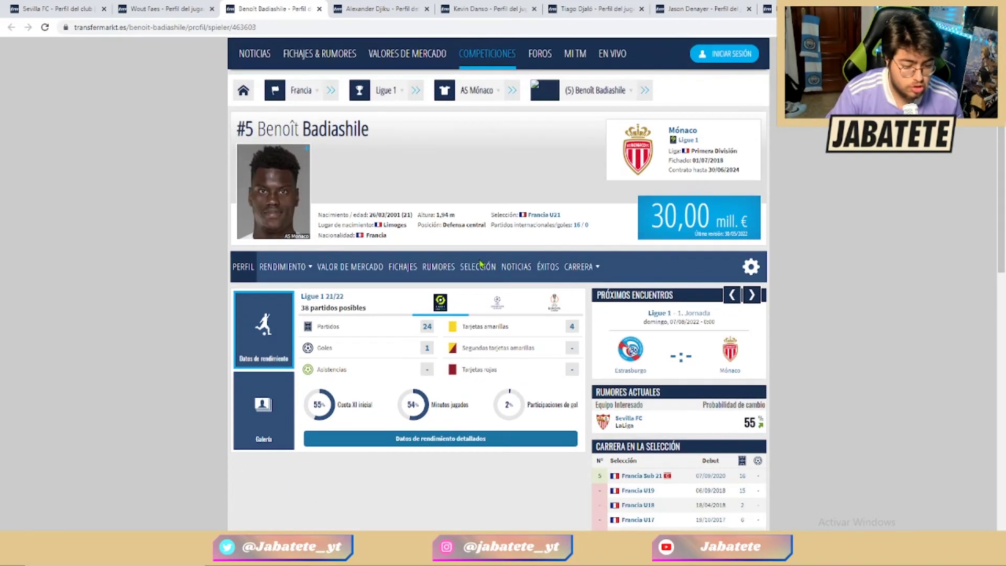
scroll(481, 265, down, 1)
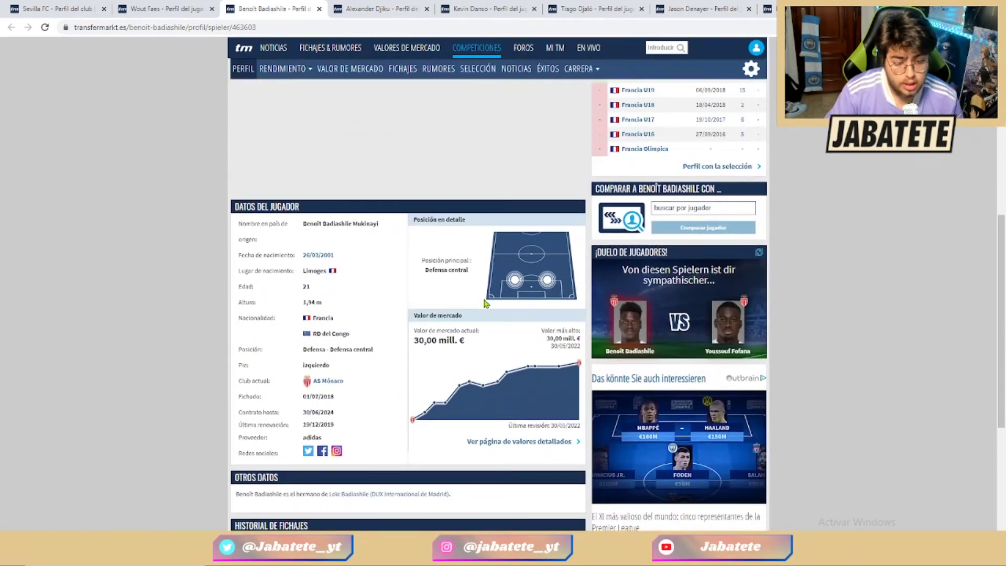
drag(476, 334, 414, 340)
scroll(417, 340, up, 8)
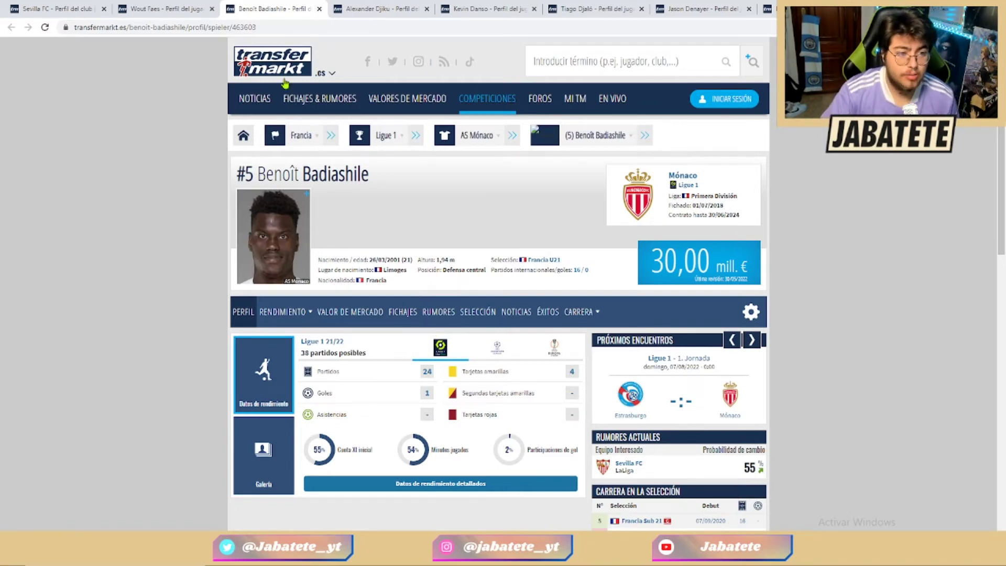
click(376, 8)
scroll(443, 249, up, 1)
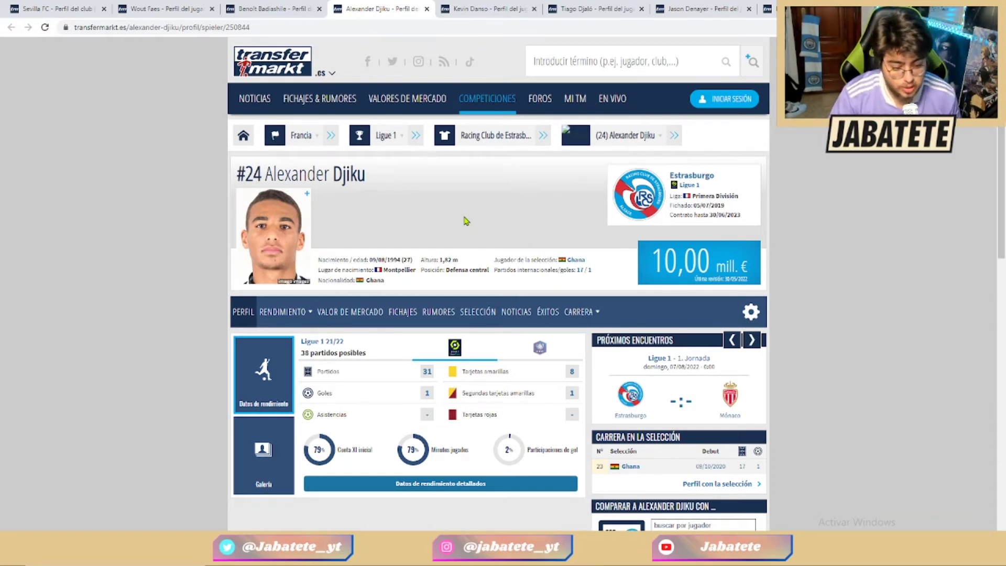
scroll(466, 220, down, 5)
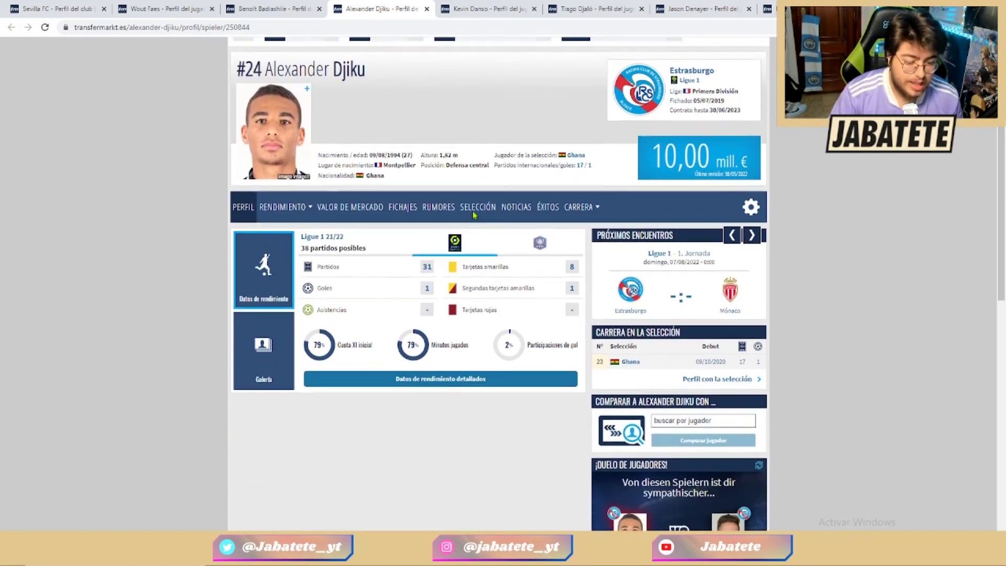
scroll(473, 210, down, 3)
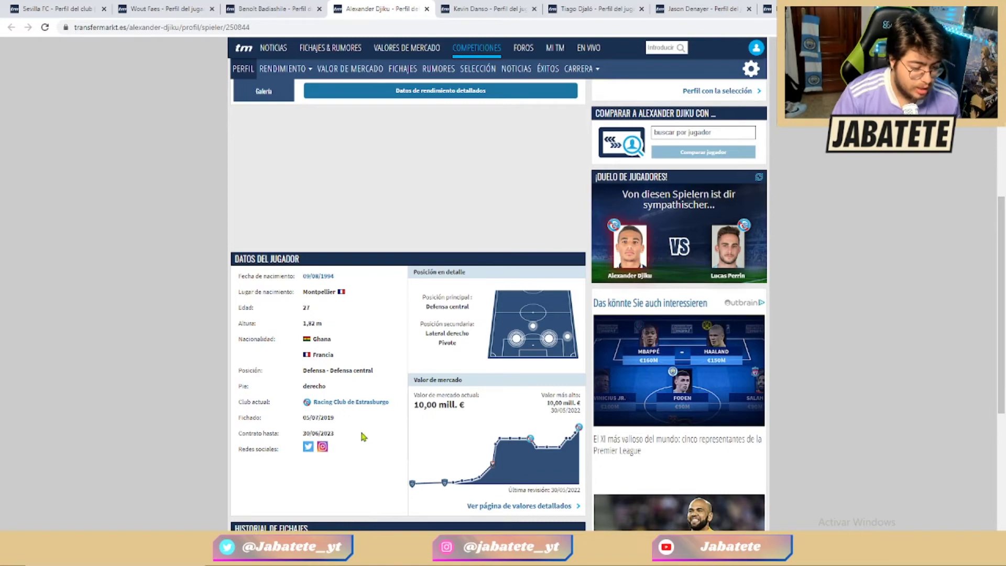
scroll(362, 429, up, 8)
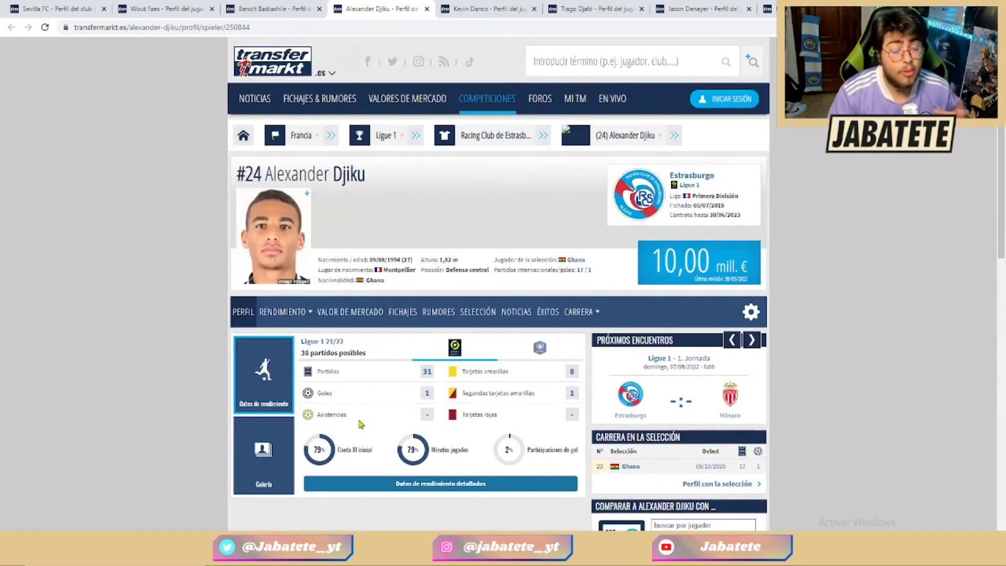
click(213, 7)
scroll(373, 449, down, 7)
scroll(374, 452, up, 2)
scroll(374, 452, up, 5)
click(451, 7)
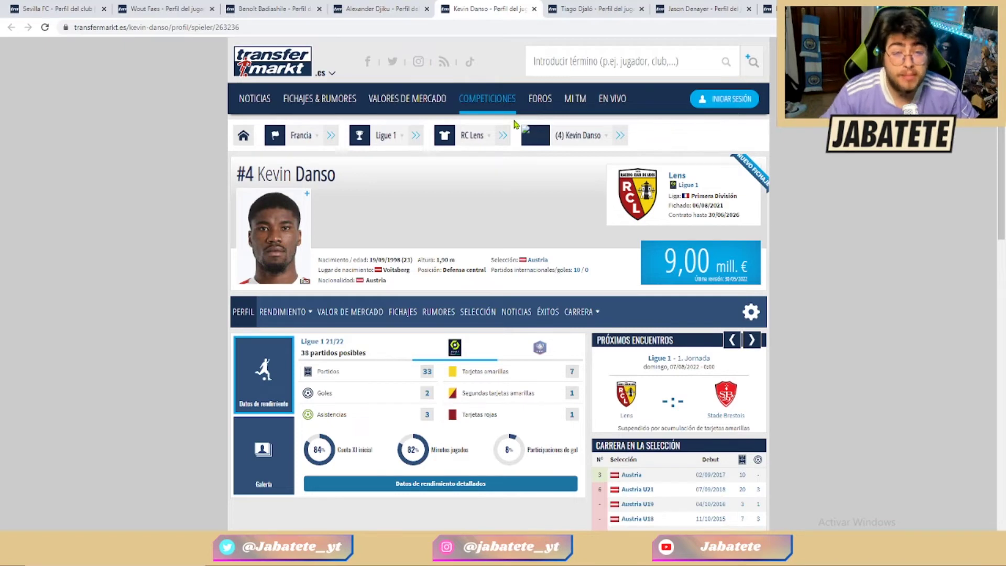
scroll(422, 293, down, 1)
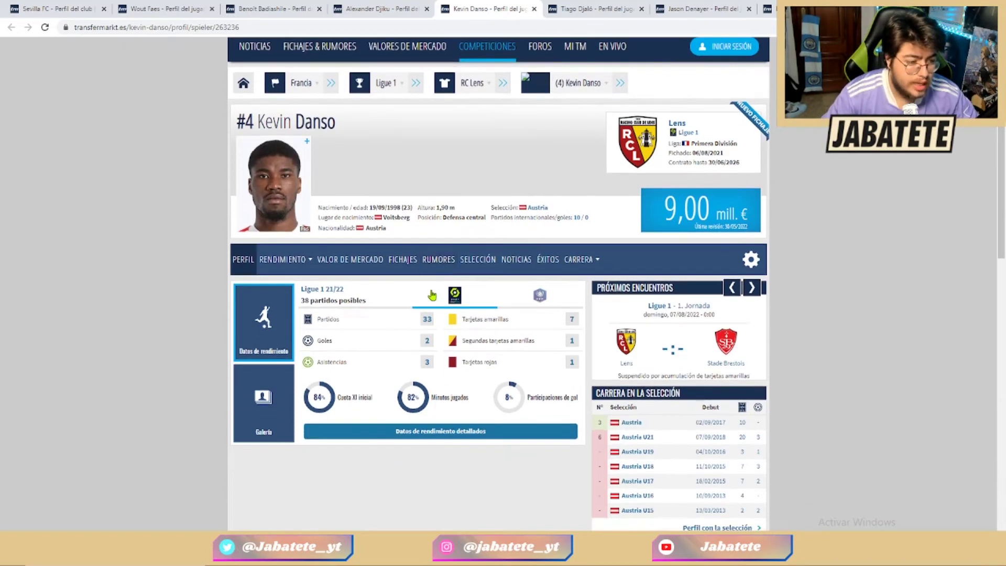
scroll(432, 295, down, 1)
scroll(431, 294, down, 1)
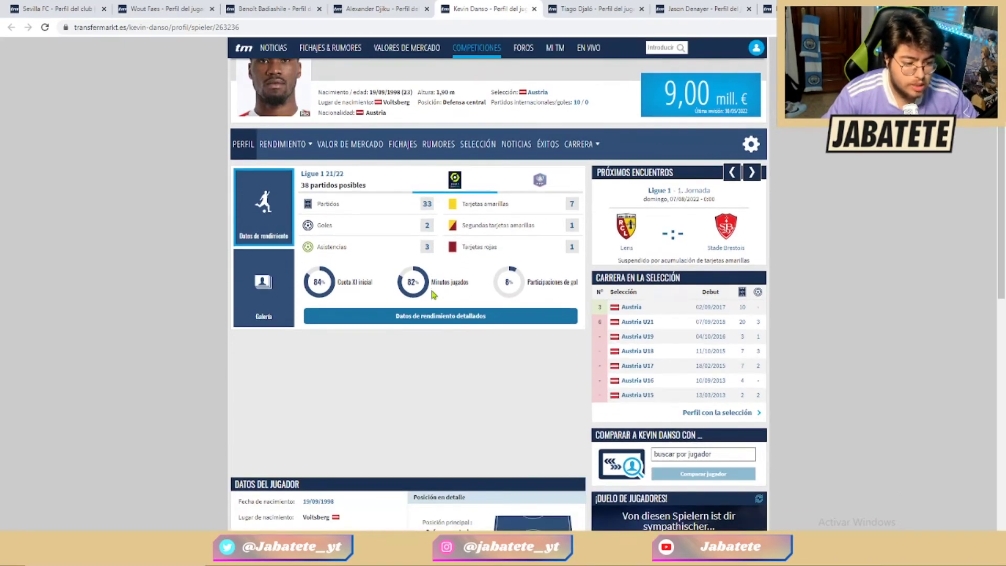
scroll(433, 294, down, 5)
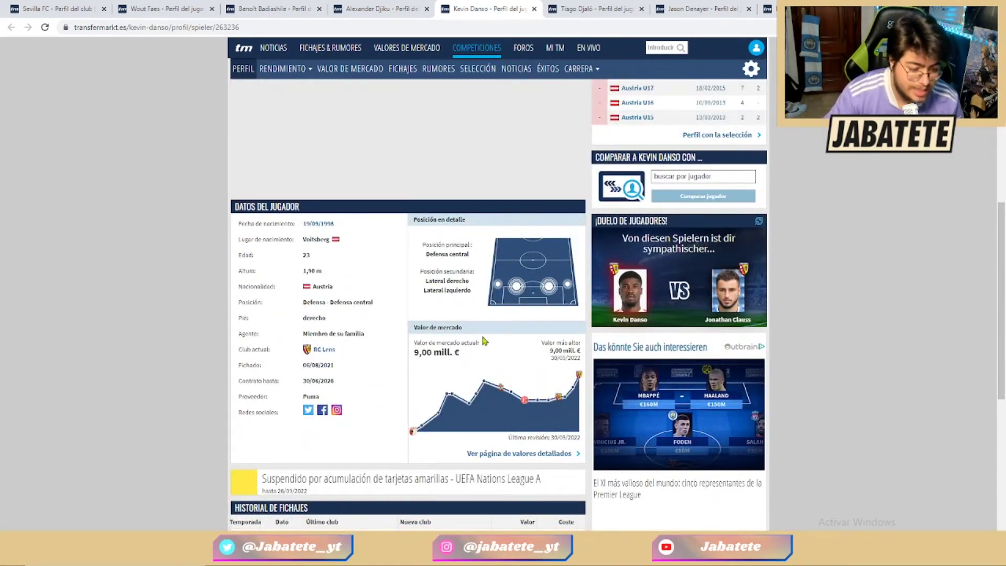
scroll(483, 338, up, 8)
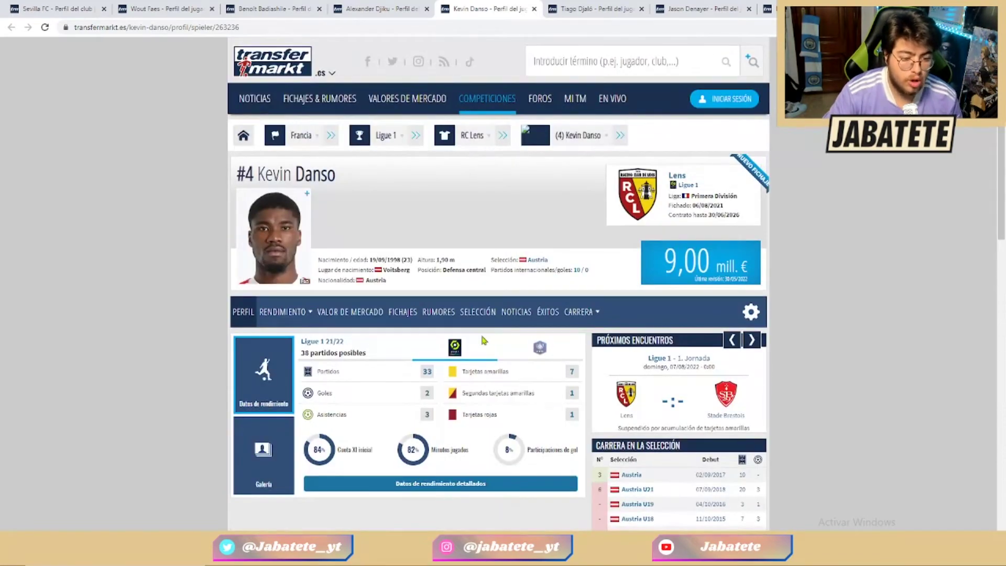
Review Tiago Djaló's profile, including his season statistics, secondary positions and contract details.
click(604, 6)
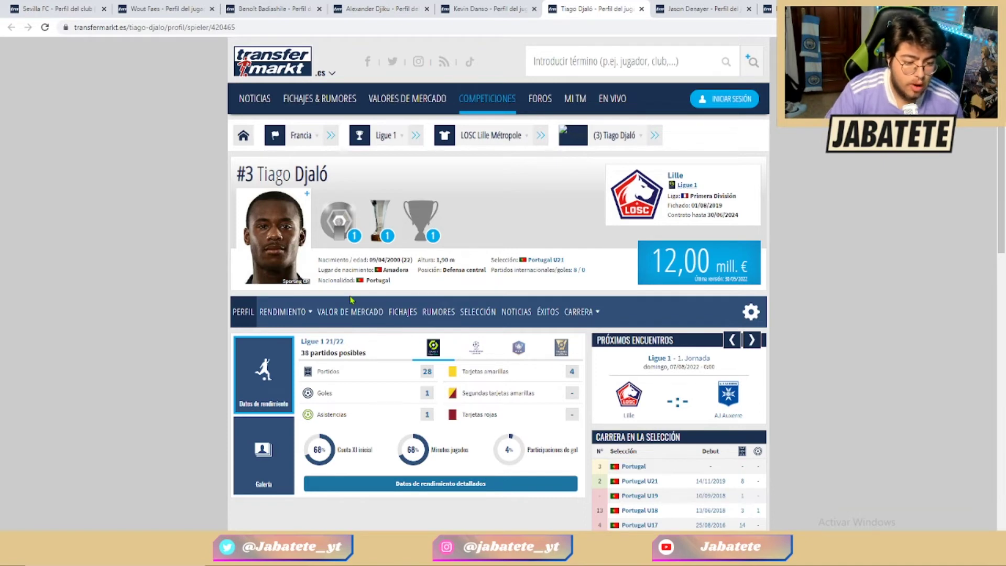
scroll(351, 300, down, 1)
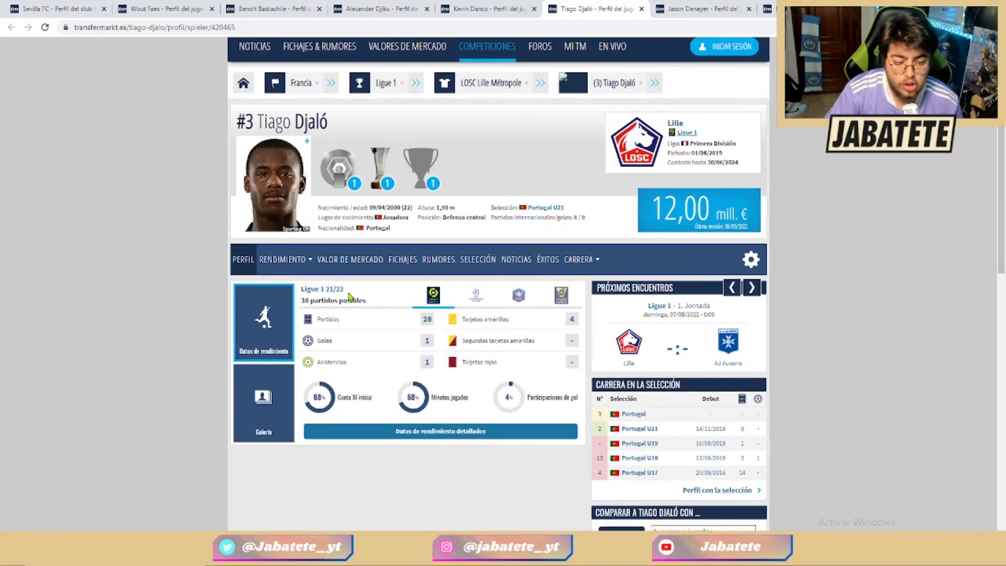
scroll(350, 296, down, 3)
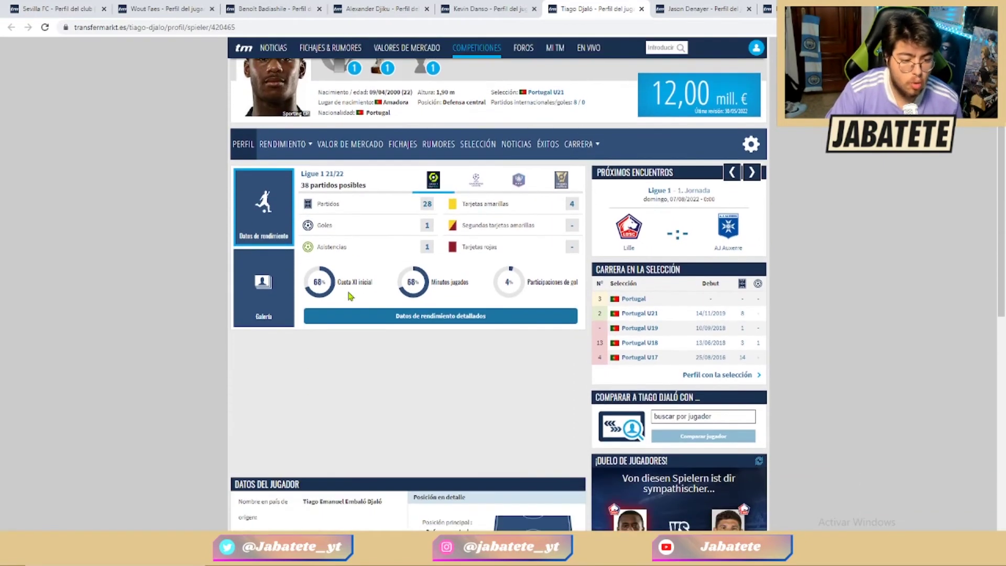
scroll(350, 297, down, 4)
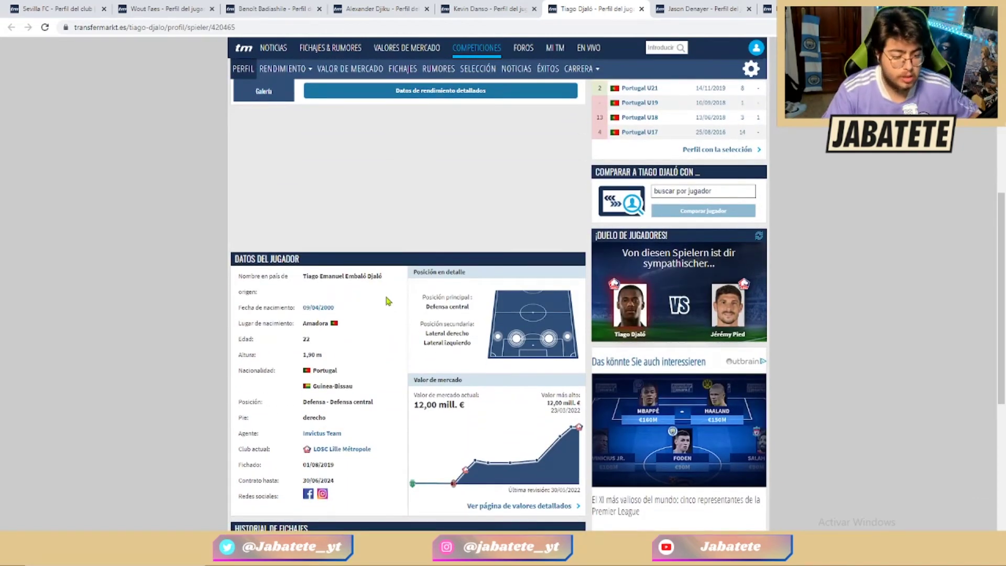
scroll(455, 343, up, 8)
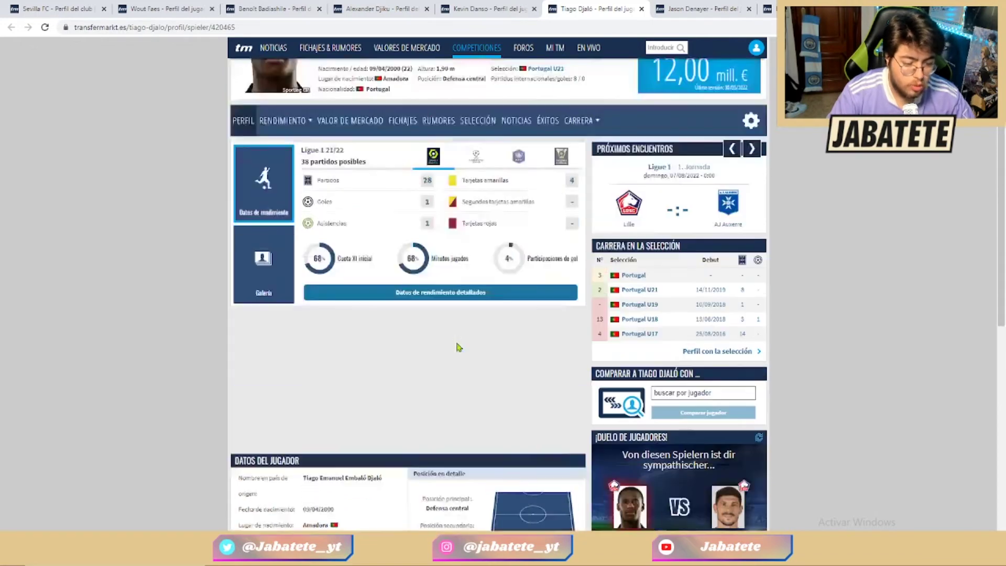
key(ctrl+Tab)
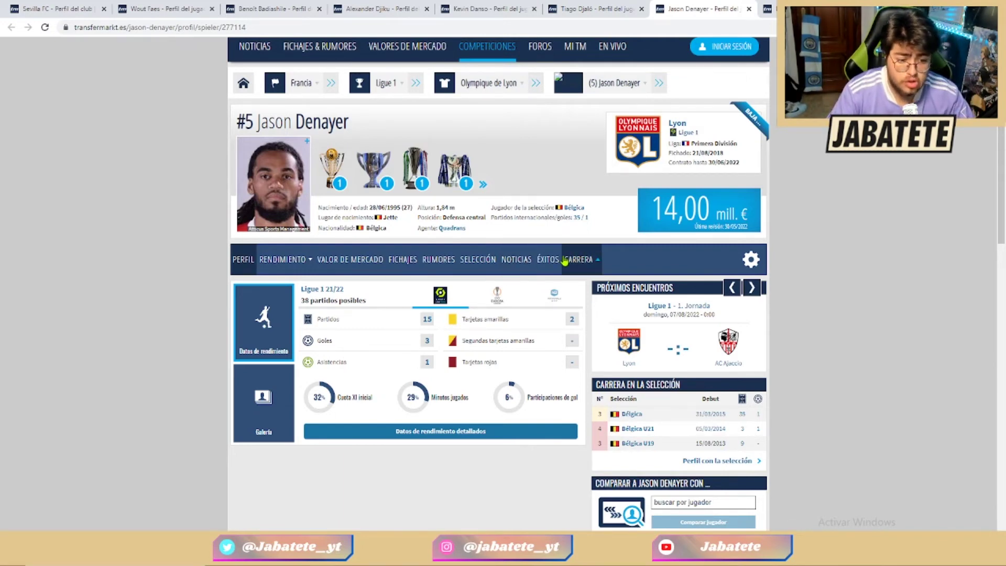
mouse_move(568, 262)
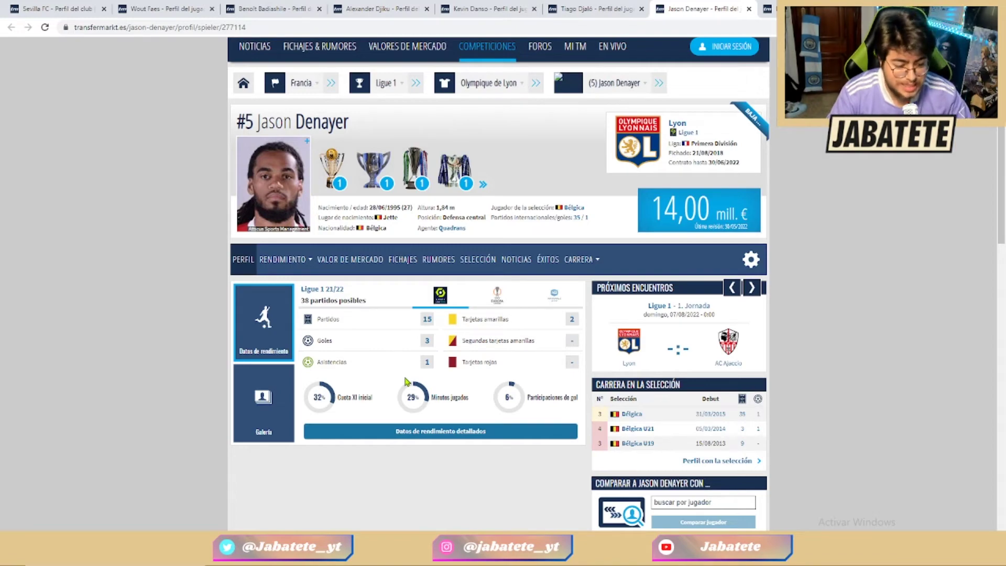
scroll(408, 377, down, 1)
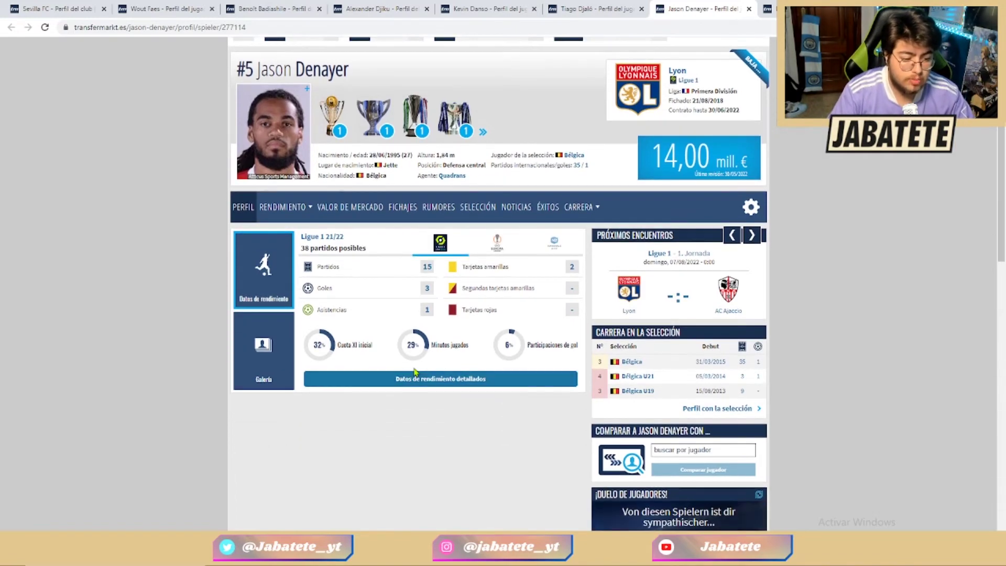
scroll(419, 360, down, 5)
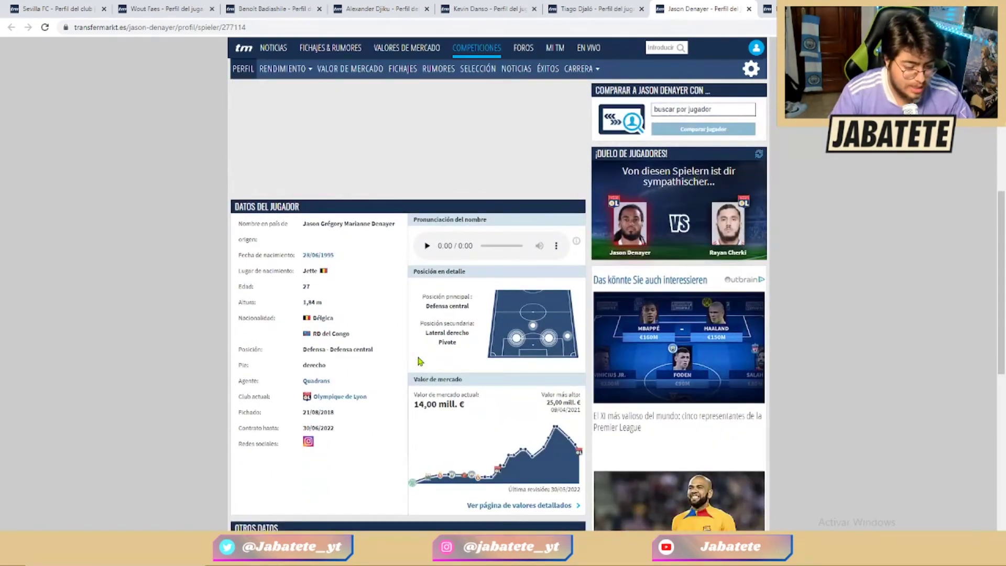
scroll(414, 369, up, 7)
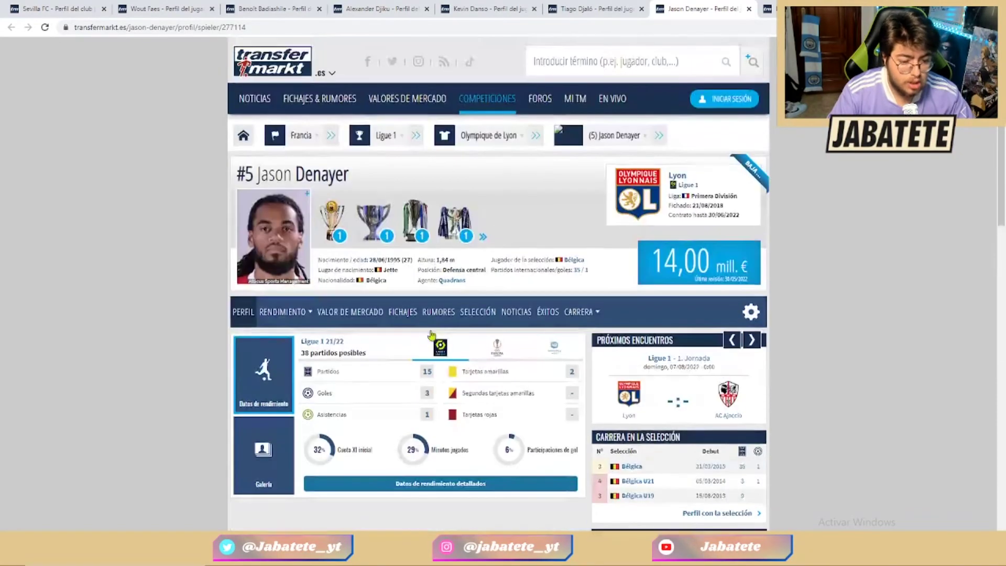
click(767, 9)
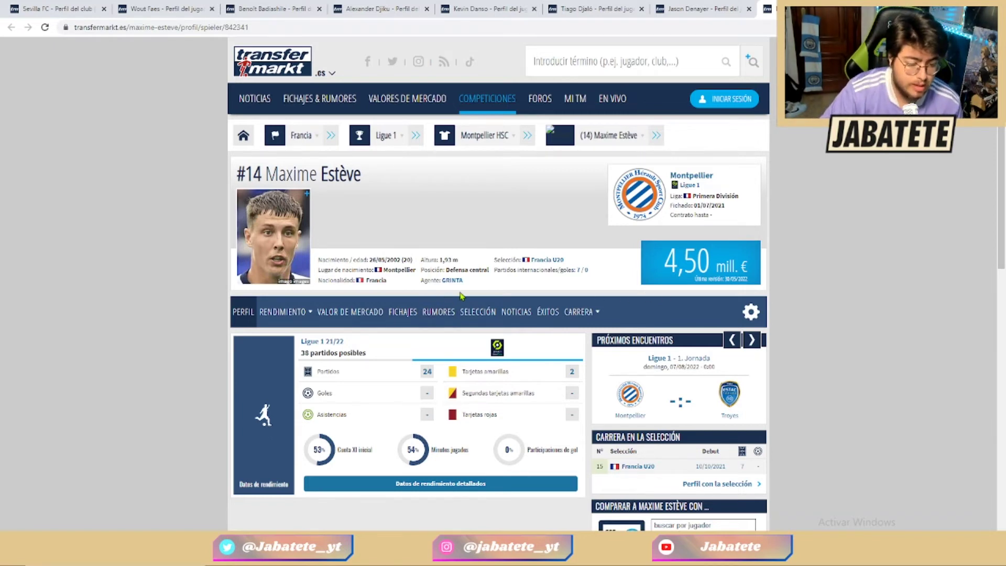
scroll(460, 296, down, 7)
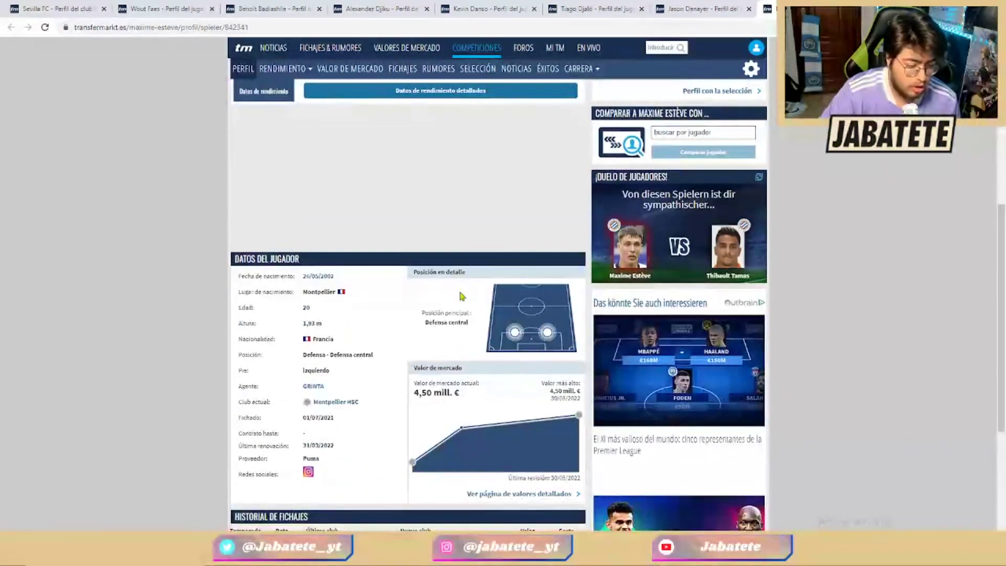
scroll(465, 300, up, 7)
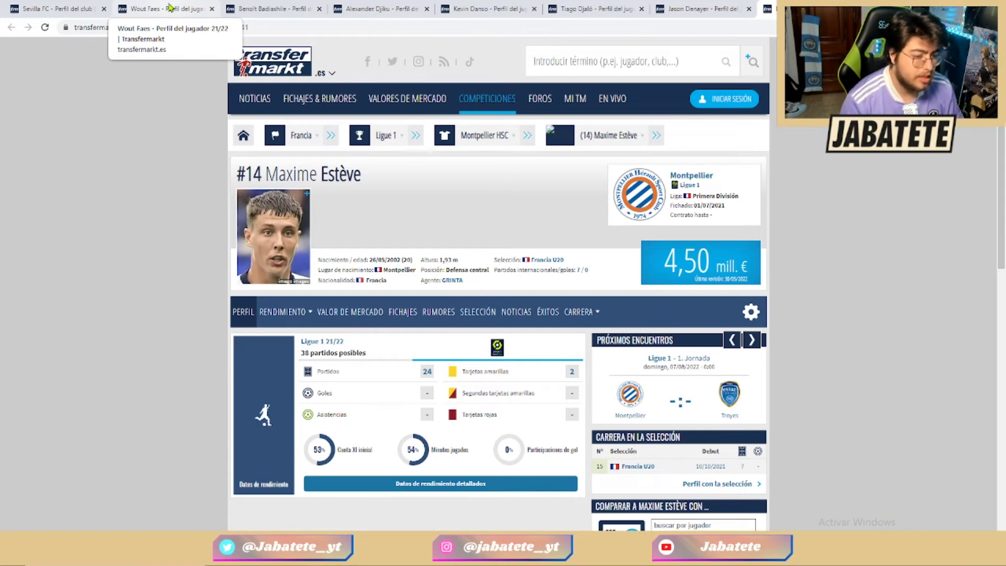
click(232, 5)
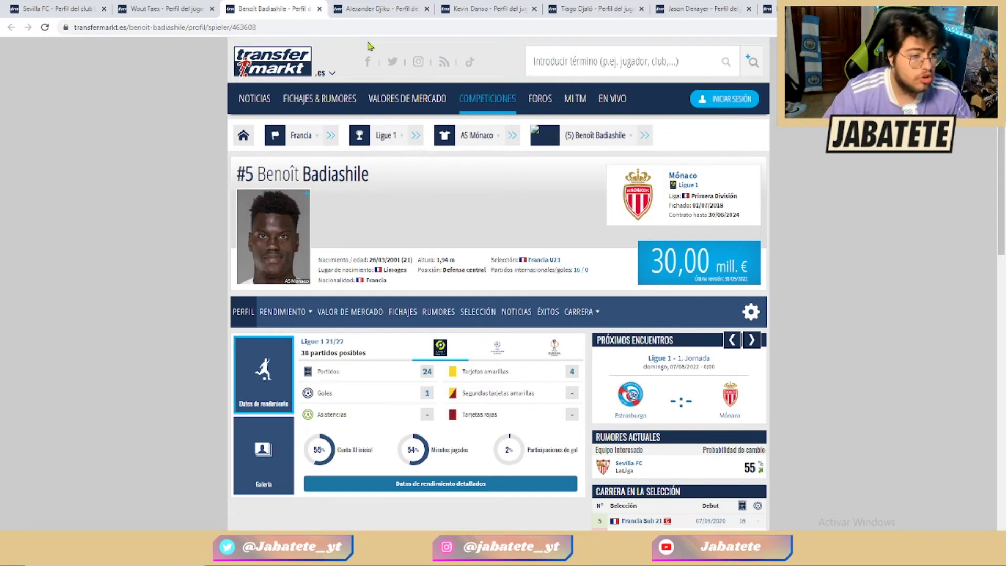
Discard Benoît Badiashile, Maxime Estève and Kevin Danso as candidates by closing their profiles.
click(319, 8)
click(739, 7)
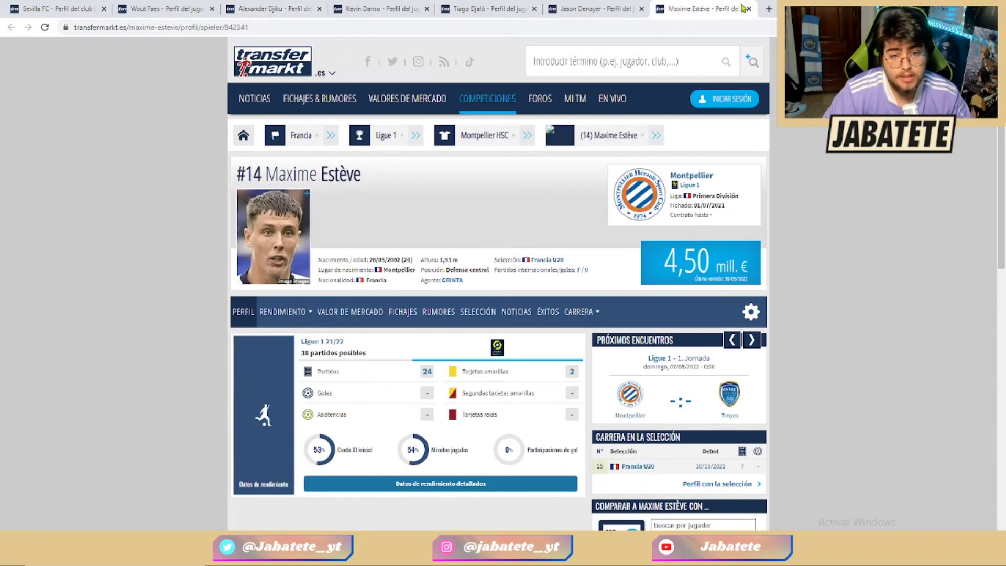
click(748, 9)
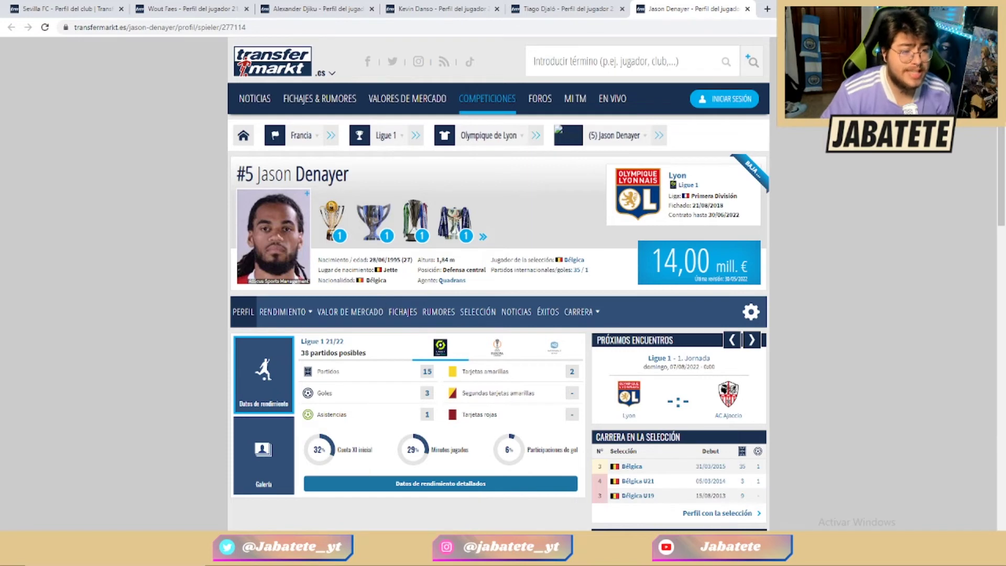
click(486, 7)
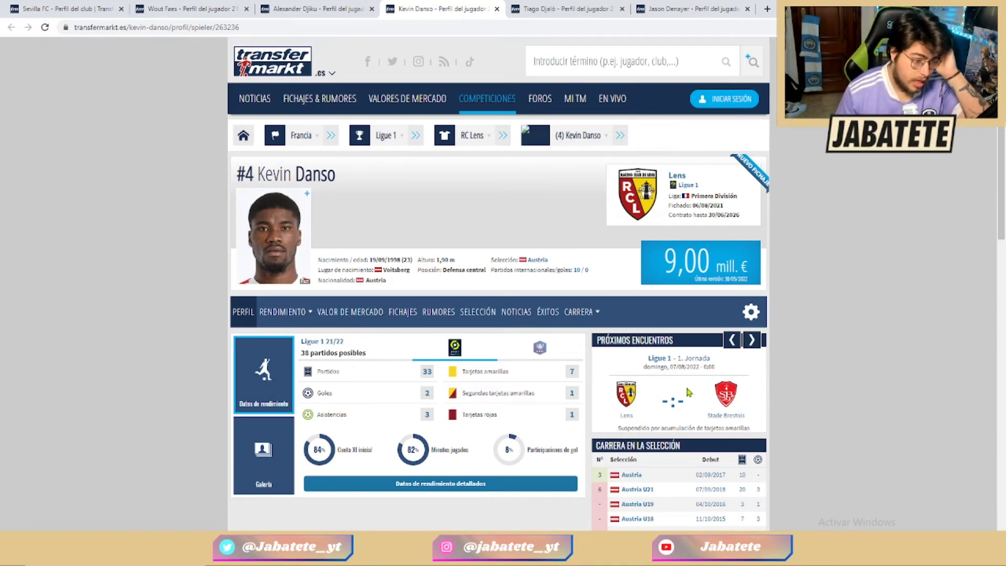
click(497, 9)
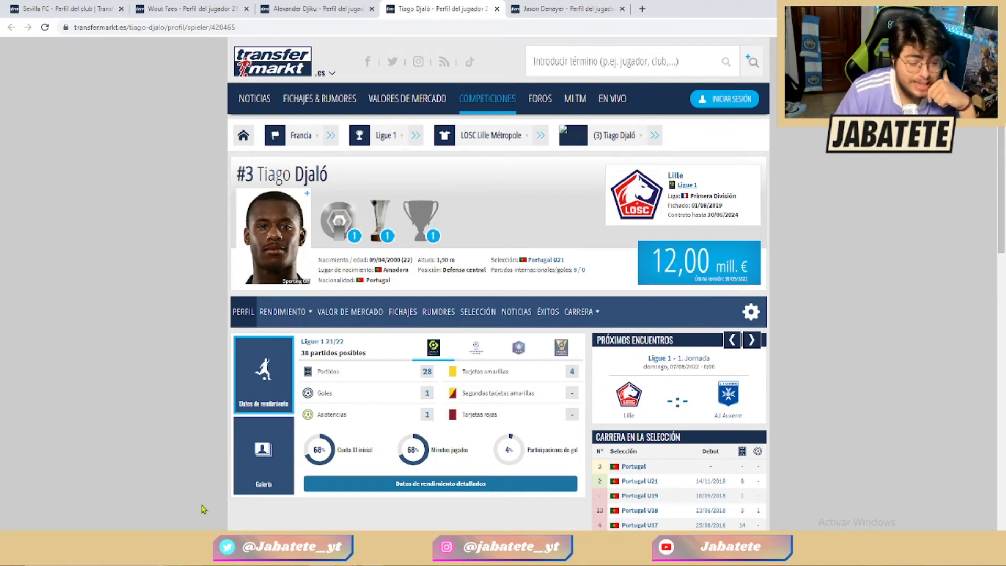
Review Tiago Djaló's player data again, including his detailed positions, market value trend and season statistics.
scroll(269, 450, down, 1)
scroll(268, 449, down, 7)
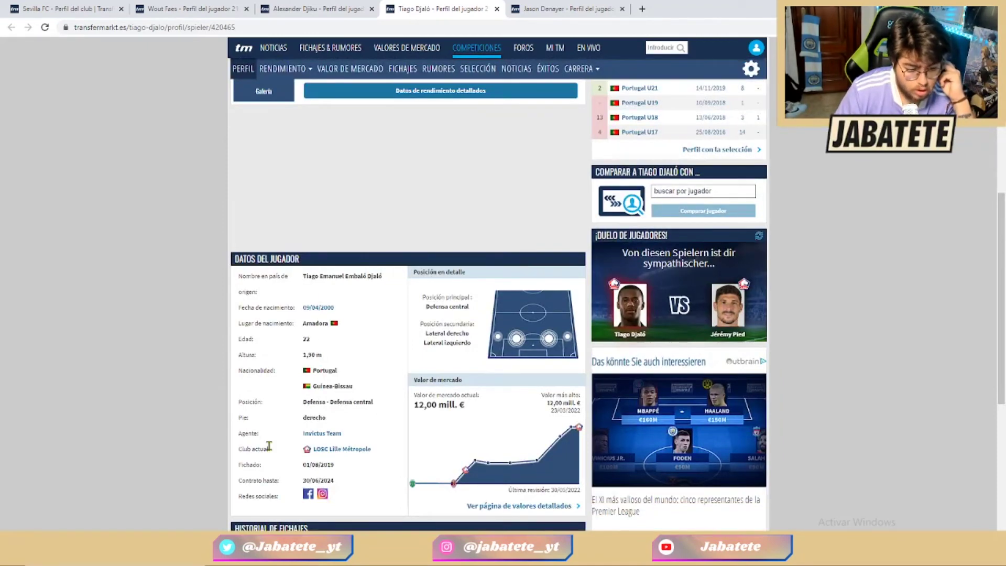
scroll(268, 445, up, 6)
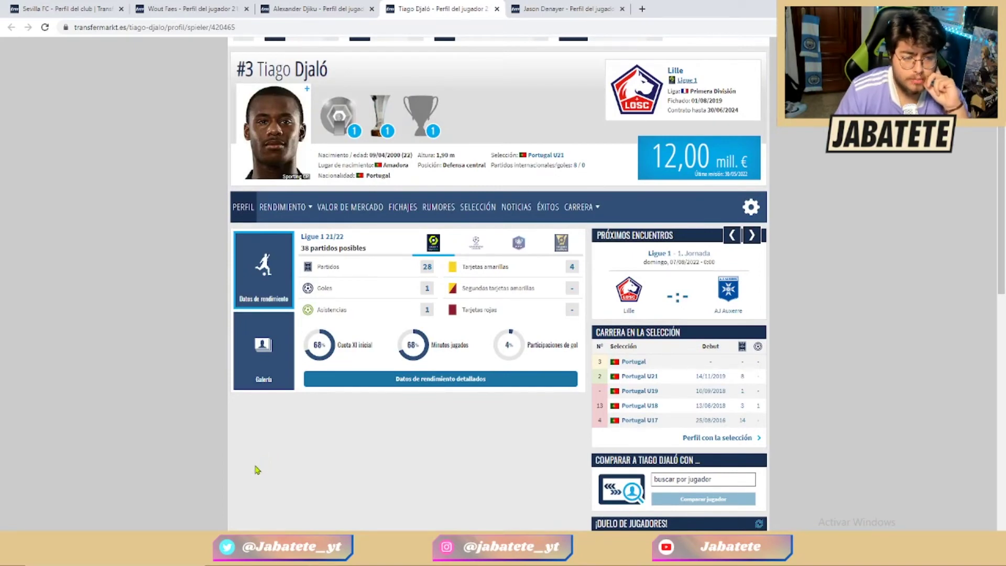
scroll(256, 470, up, 2)
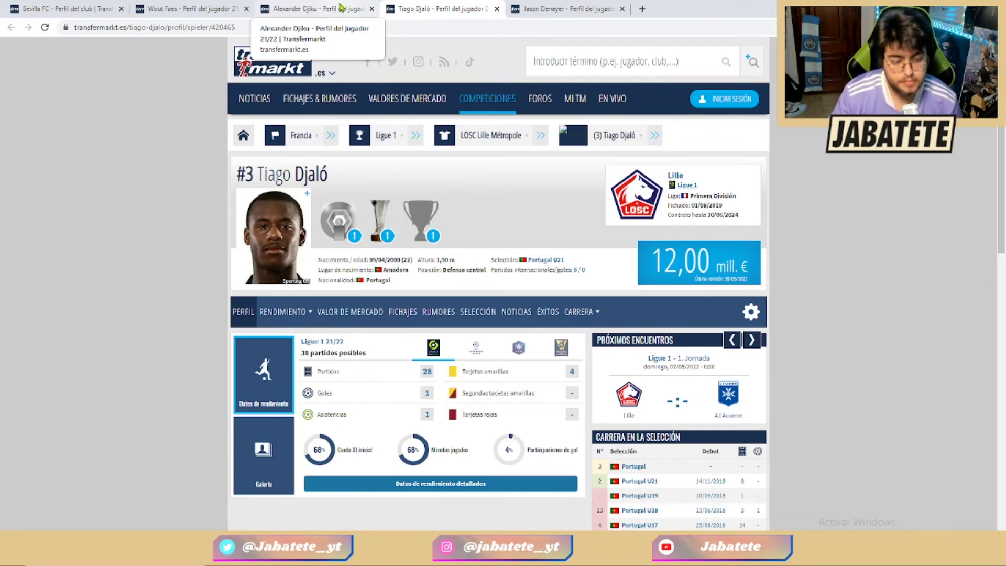
click(341, 7)
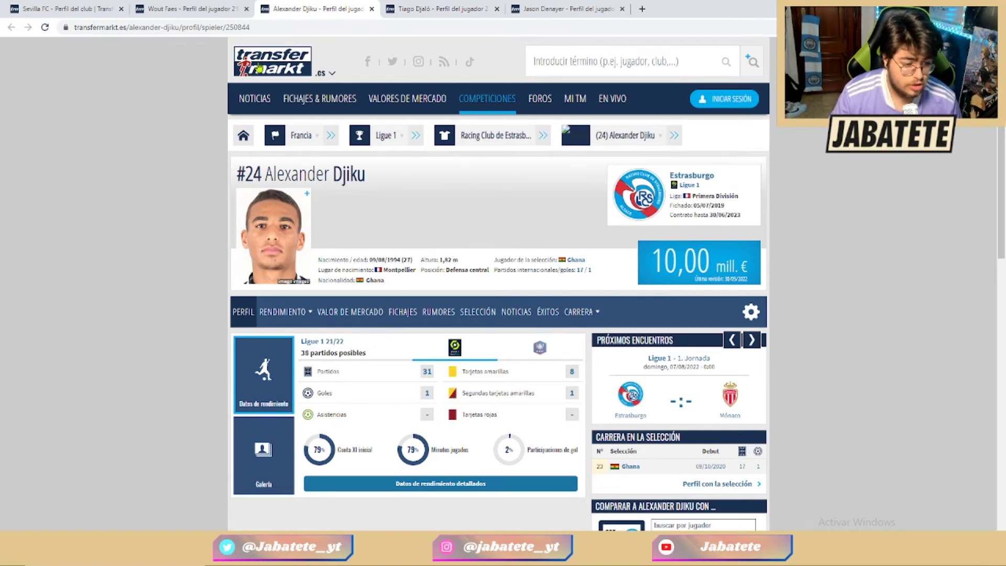
click(231, 5)
click(293, 7)
click(236, 6)
click(293, 7)
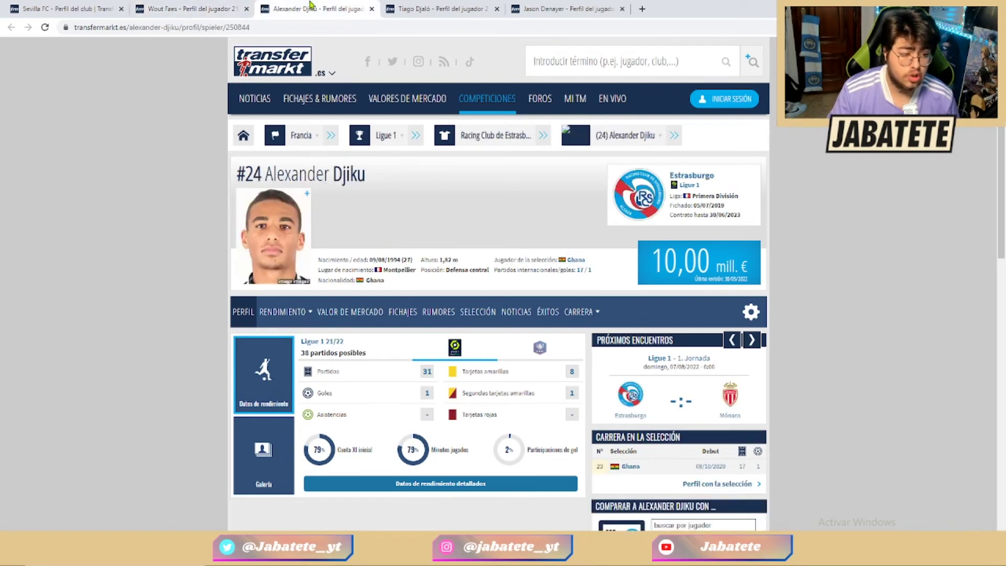
click(254, 6)
click(307, 6)
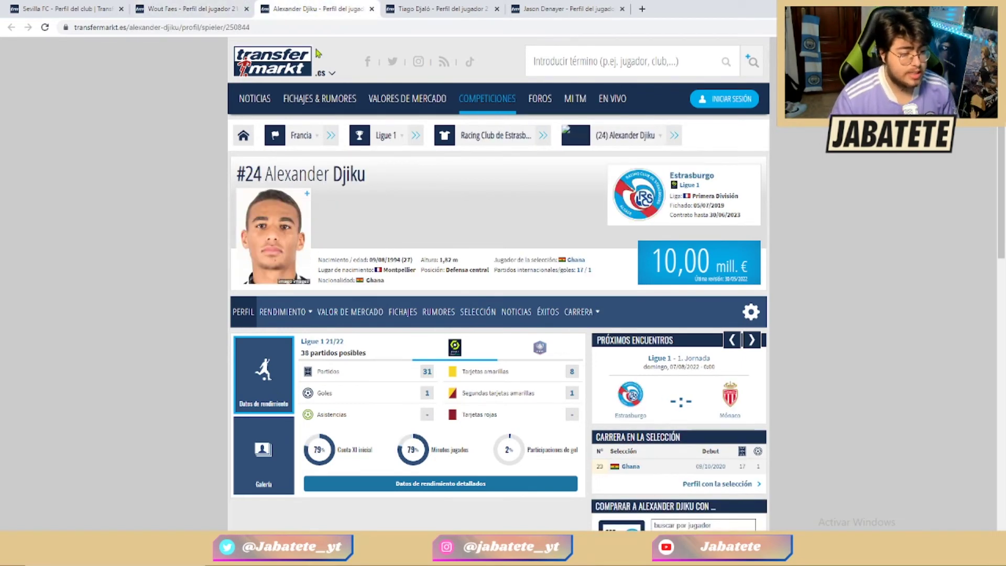
scroll(406, 453, down, 3)
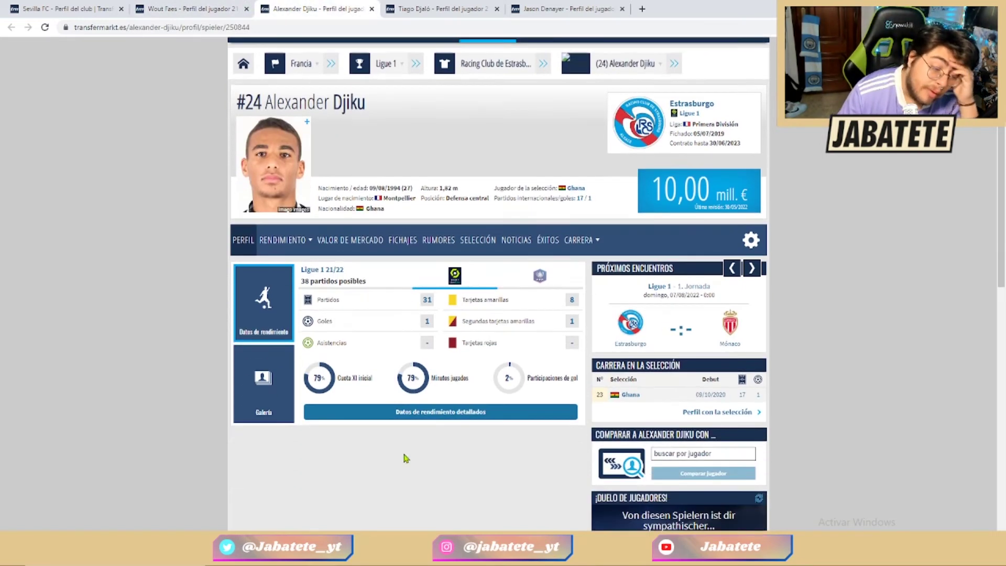
scroll(406, 452, down, 4)
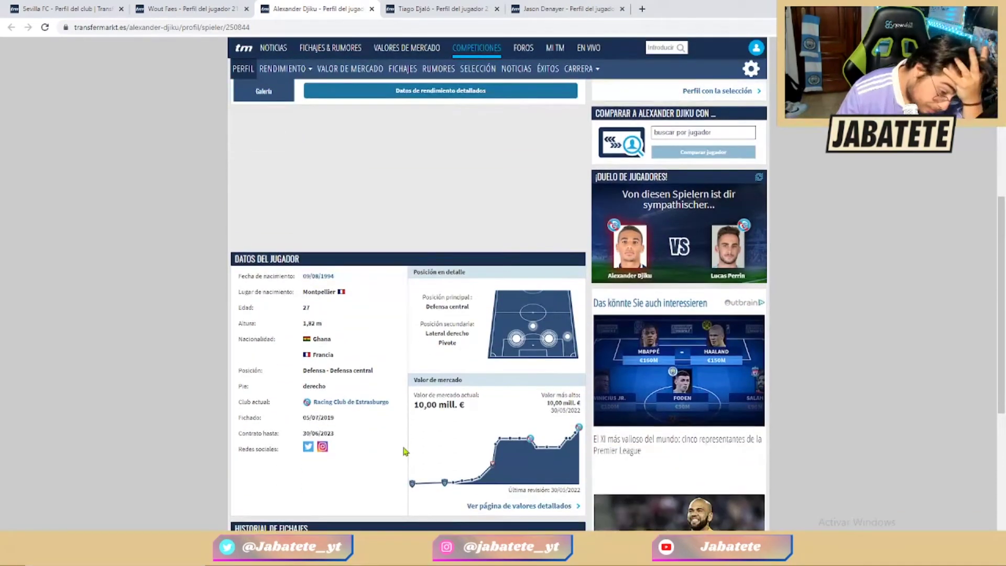
scroll(407, 445, up, 6)
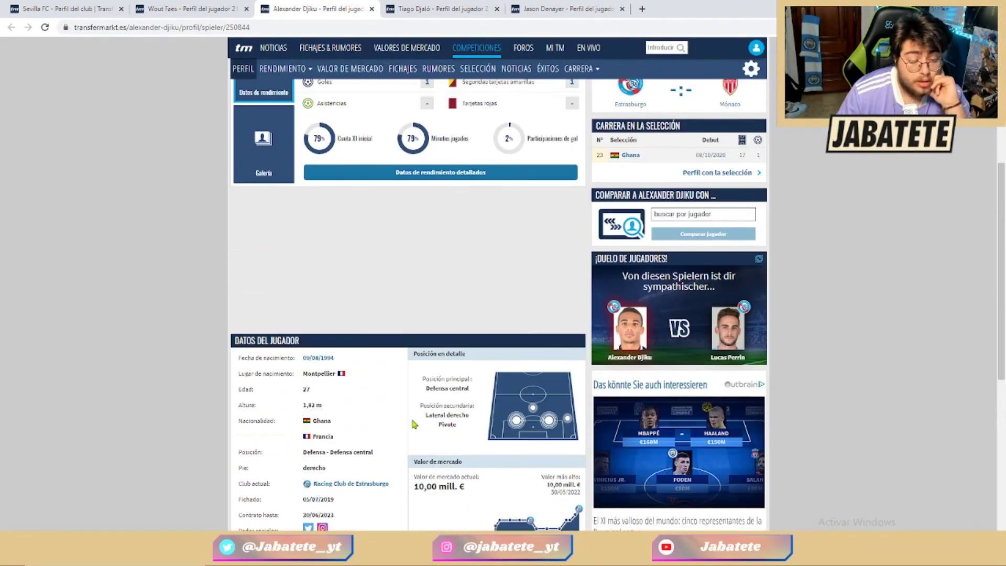
key(ctrl+shift+Tab)
scroll(350, 478, down, 4)
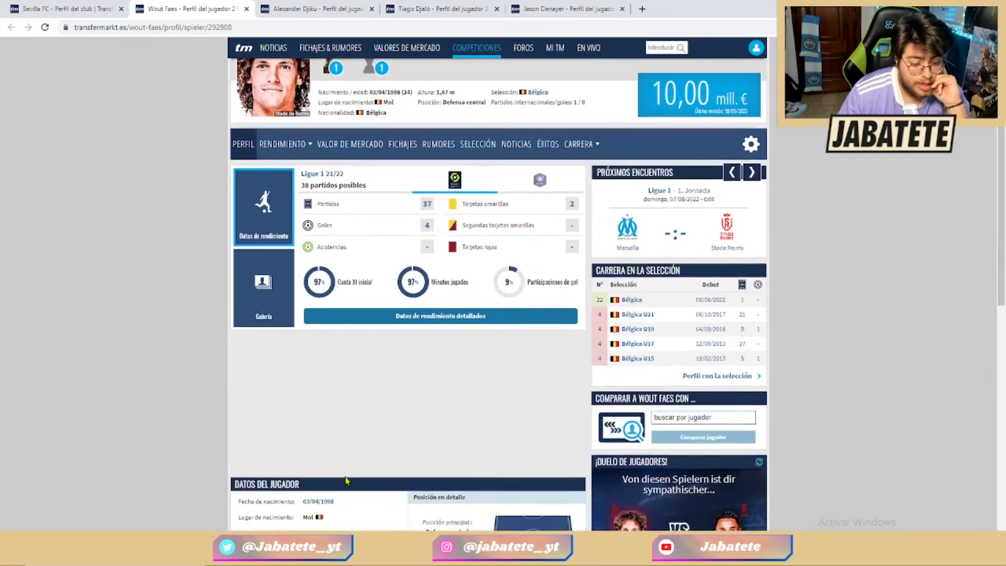
scroll(350, 477, down, 1)
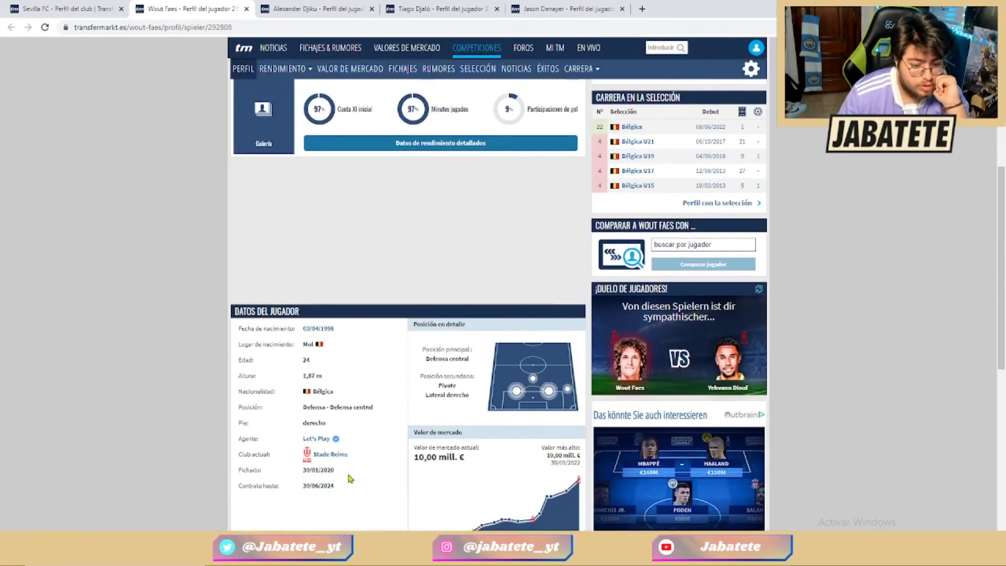
scroll(350, 478, up, 1)
scroll(350, 475, up, 4)
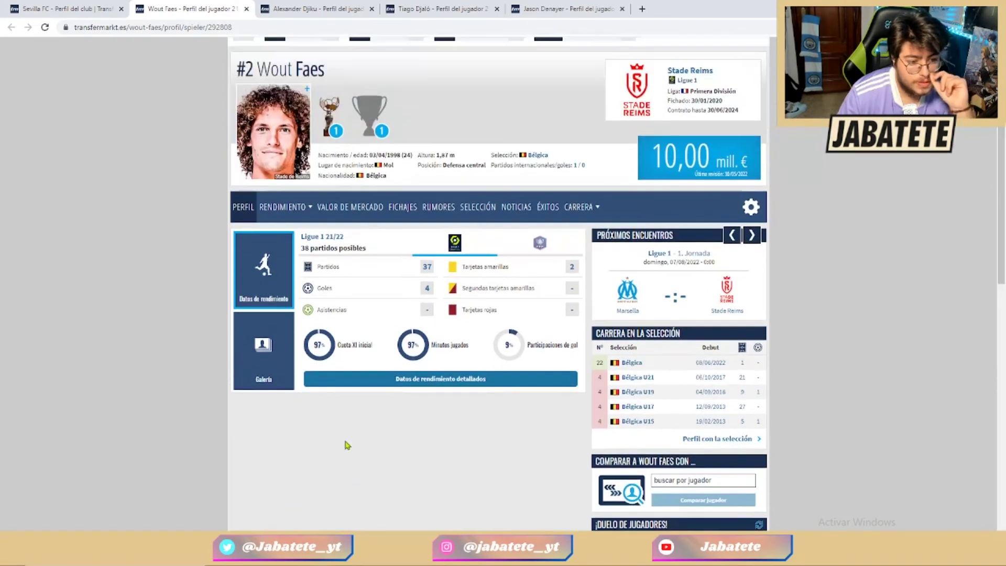
Rule out Alexander Djiku and Jason Denayer by closing their profiles.
click(341, 9)
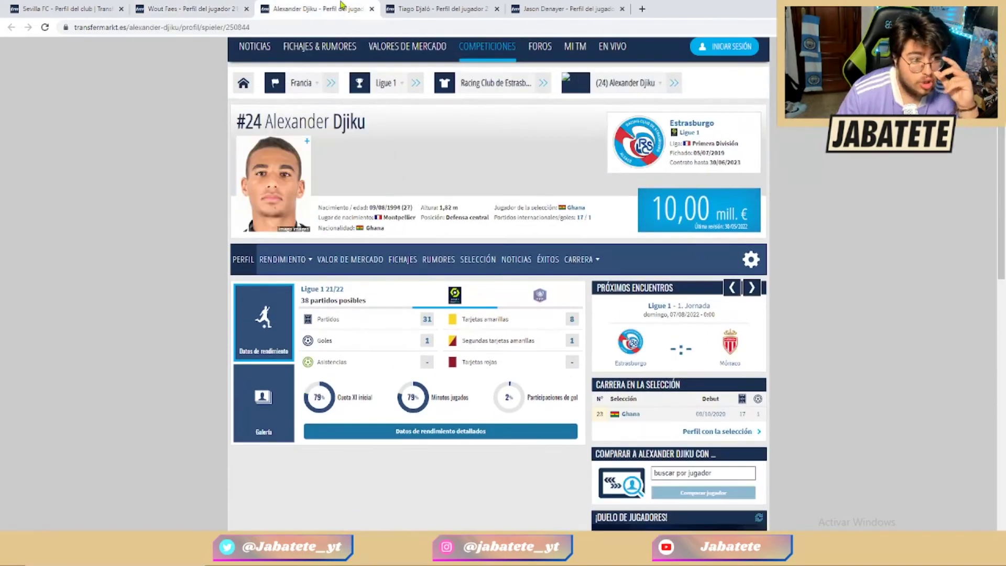
click(372, 9)
click(438, 8)
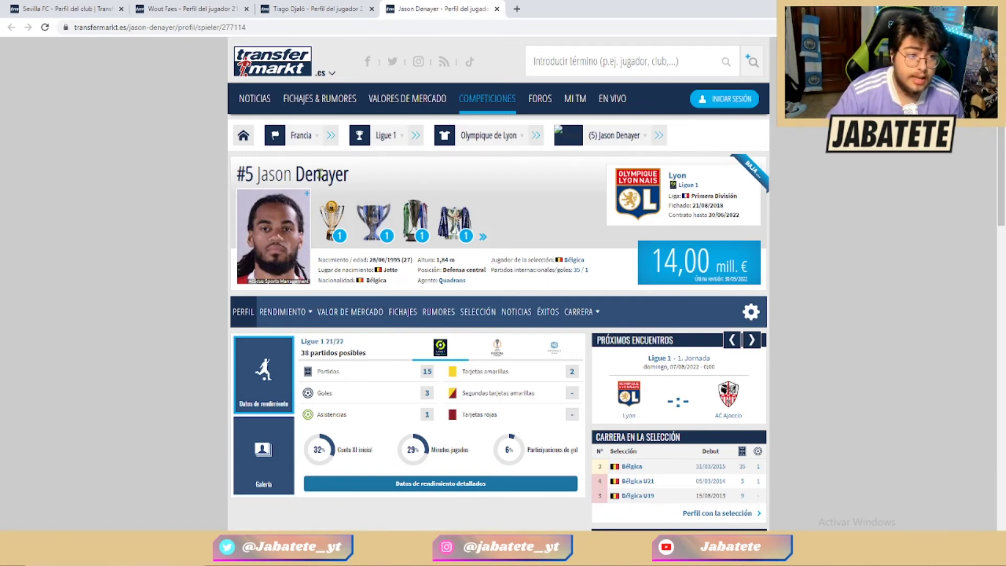
click(498, 8)
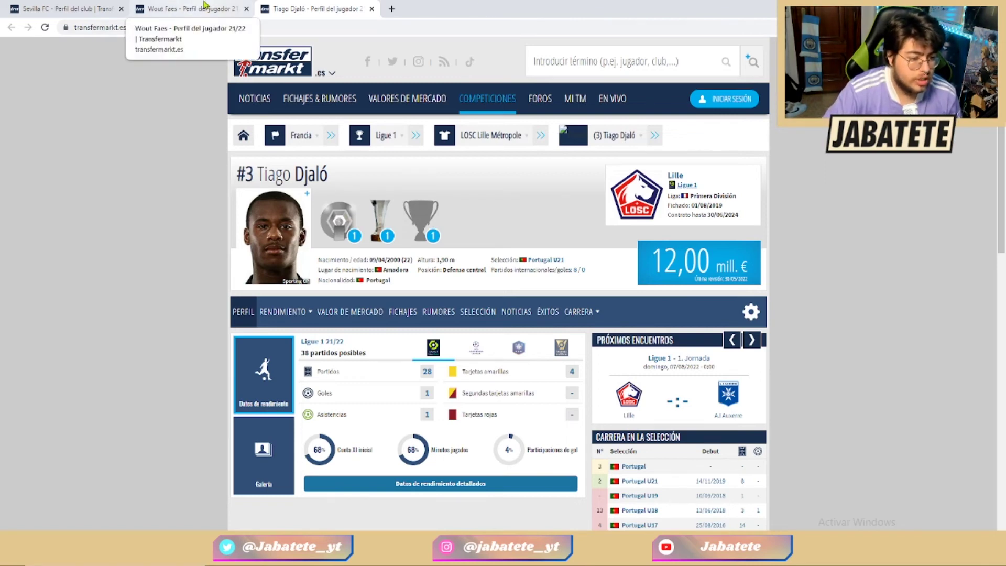
Compare Wout Faes's statistics and player data with Tiago Djaló's, and close Djaló's profile.
click(205, 5)
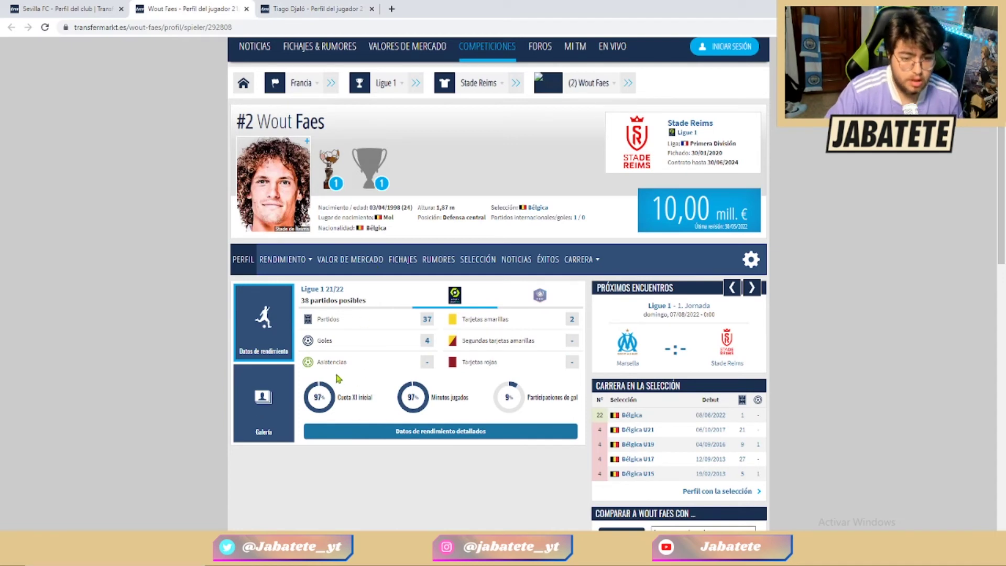
scroll(337, 378, down, 5)
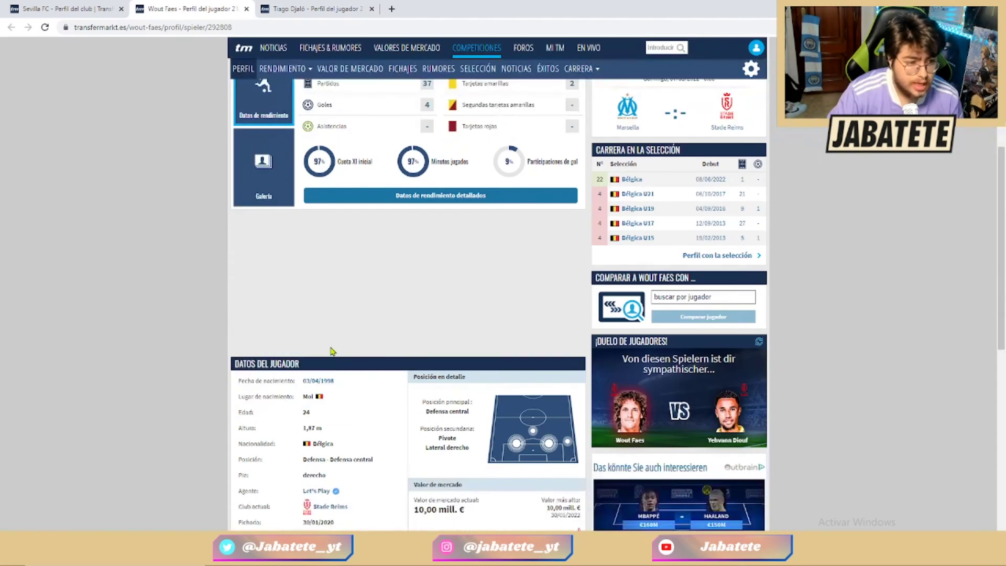
scroll(315, 317, up, 5)
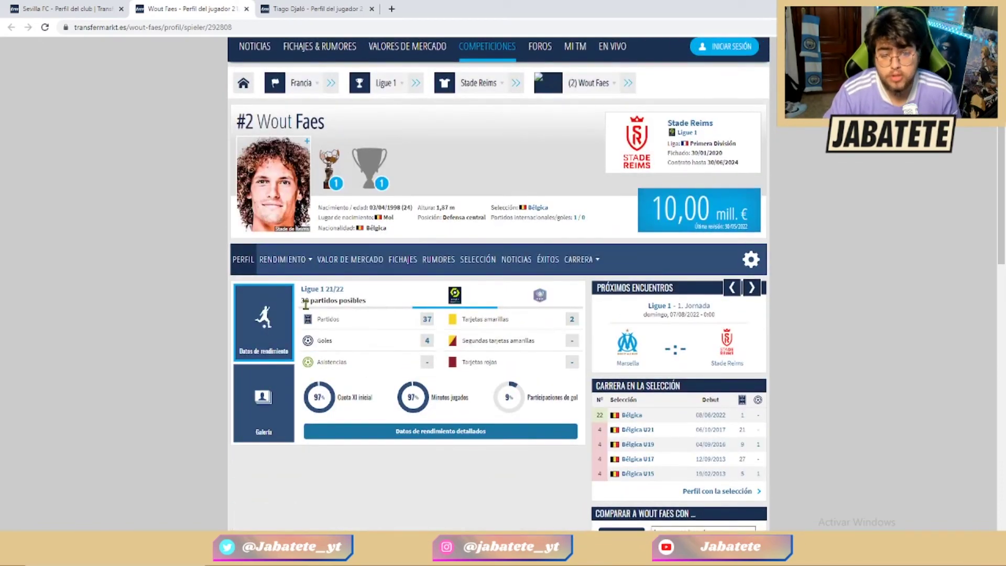
click(316, 7)
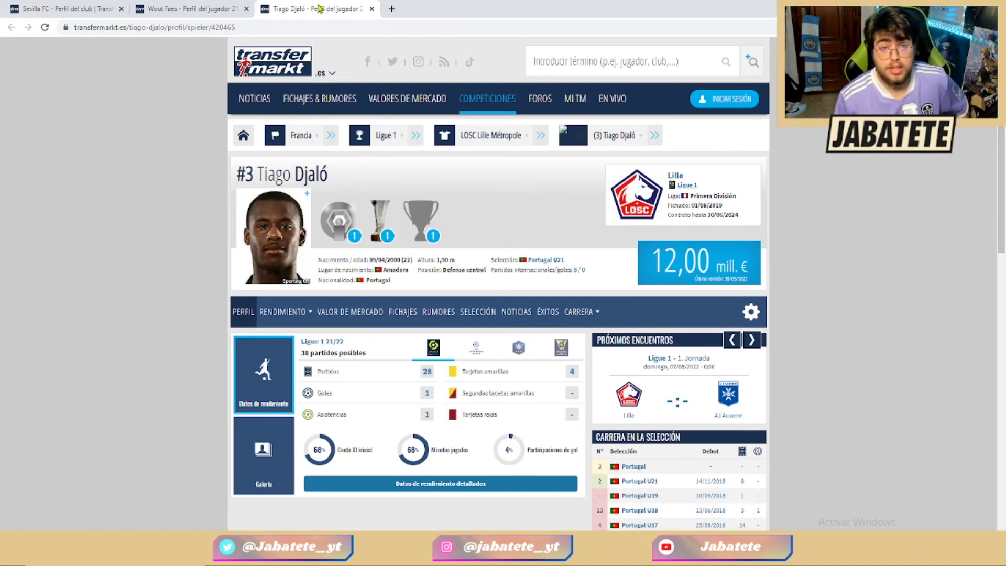
click(371, 8)
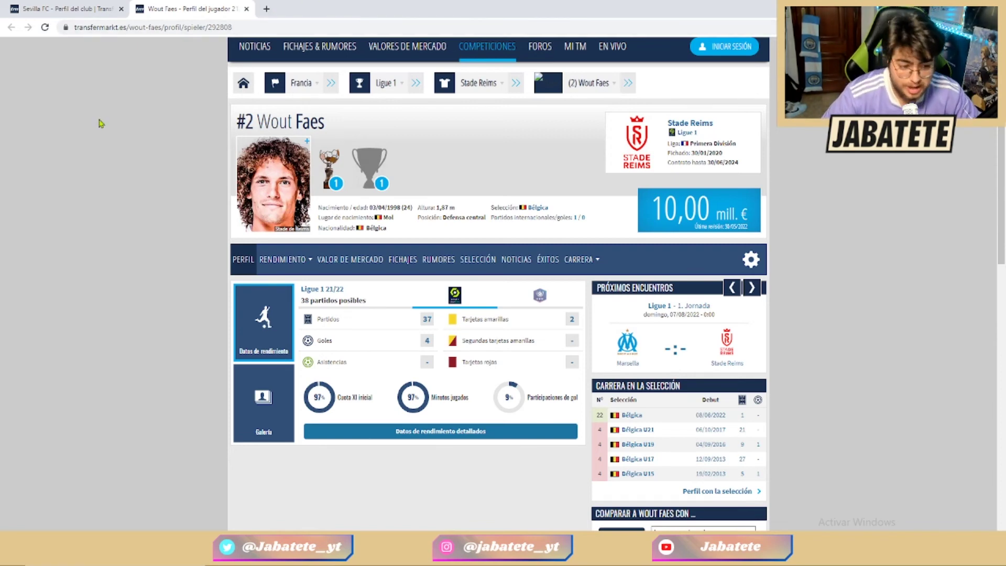
Select Wout Faes's name on his profile and check his player data, market value trend and transfer history.
drag(327, 125, 263, 122)
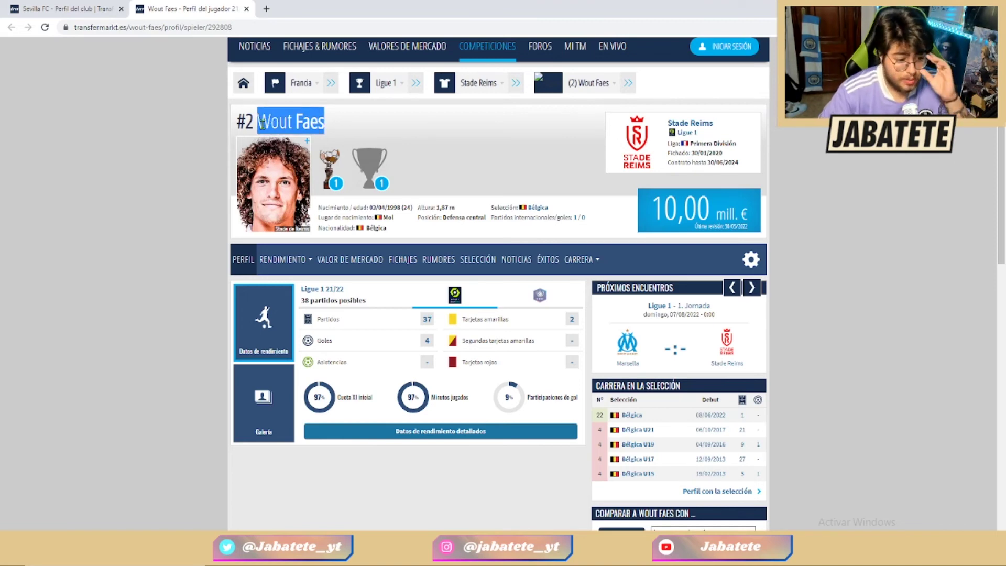
drag(262, 125, 250, 122)
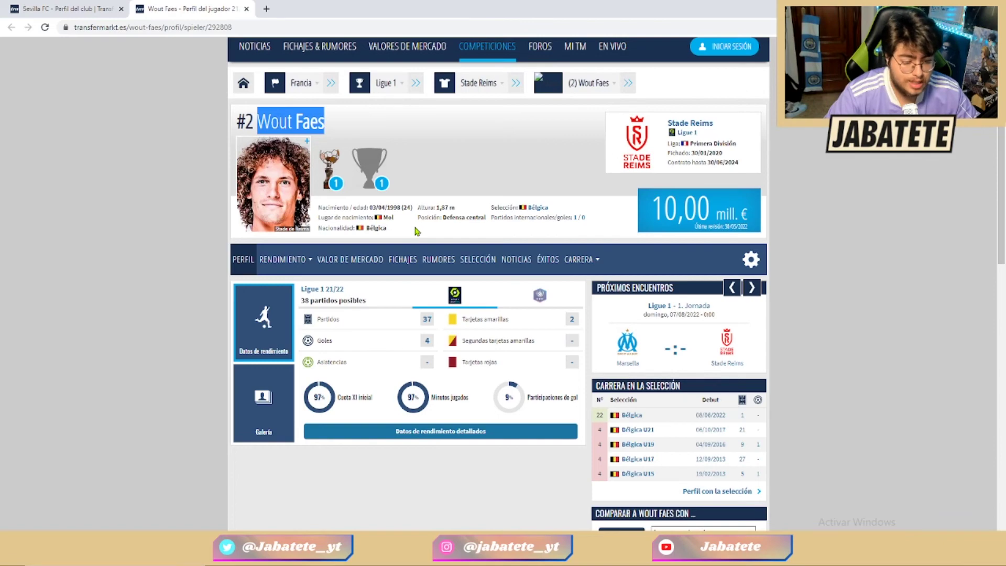
scroll(415, 231, down, 6)
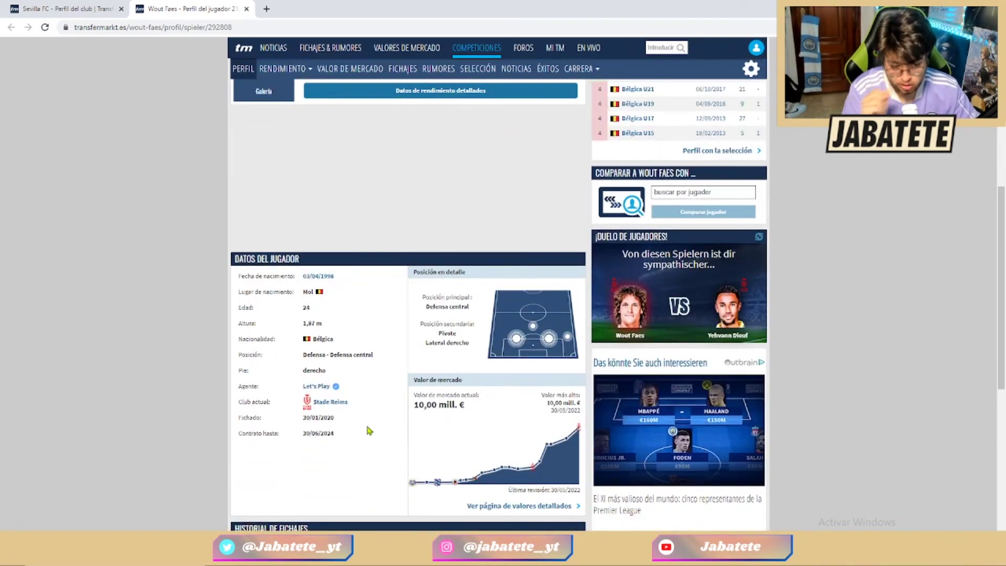
scroll(341, 393, down, 2)
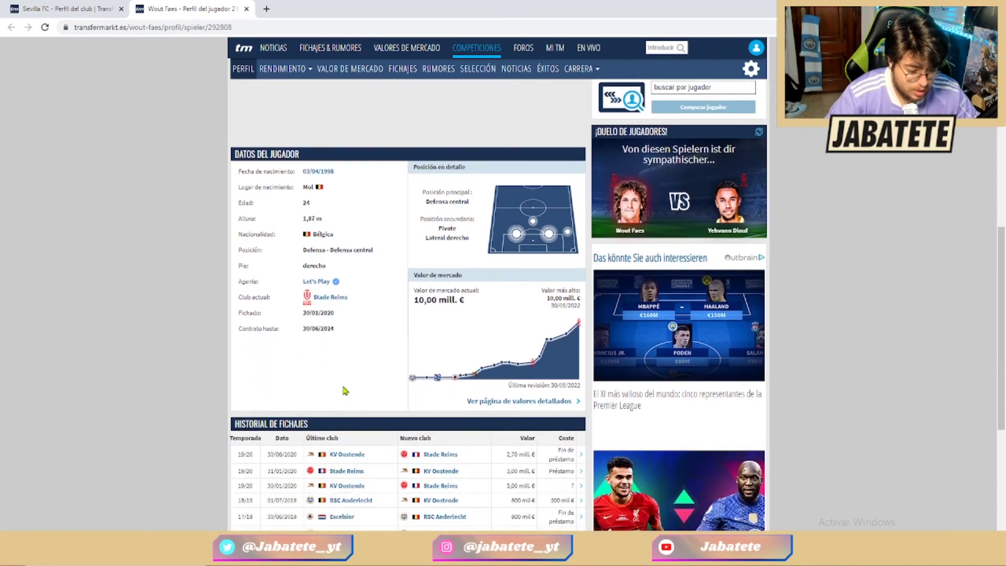
scroll(345, 390, down, 2)
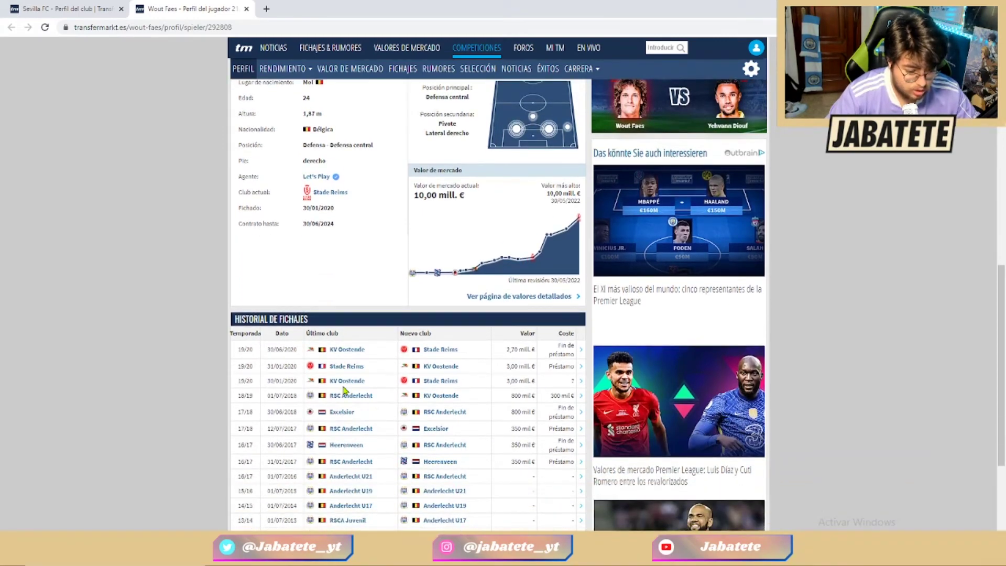
scroll(344, 390, up, 10)
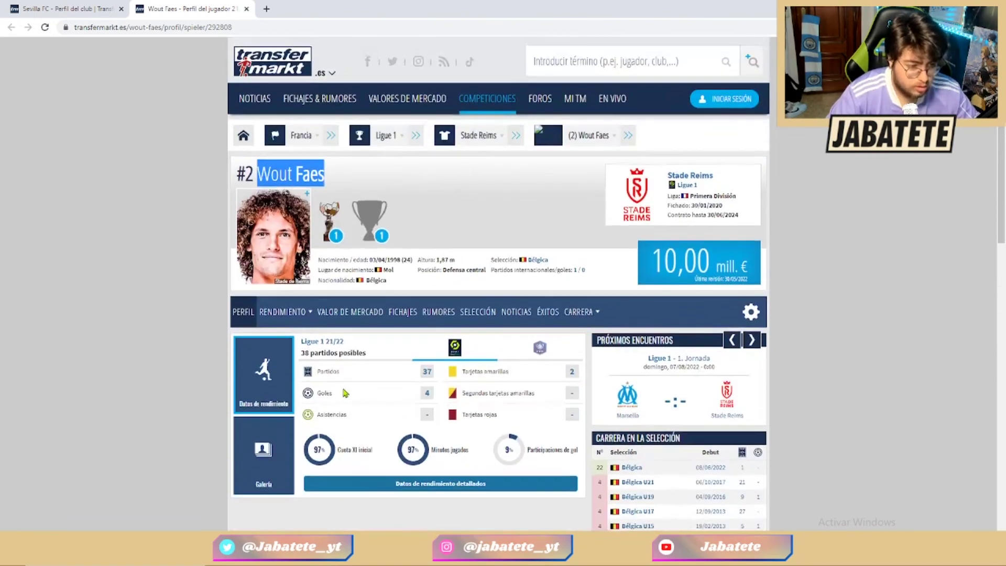
click(105, 8)
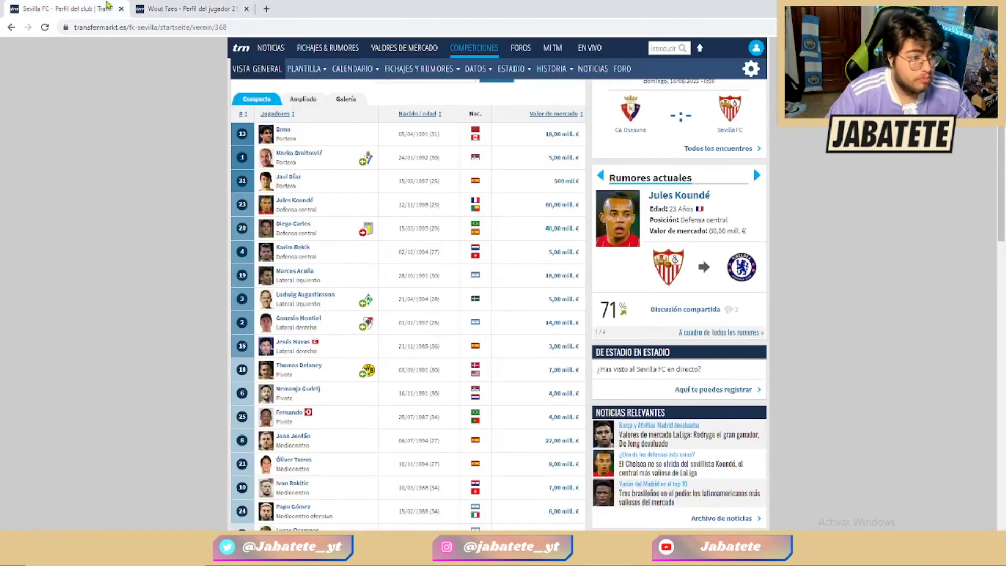
click(206, 5)
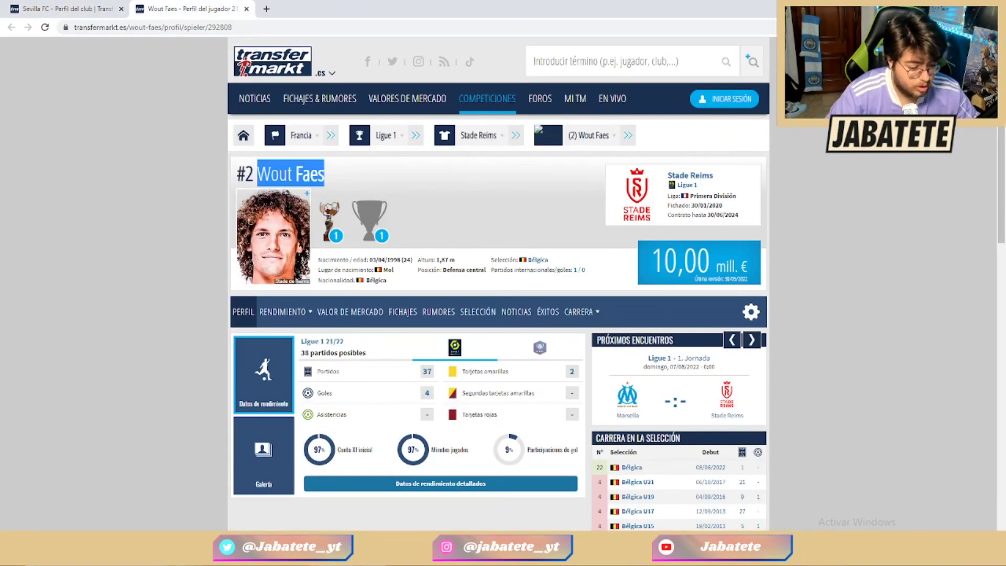
Copy the player's name into cell I9 of the Excel squad sheet, complete it as "Wout Faes (Stade Reims)", and widen column I to fit.
key(ctrl+c)
key(alt+Tab)
click(591, 192)
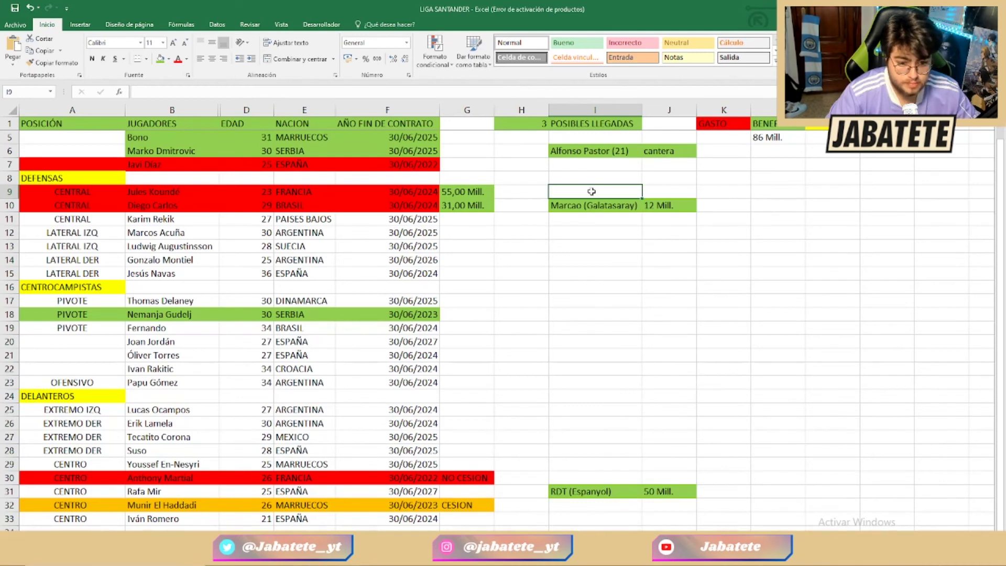
key(ctrl+v)
text(()
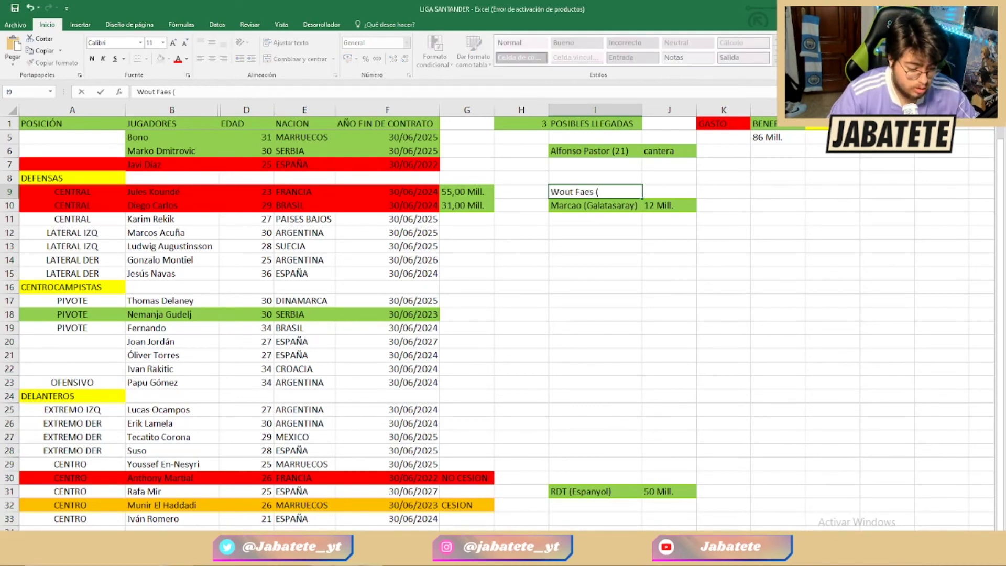
key(alt+Tab)
key(alt+Tab)
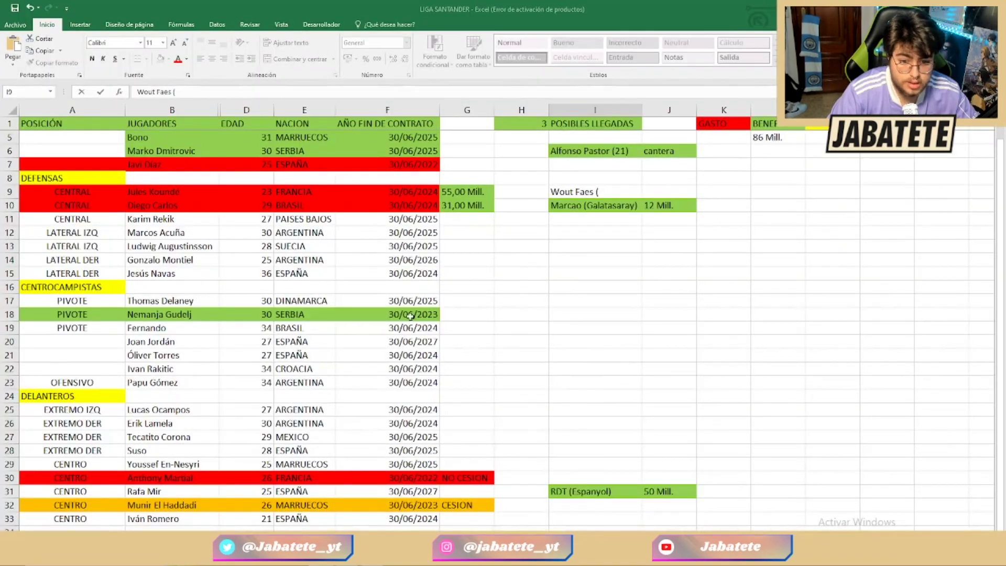
text(Sta)
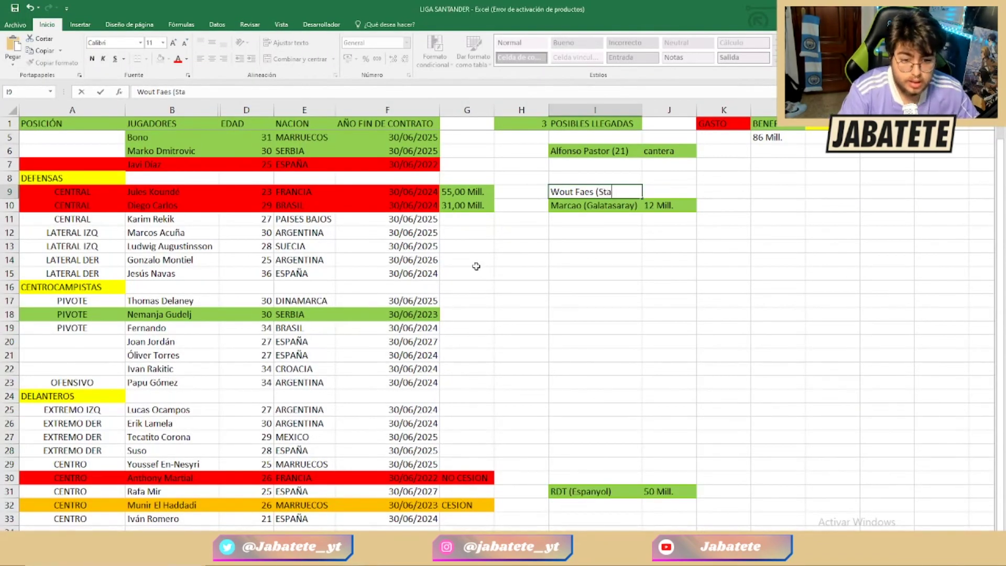
text(de Reims)
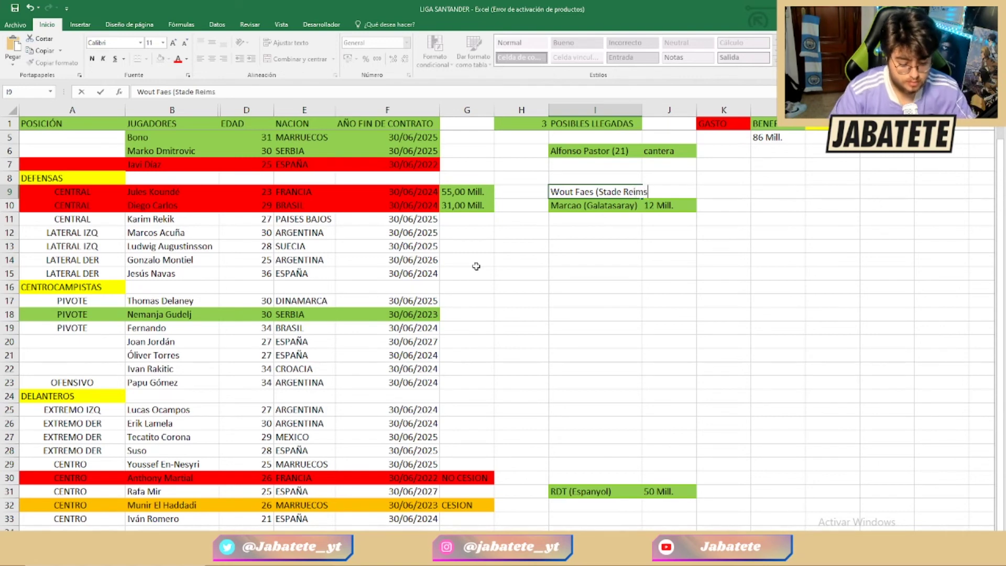
text())
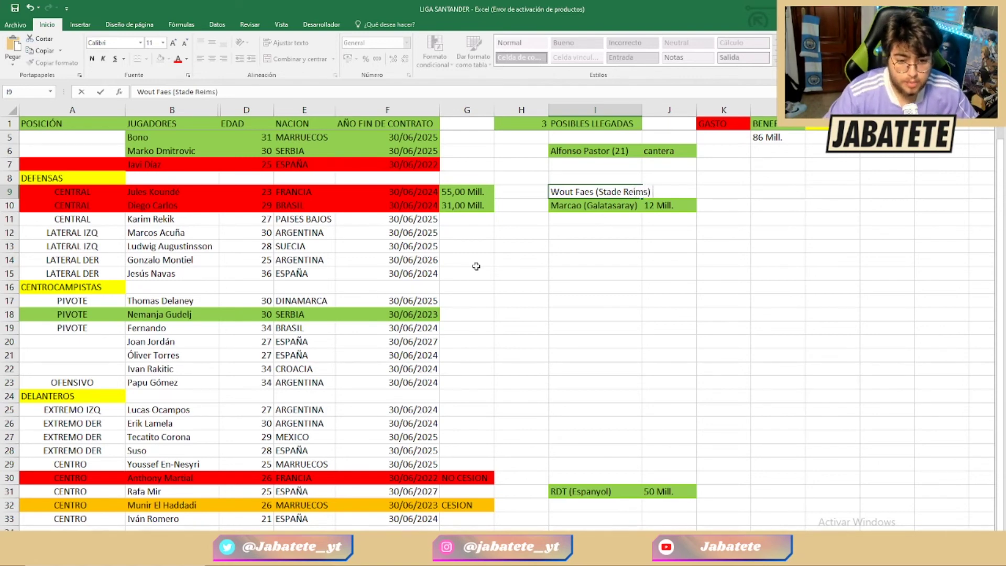
click(613, 273)
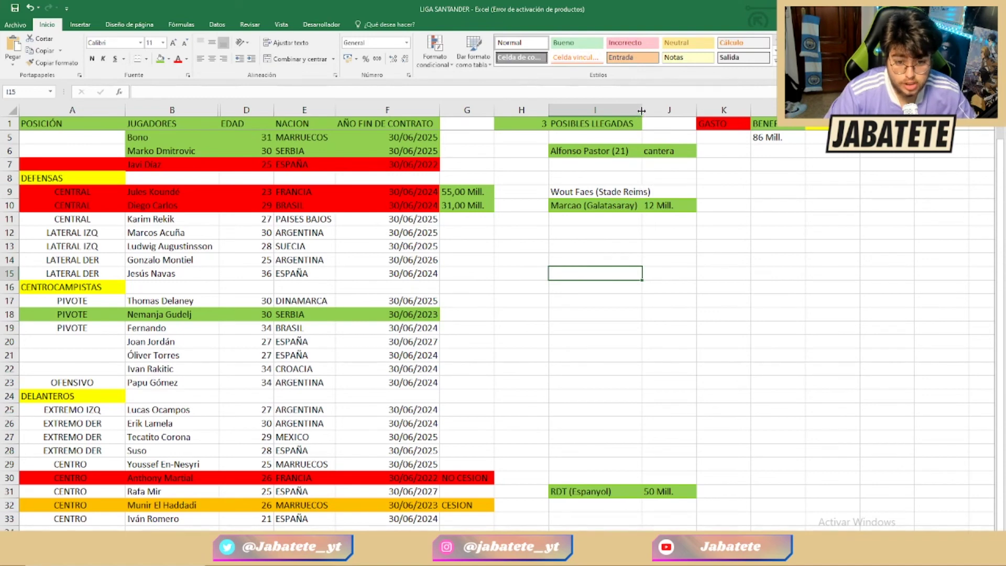
drag(641, 110, 662, 111)
Enter "10 Mill." as Wout Faes's fee in J9 and fill his arrival entry, I9:J9, green.
double_click(676, 189)
text(10 Mi)
key(BackSpace)
key(BackSpace)
key(BackSpace)
text(Mill.)
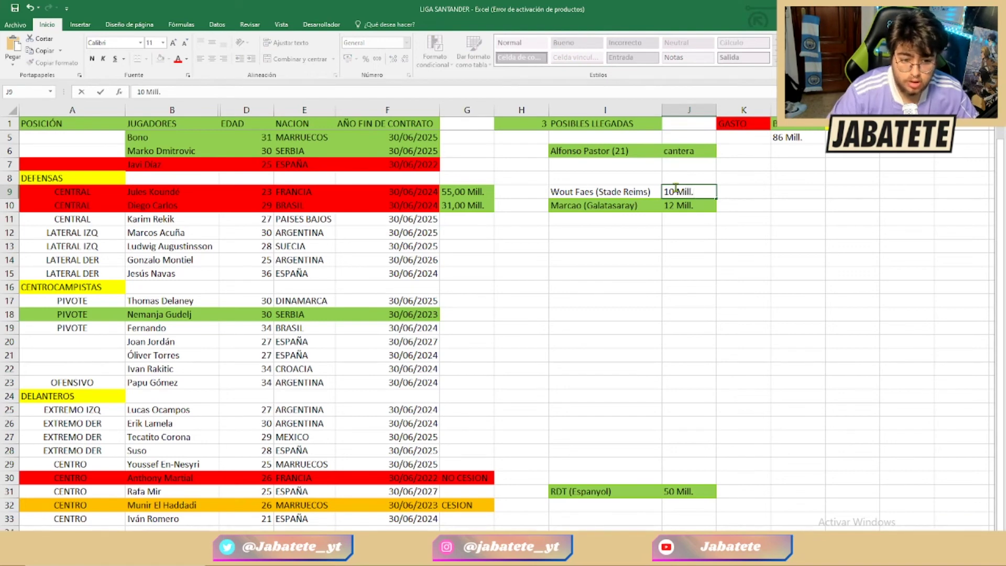
key(Return)
drag(684, 191, 582, 192)
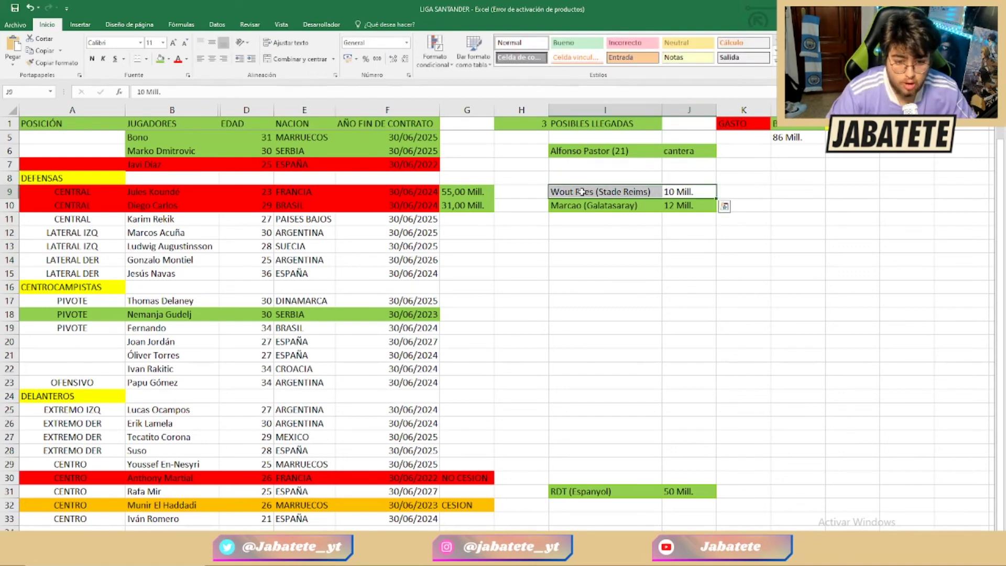
click(159, 58)
click(605, 273)
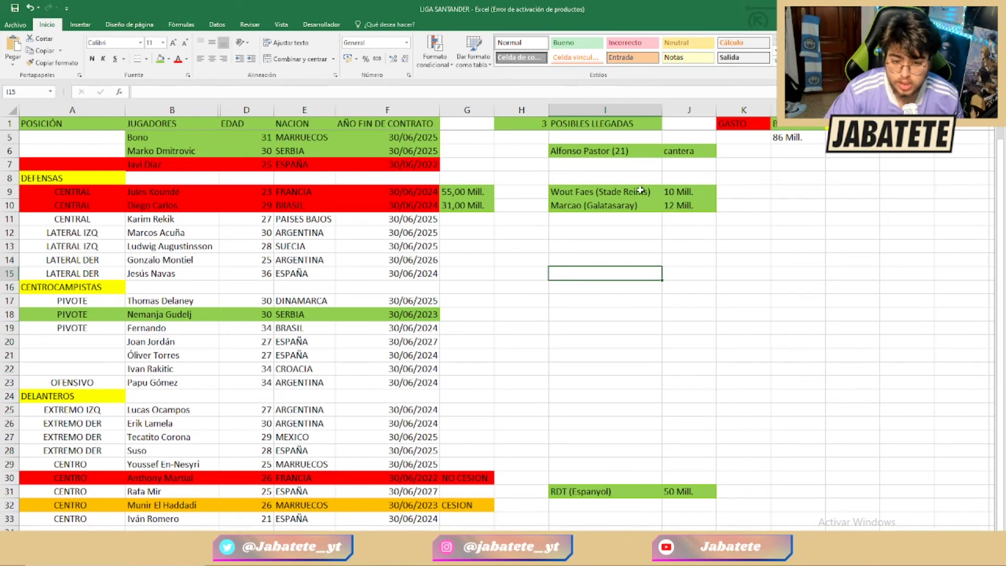
Add up the arrival fees and enter "72 Mill." under GASTO in K5.
click(668, 193)
click(672, 206)
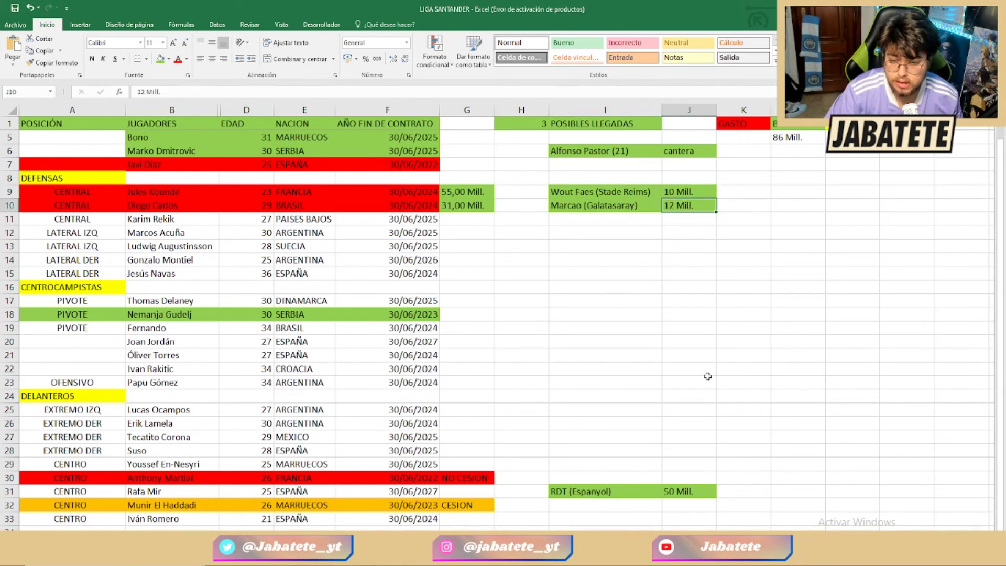
click(693, 488)
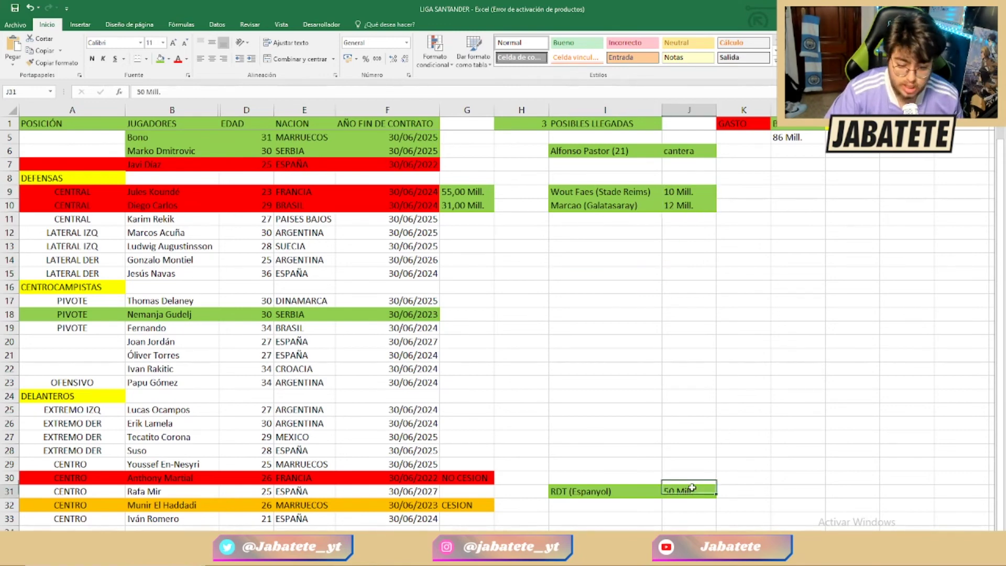
click(751, 137)
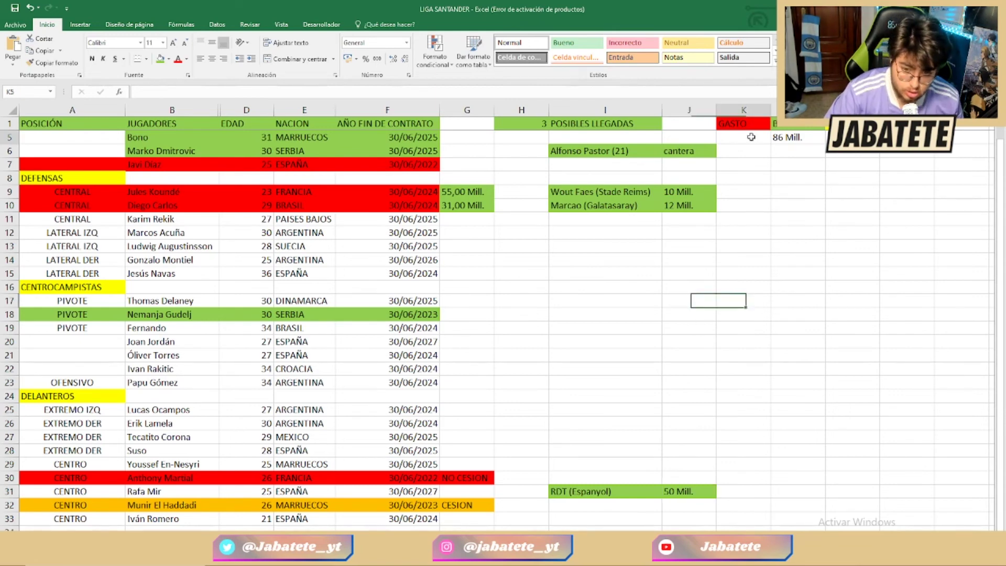
text(72)
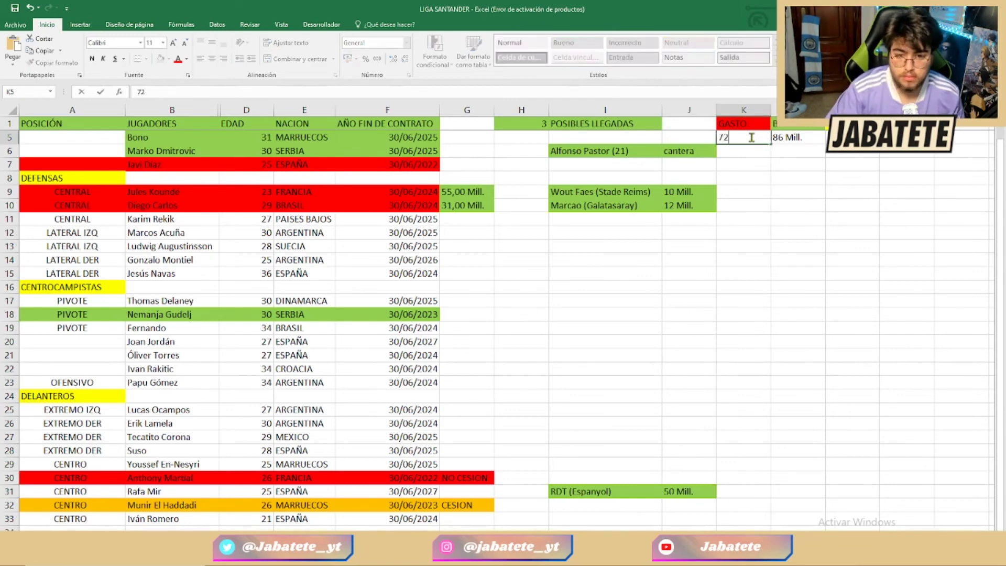
text( Mill.)
click(786, 166)
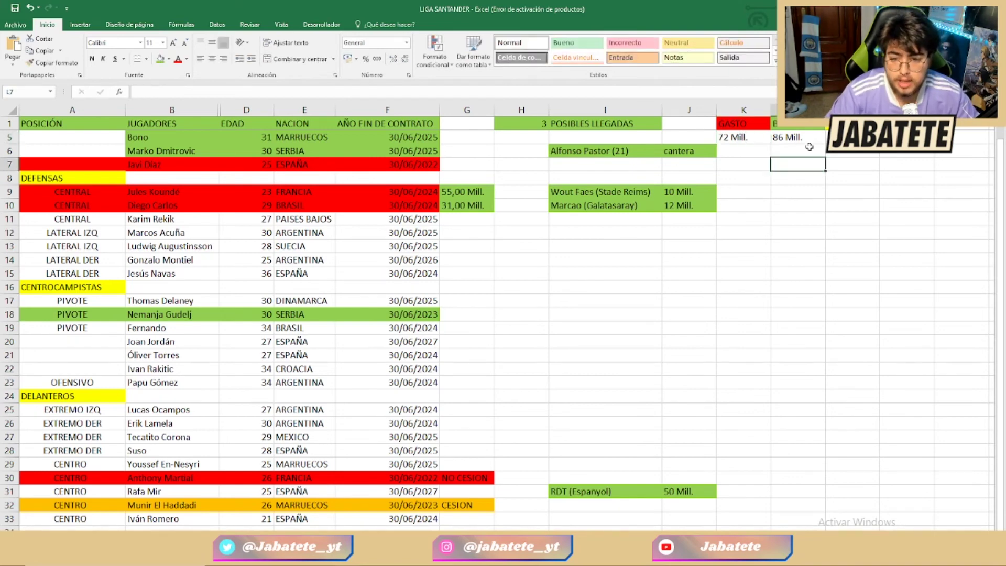
Enter the difference between income and spending, "14 Mill.", in M5.
click(853, 137)
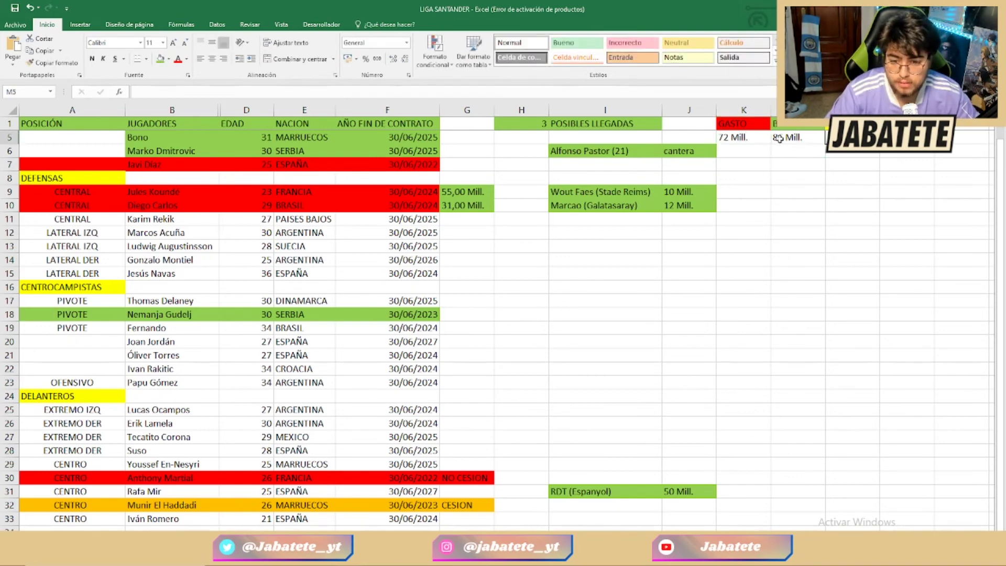
text(14)
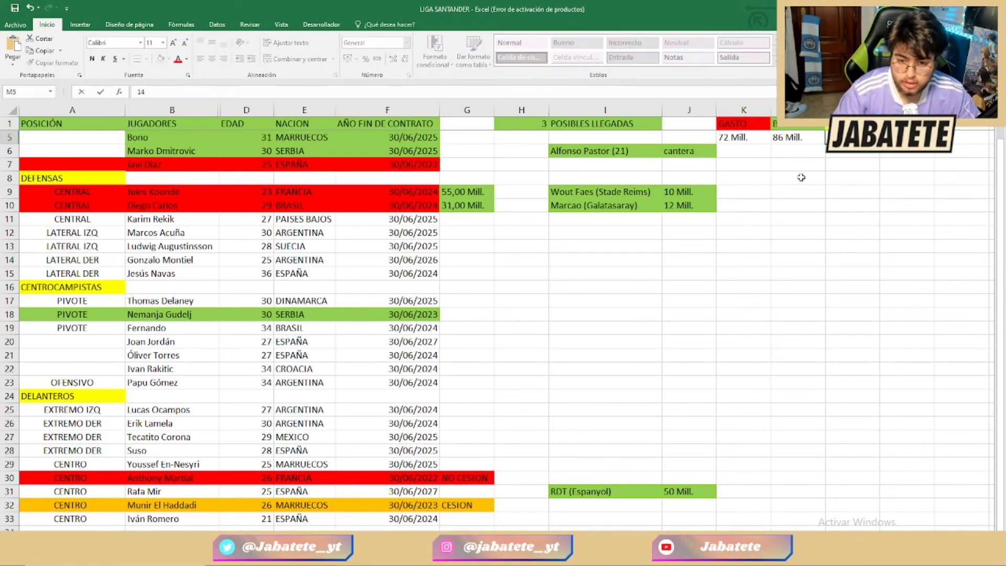
text( Mill.)
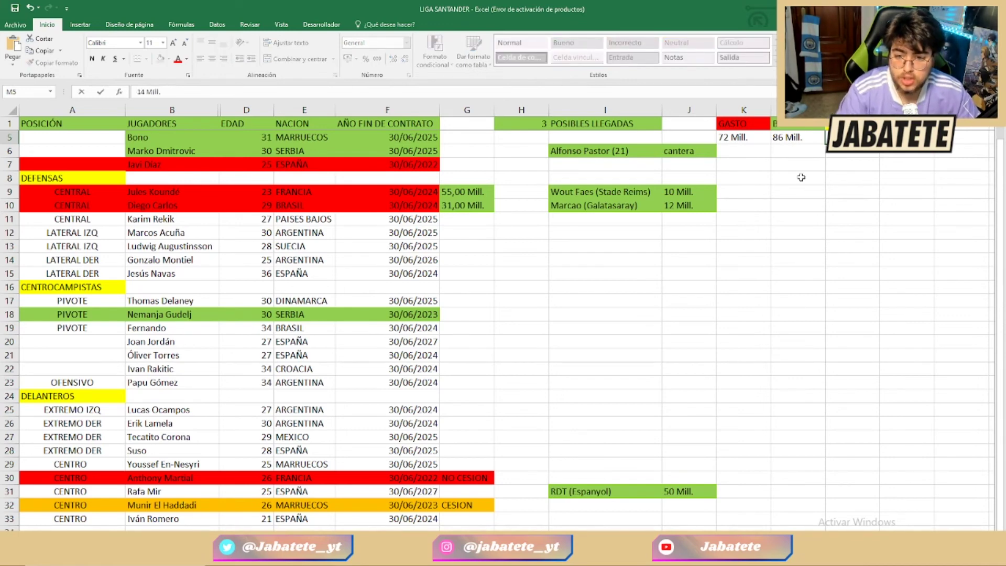
key(Return)
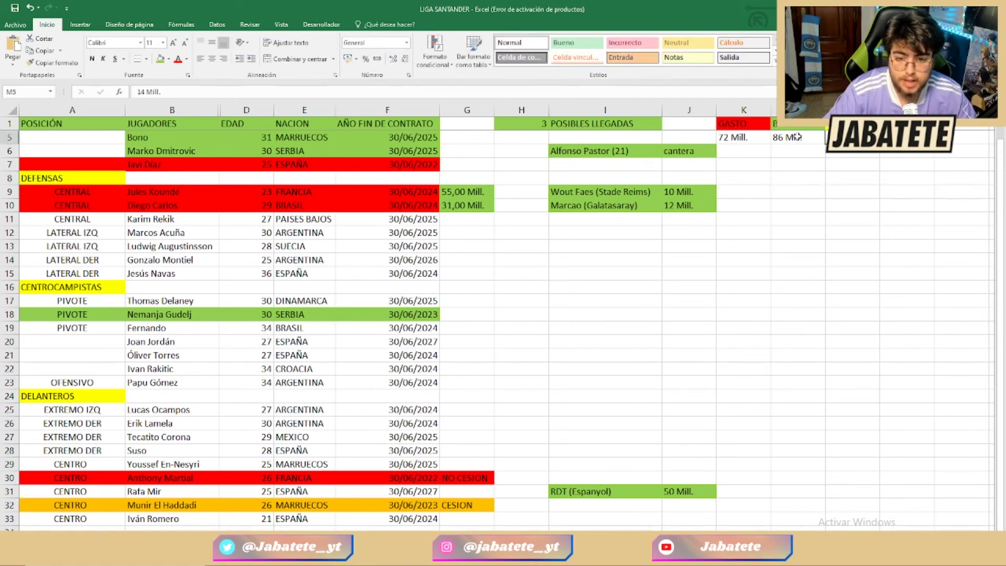
Fill the income amount in L5 green and the GASTO amount in K5 red.
click(733, 139)
key(Right)
key(Left)
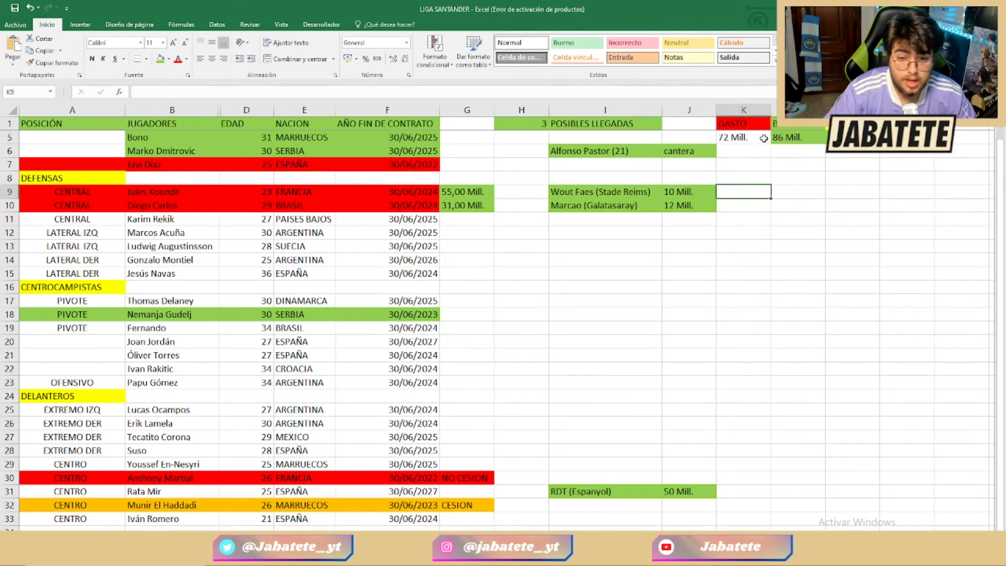
click(168, 59)
click(169, 141)
click(913, 217)
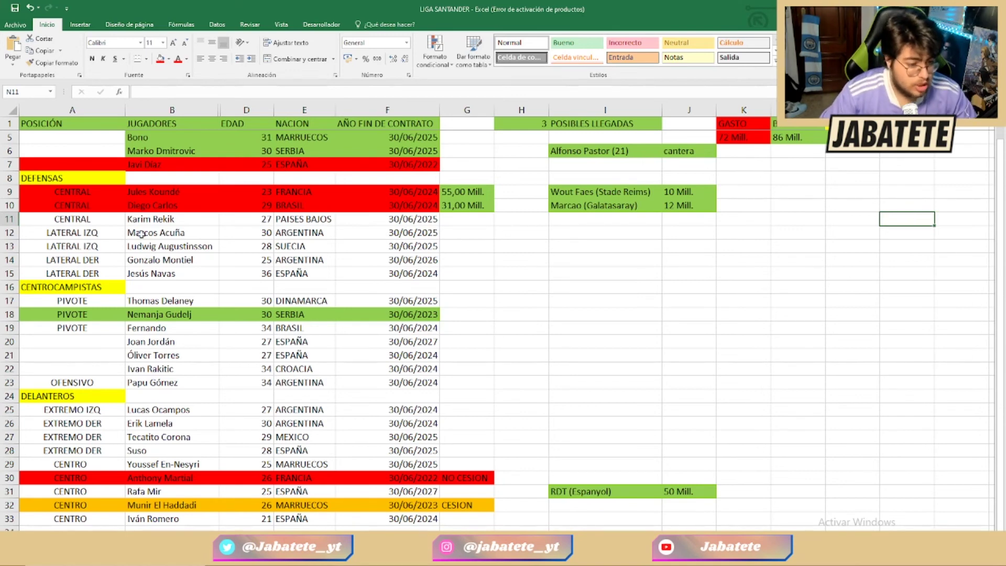
Fill the sale fees of Jules Koundé and Diego Carlos in G9:G10 red.
drag(63, 220, 433, 278)
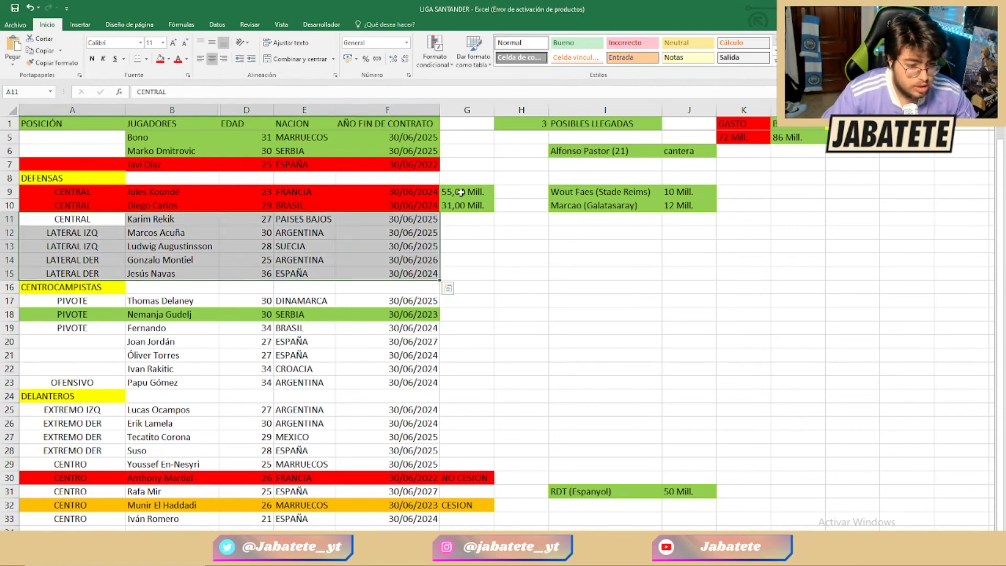
drag(460, 193, 462, 211)
click(160, 59)
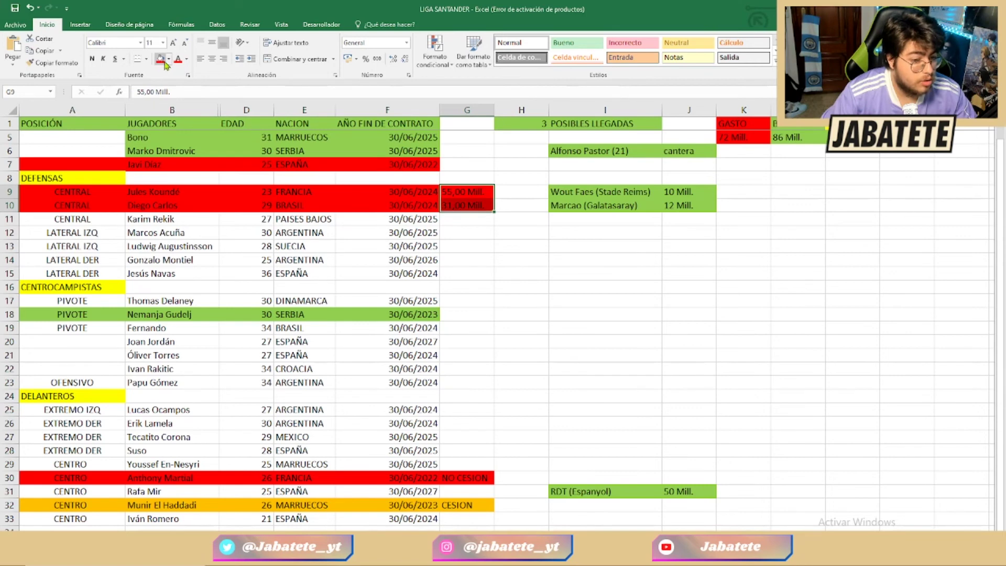
key(Left)
Fill the remaining defenders in A11:F15 and all midfielders in A17:F23 green.
drag(61, 220, 419, 275)
click(168, 59)
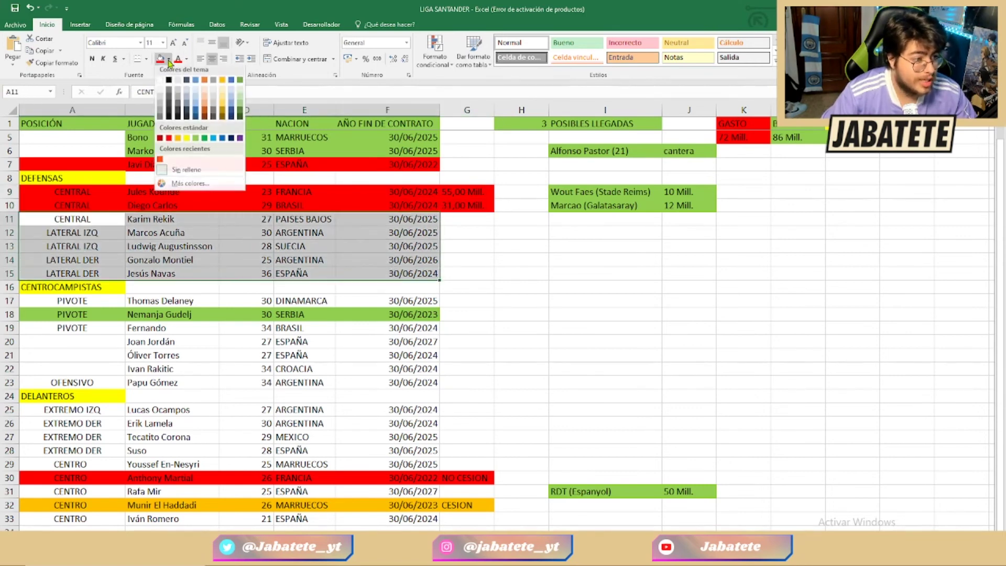
click(197, 142)
drag(72, 301, 378, 378)
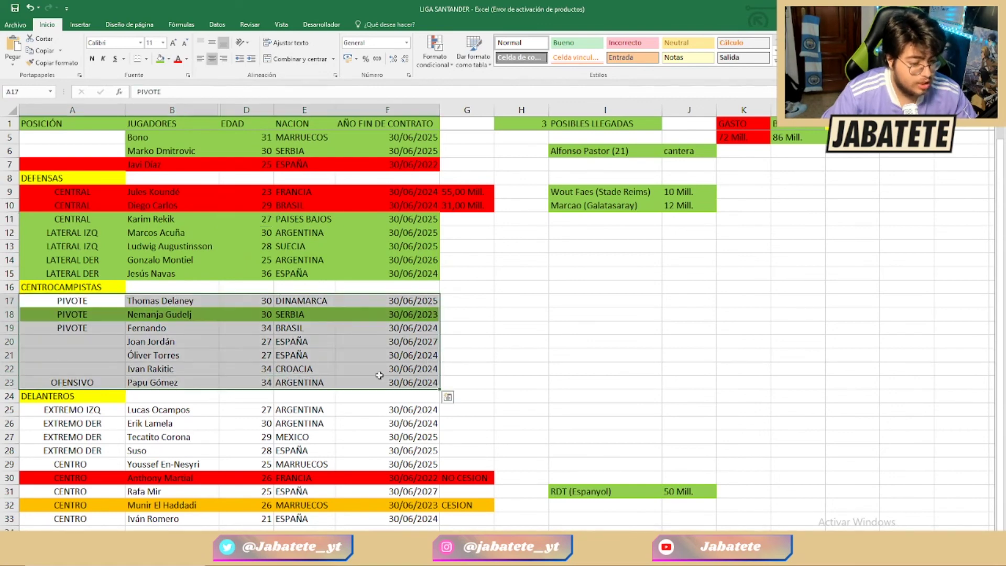
click(160, 58)
Fill the forwards who stay green, covering columns A to F of rows 25 to 29, 31 and 33.
drag(92, 410, 419, 464)
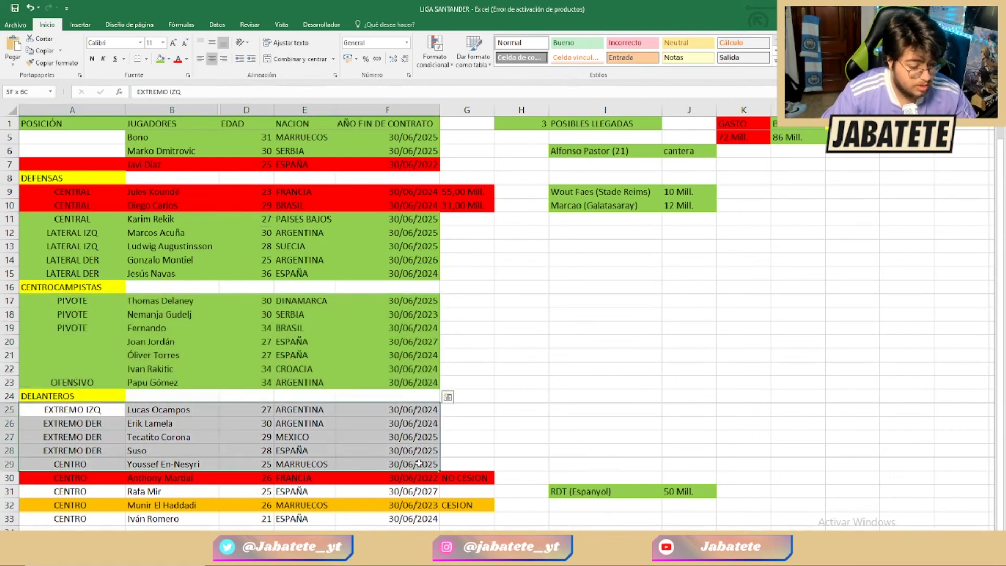
drag(94, 493, 382, 492)
drag(101, 522, 401, 521)
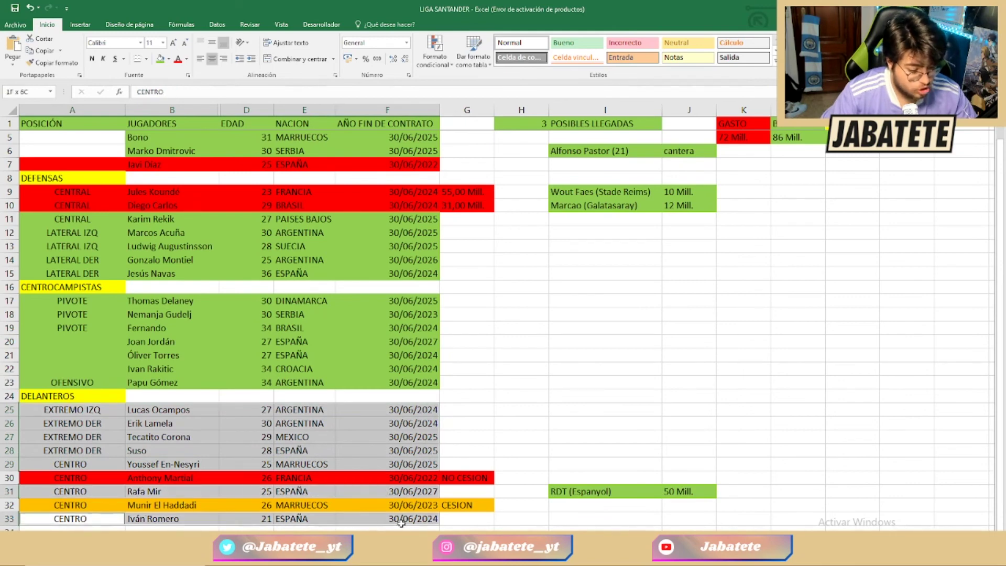
click(161, 59)
click(555, 218)
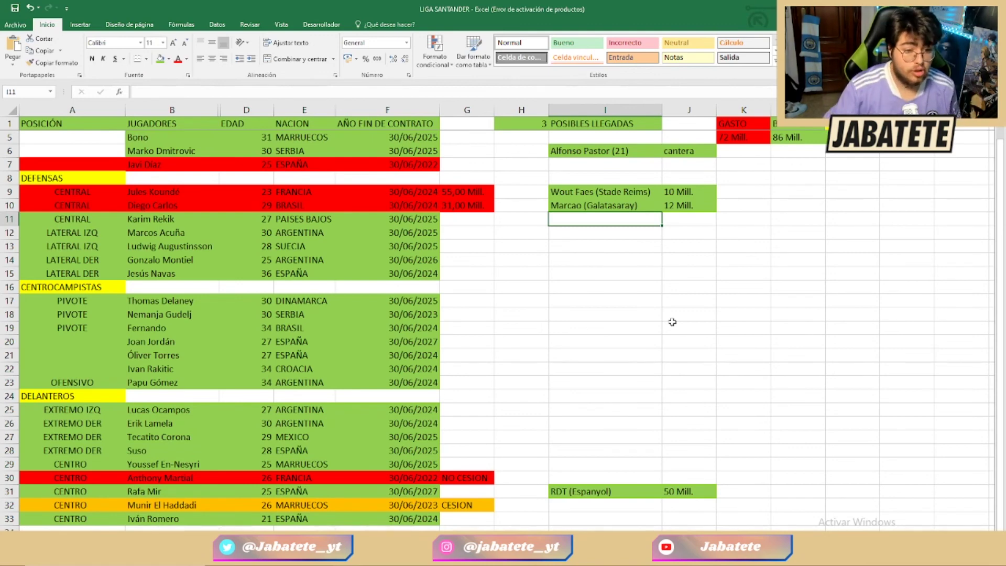
Count the new and remaining defenders, enter 7 in H8 beside the defence arrivals, and fill that cell green.
click(505, 180)
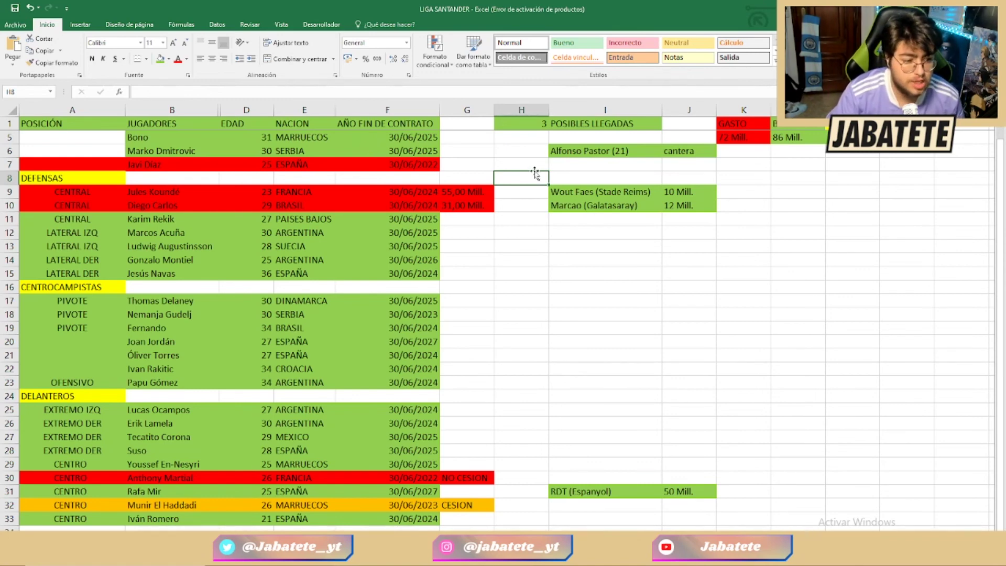
click(571, 193)
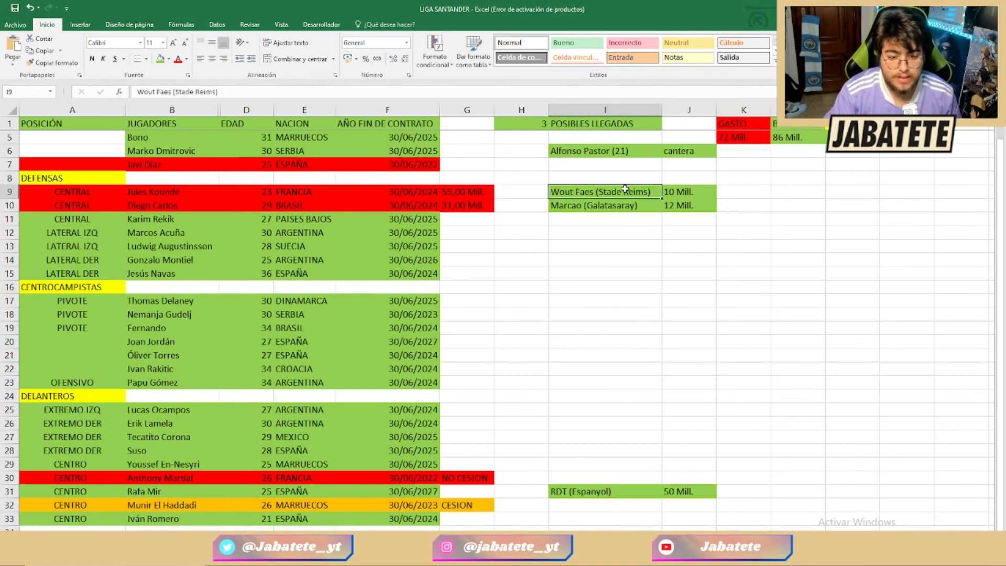
click(620, 205)
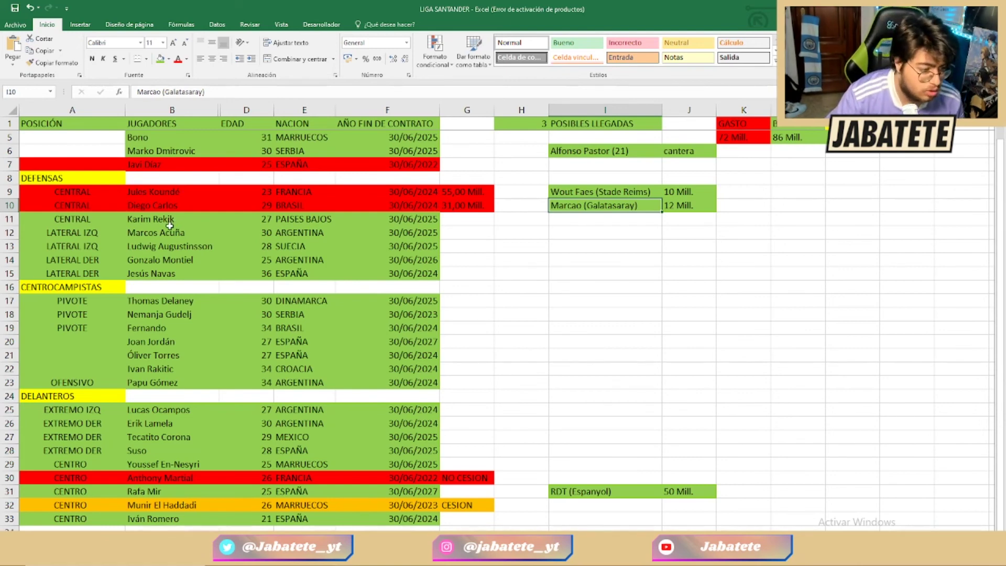
drag(149, 221, 299, 265)
click(259, 262)
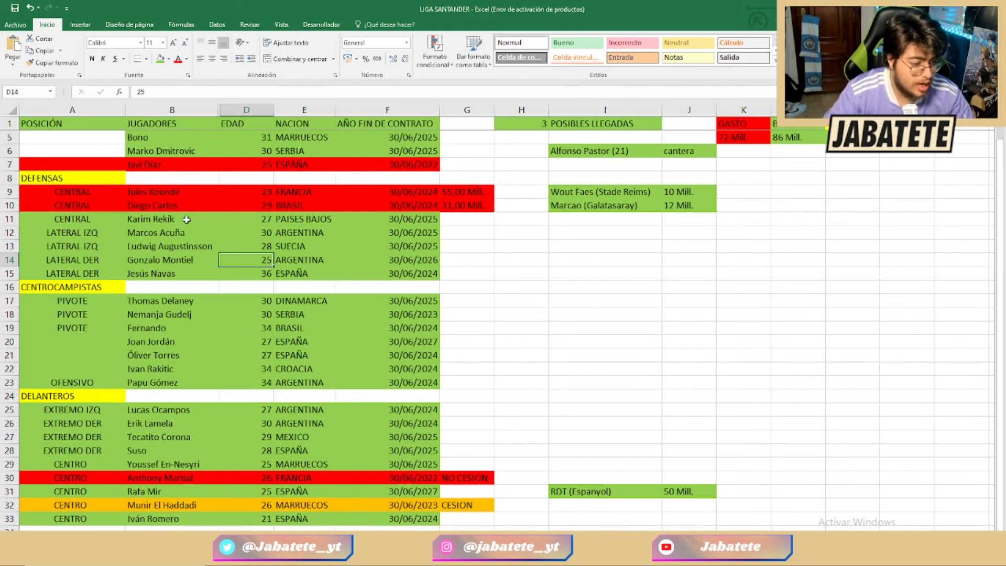
click(517, 179)
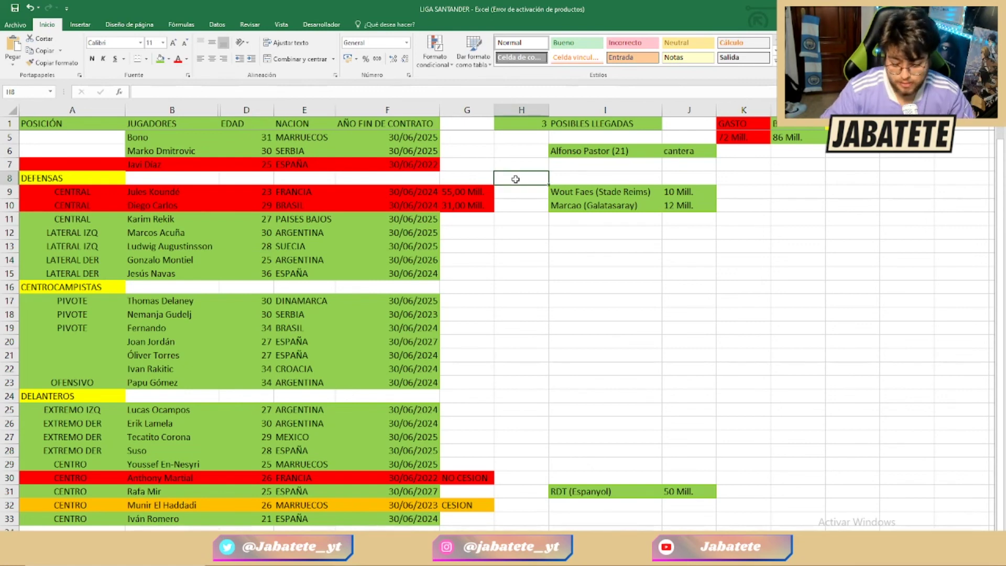
text(7)
click(519, 220)
click(518, 178)
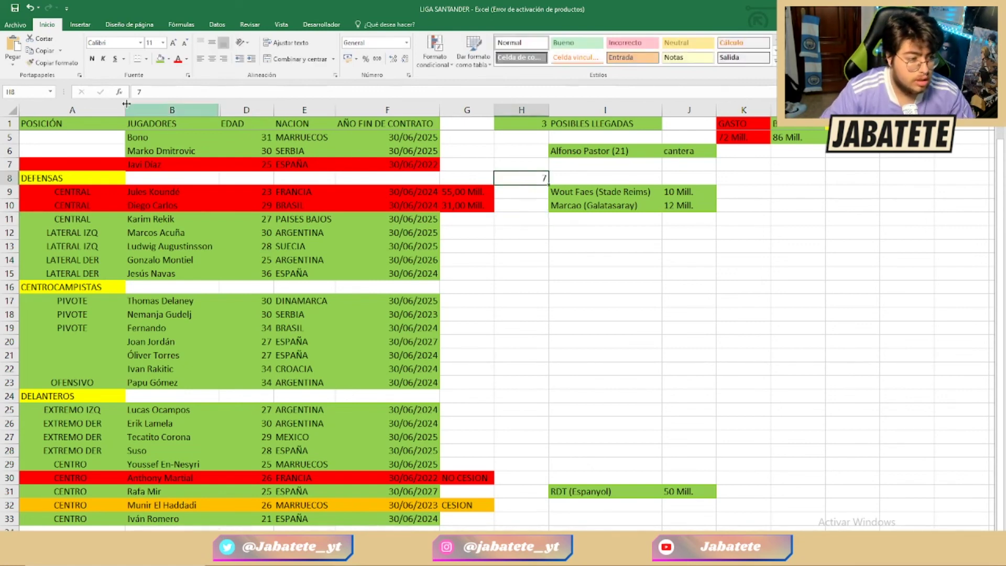
click(159, 58)
click(304, 219)
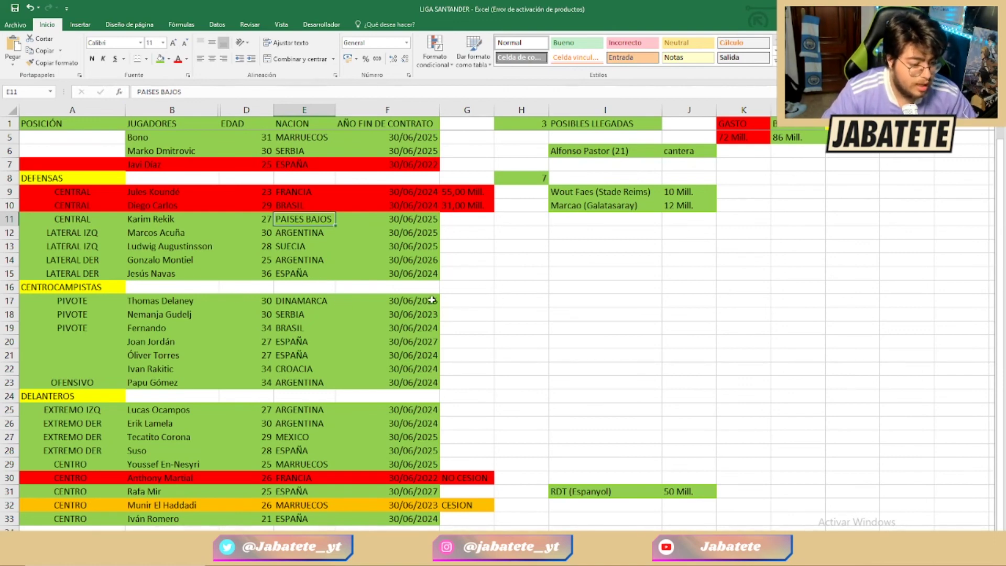
Enter 7 in H16 as the midfielder count on the CENTROCAMPISTAS row and fill that cell green.
click(524, 292)
text(7)
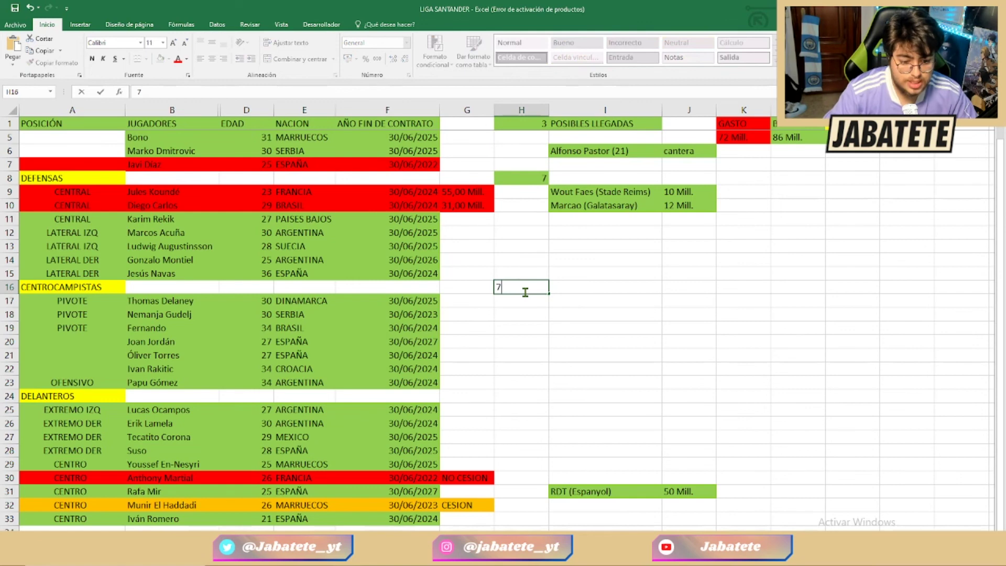
click(529, 340)
click(521, 285)
click(160, 58)
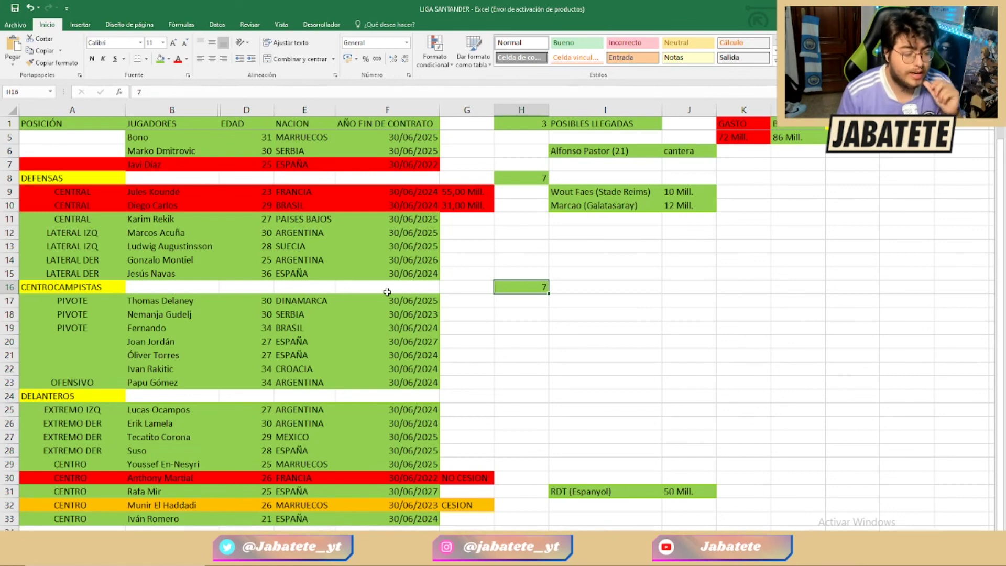
Count the forwards, put 8 in H24 on the DELANTEROS row and fill that cell green.
click(270, 422)
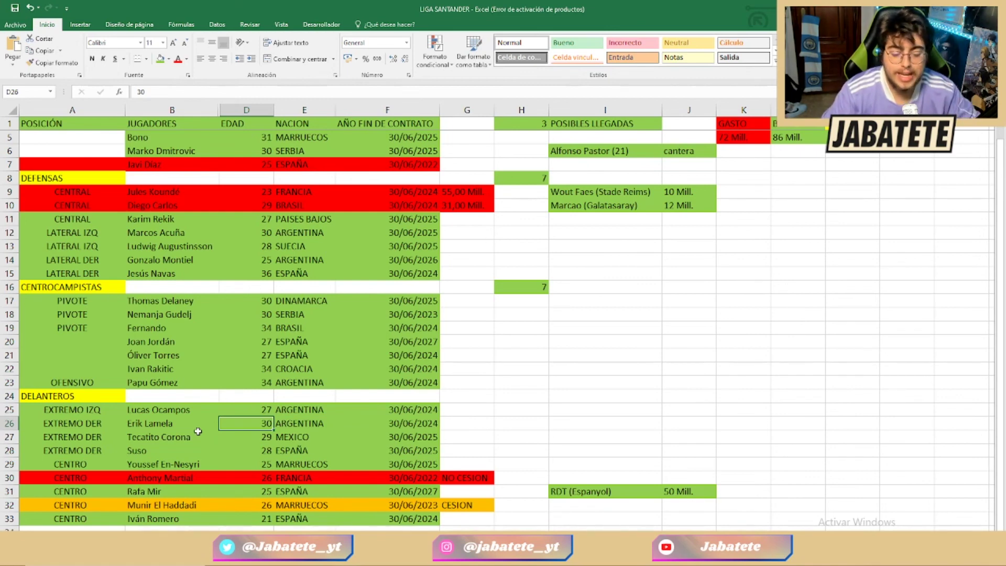
click(455, 399)
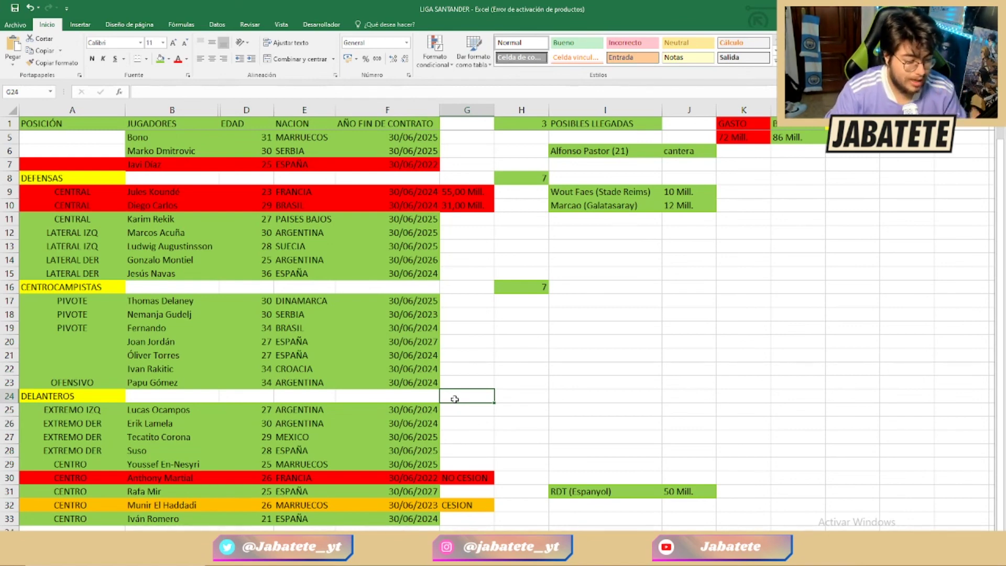
text(8)
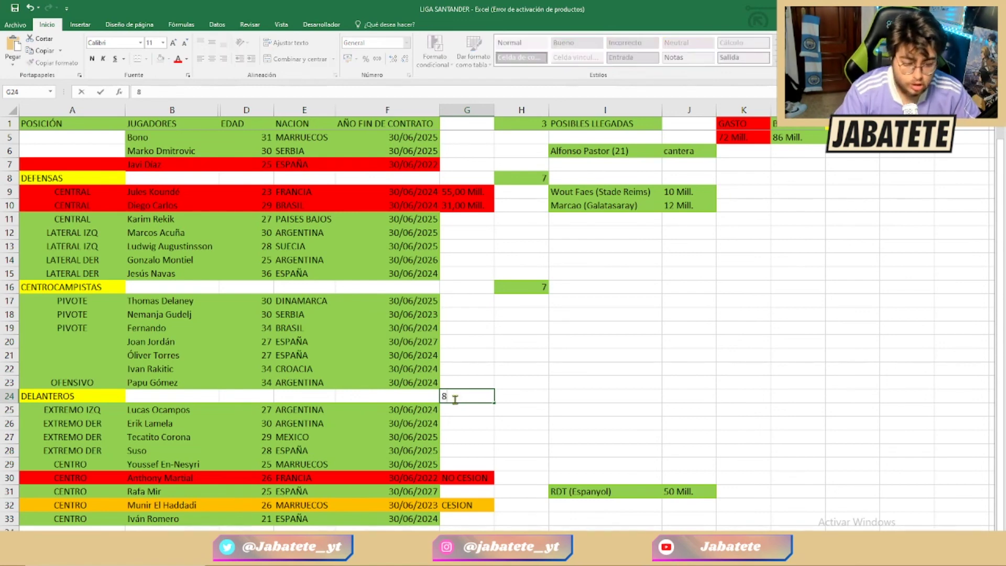
key(Return)
click(471, 394)
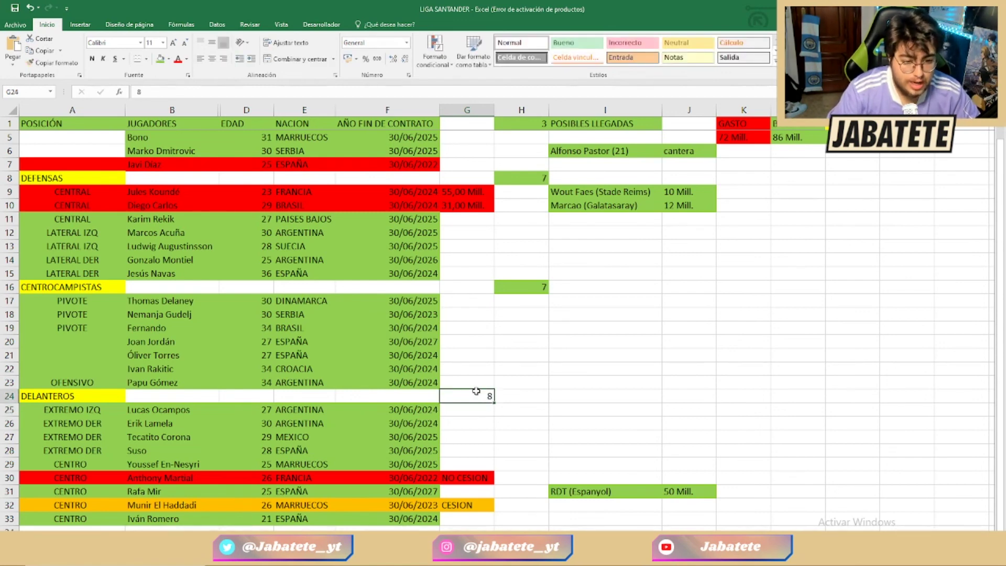
drag(479, 392, 524, 398)
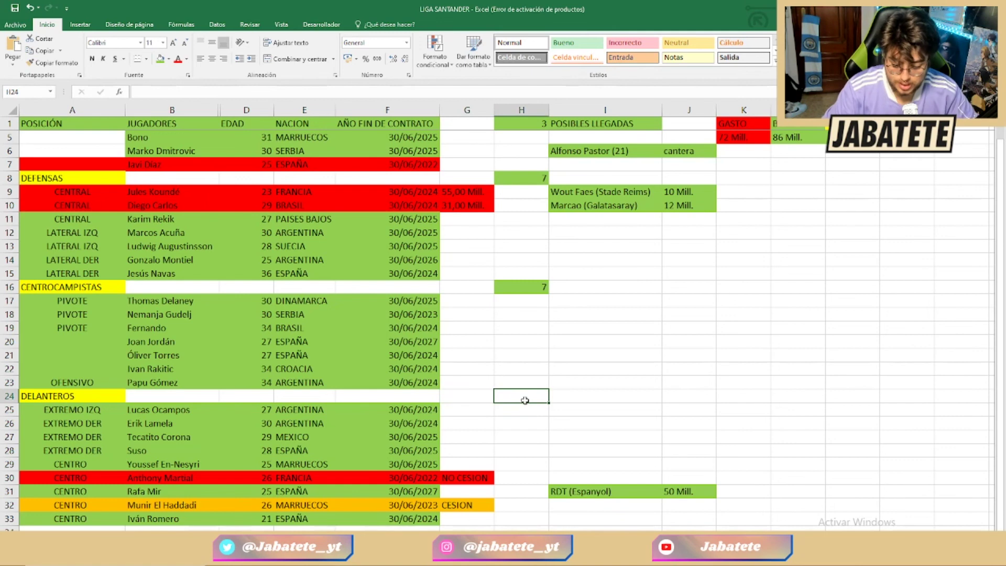
double_click(524, 398)
key(Escape)
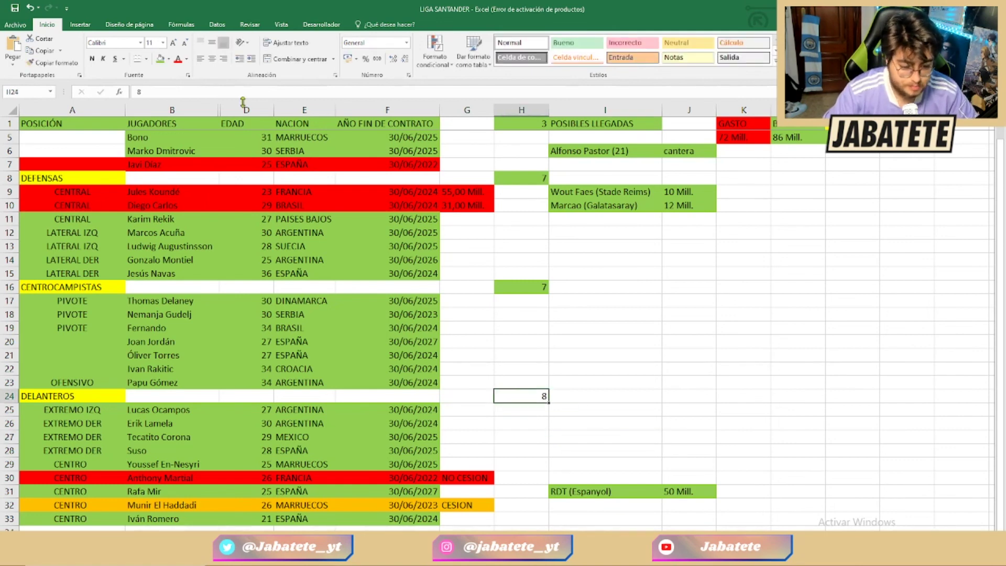
click(160, 62)
Add up the position counts in column H, enter the squad total 25 in H34 and fill that cell green.
click(528, 298)
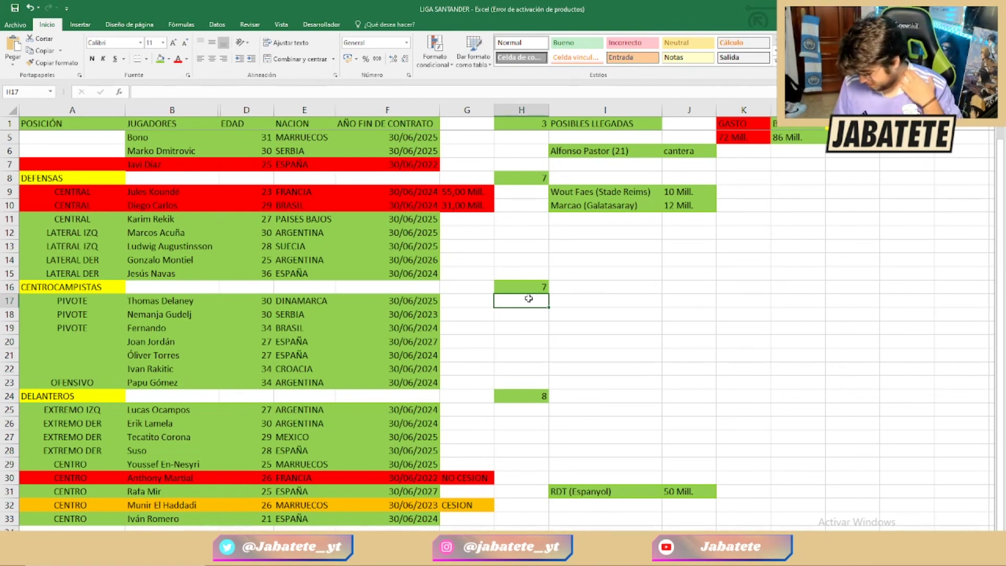
click(522, 529)
text(25)
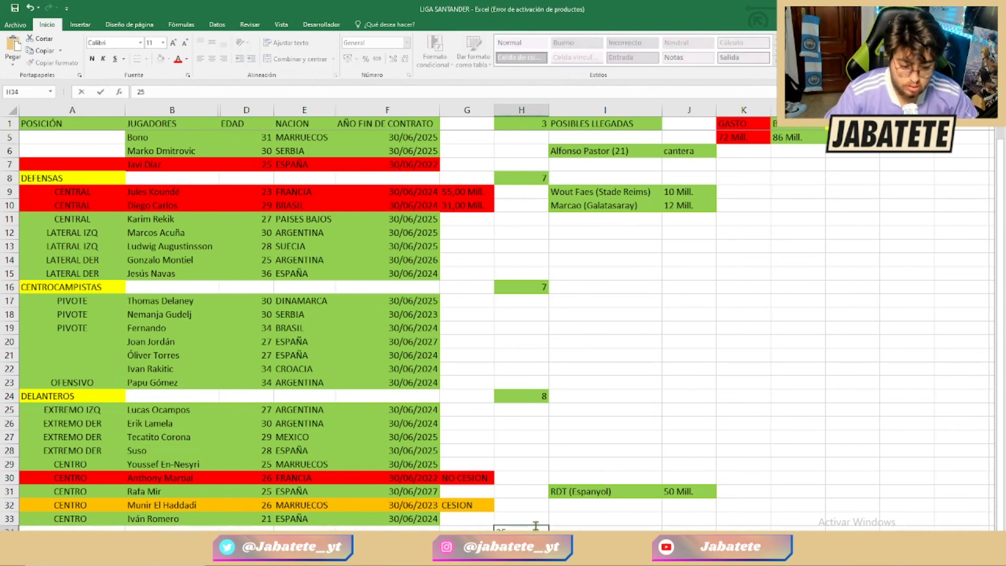
key(ctrl+Return)
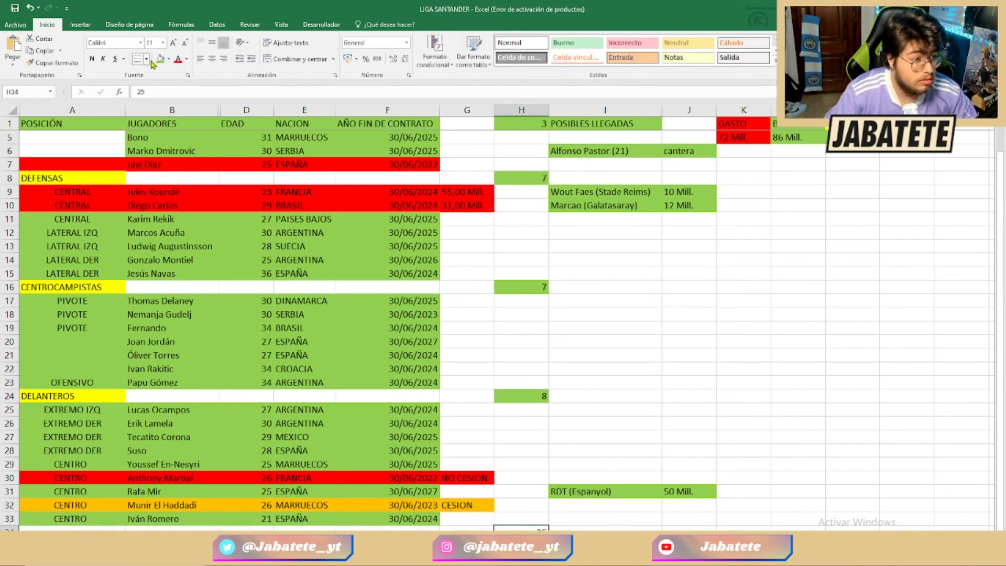
click(603, 287)
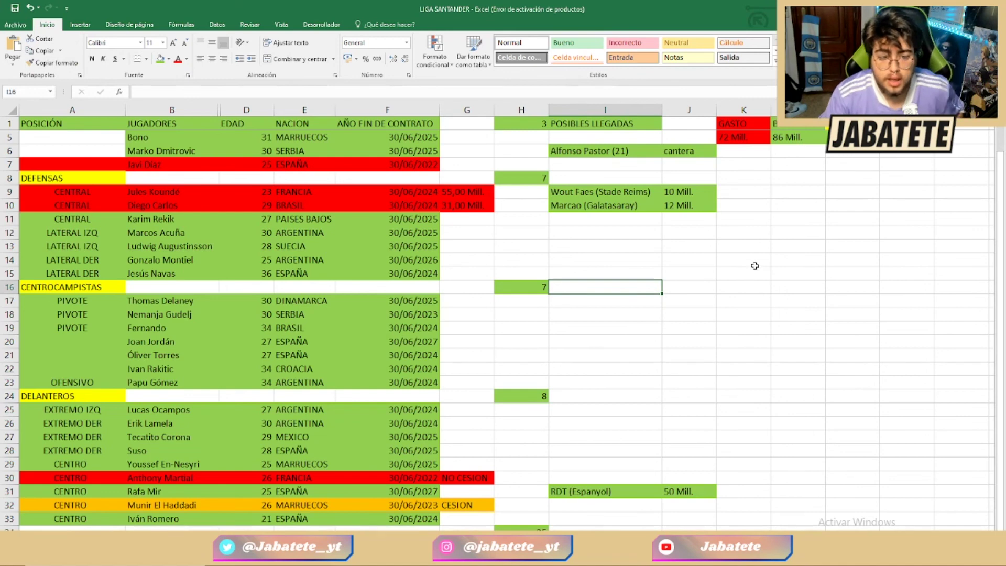